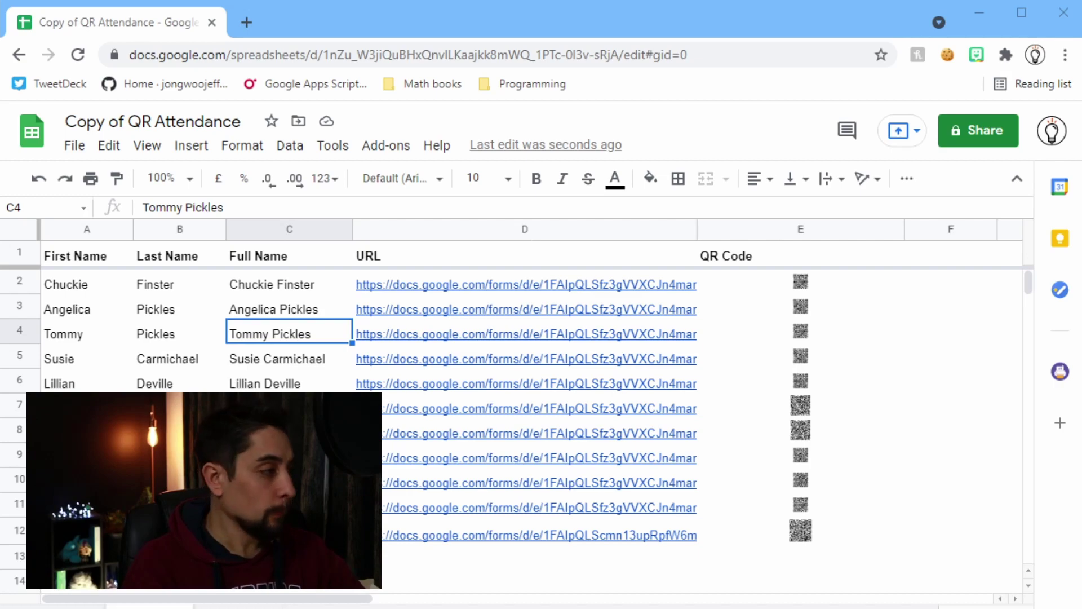
Step: Examine the first and last name cells, the full-name formula in C2 and the QR code formulas in E2 and E5
click(155, 308)
drag(67, 282, 142, 341)
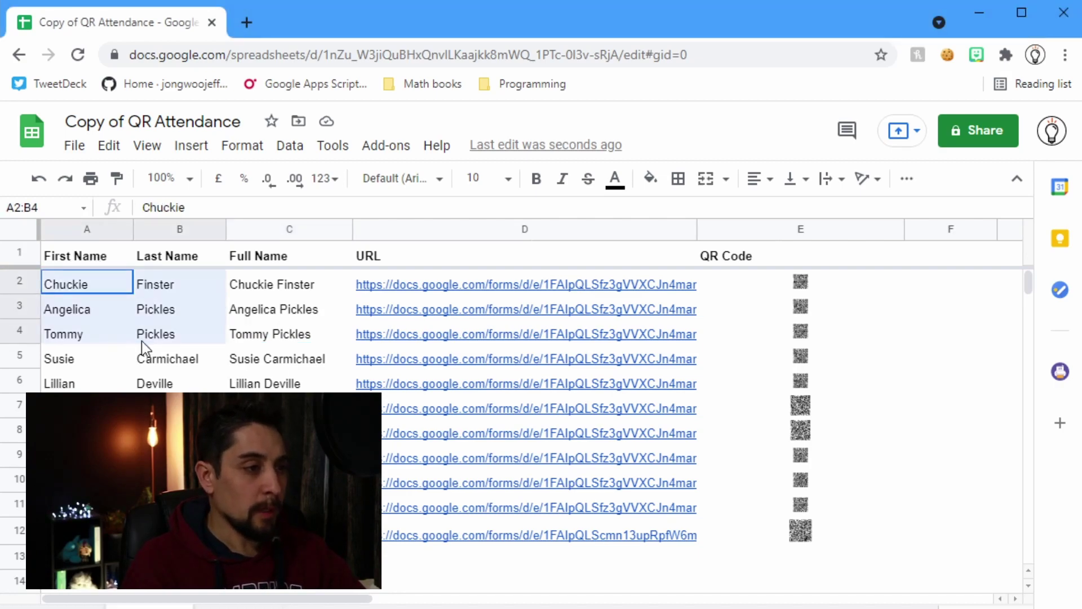
click(290, 275)
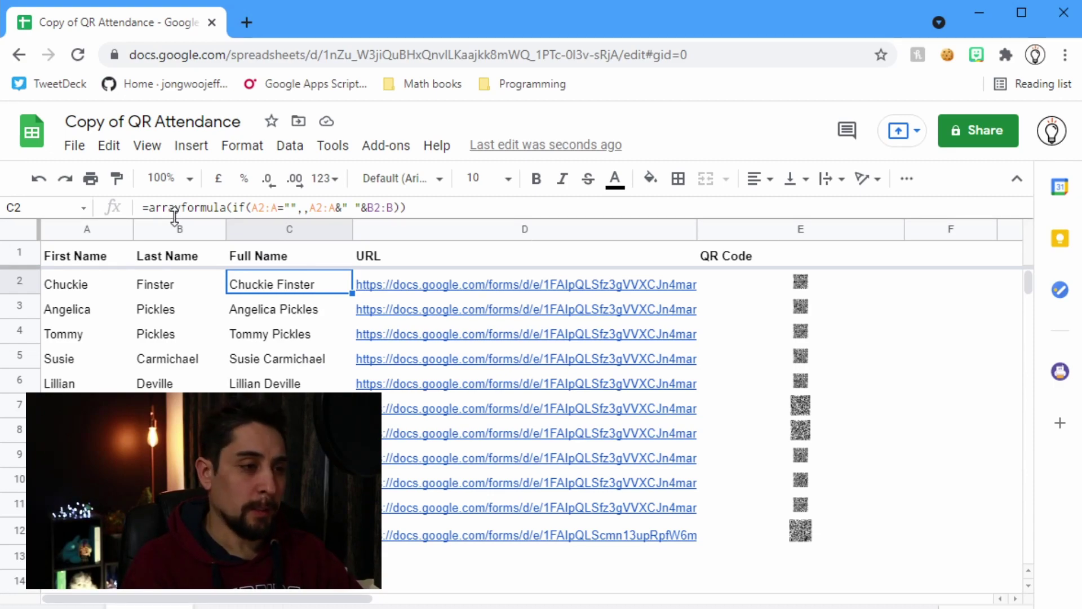
click(769, 285)
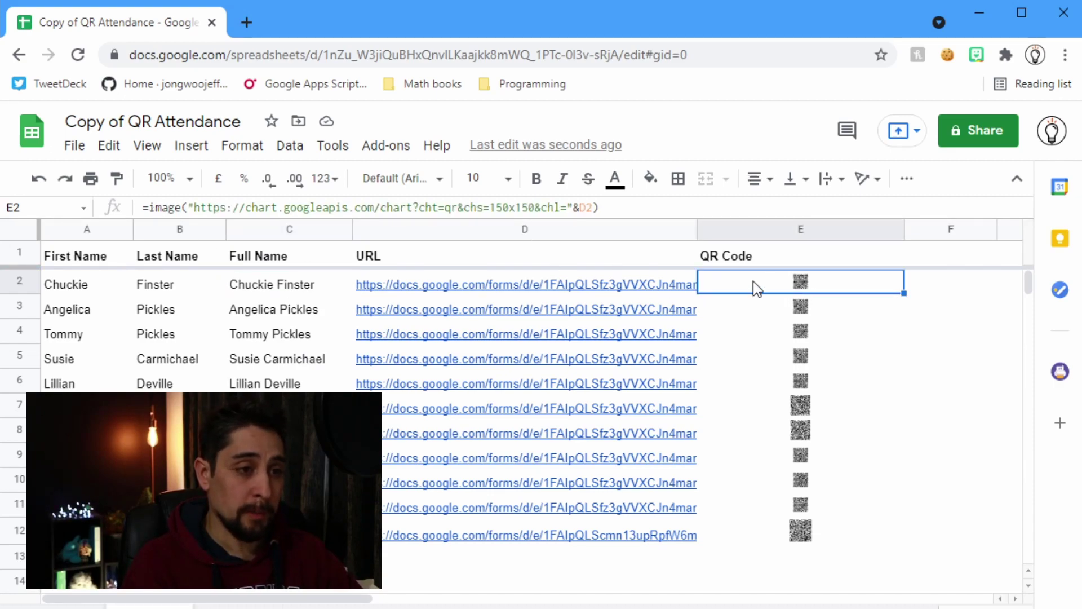
key(Left)
key(Right)
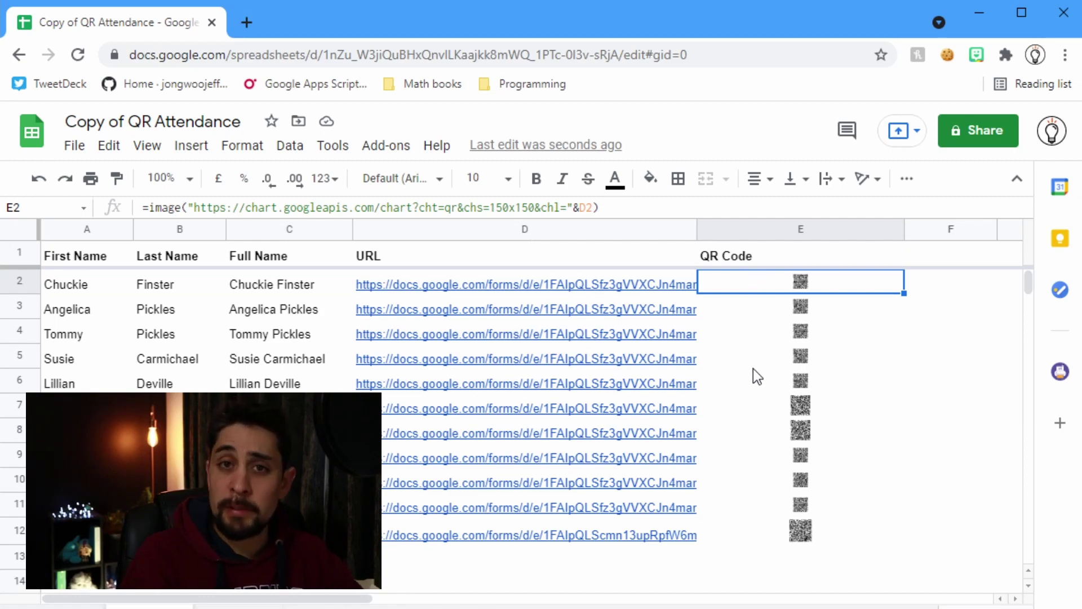
click(811, 355)
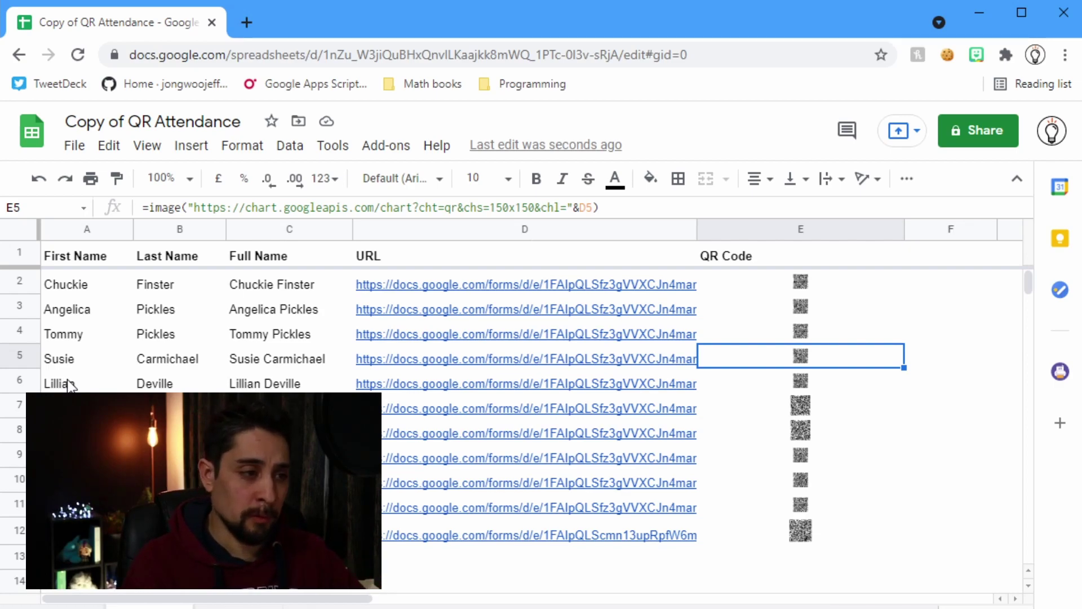
click(84, 360)
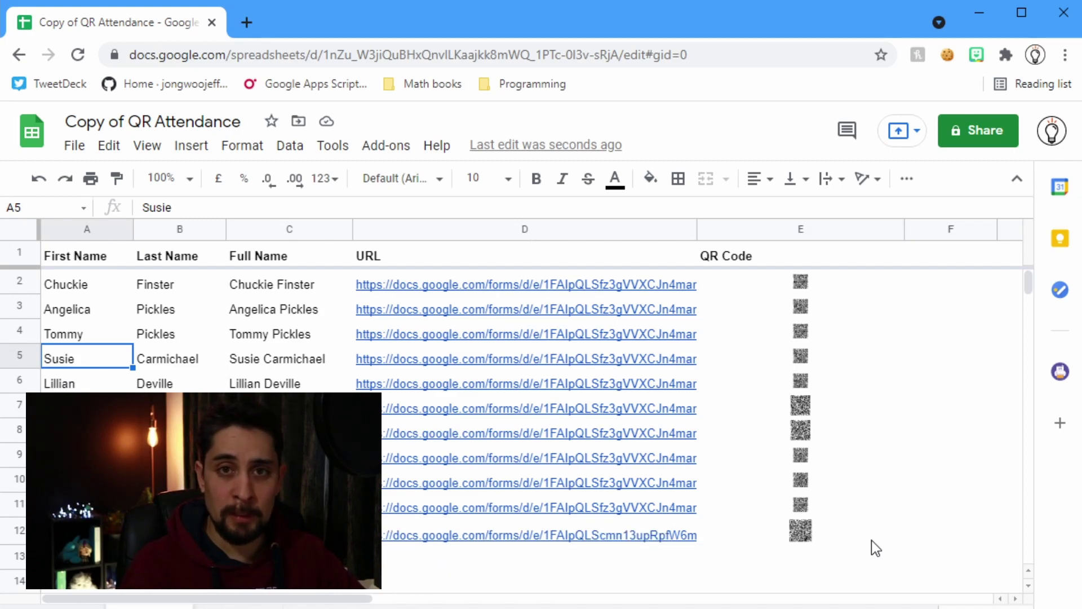
Step: Try pasting the QR codes in E2:E12 over themselves as values only, check E2 to E4, and undo the paste
drag(850, 285, 851, 546)
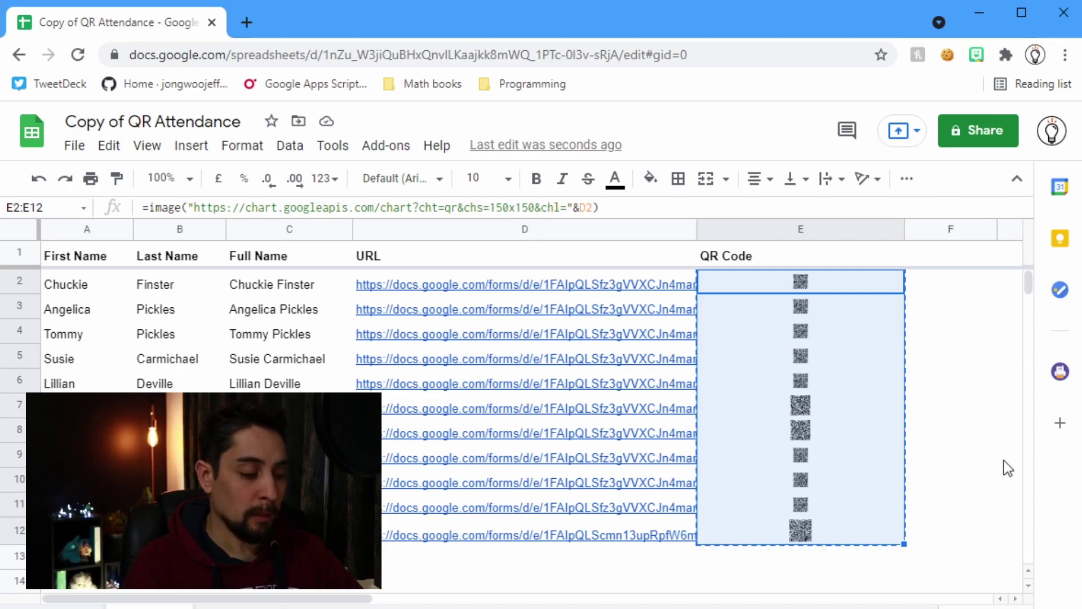
key(ctrl+shift+v)
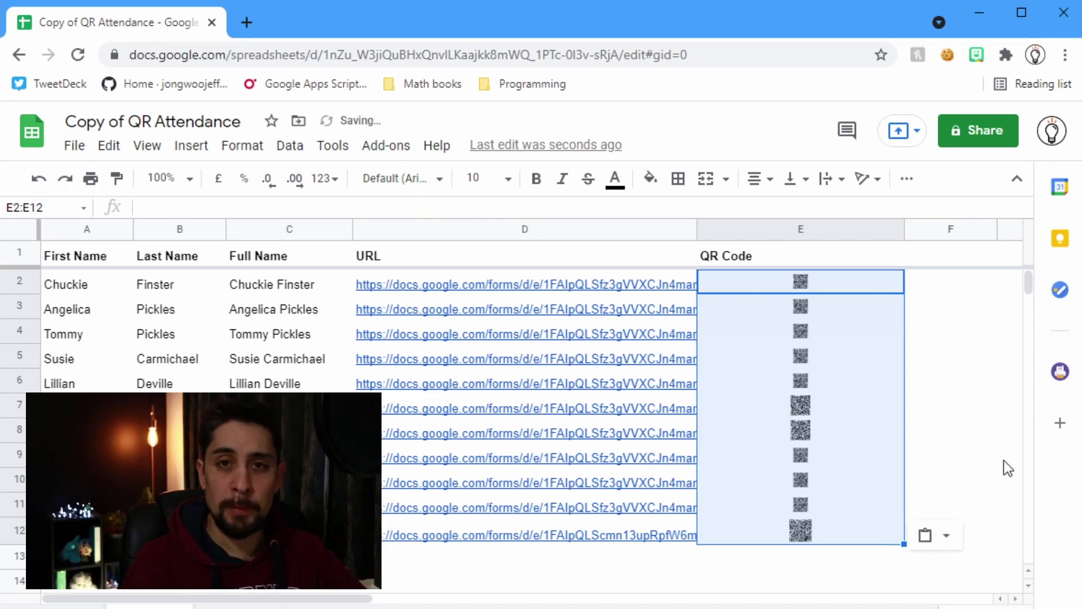
click(852, 330)
click(834, 284)
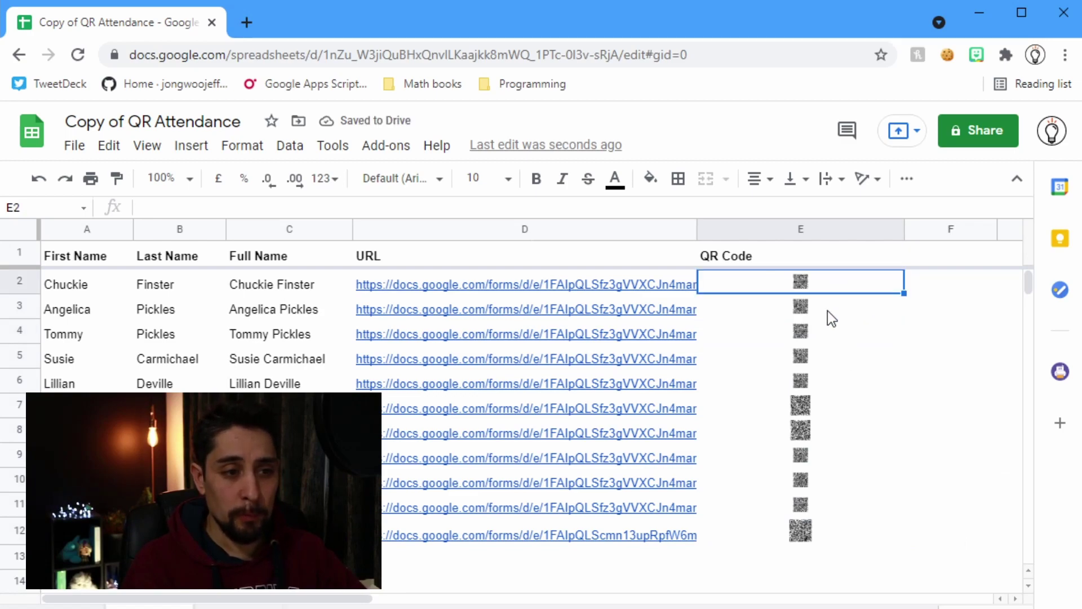
click(827, 310)
click(830, 285)
click(828, 309)
click(827, 330)
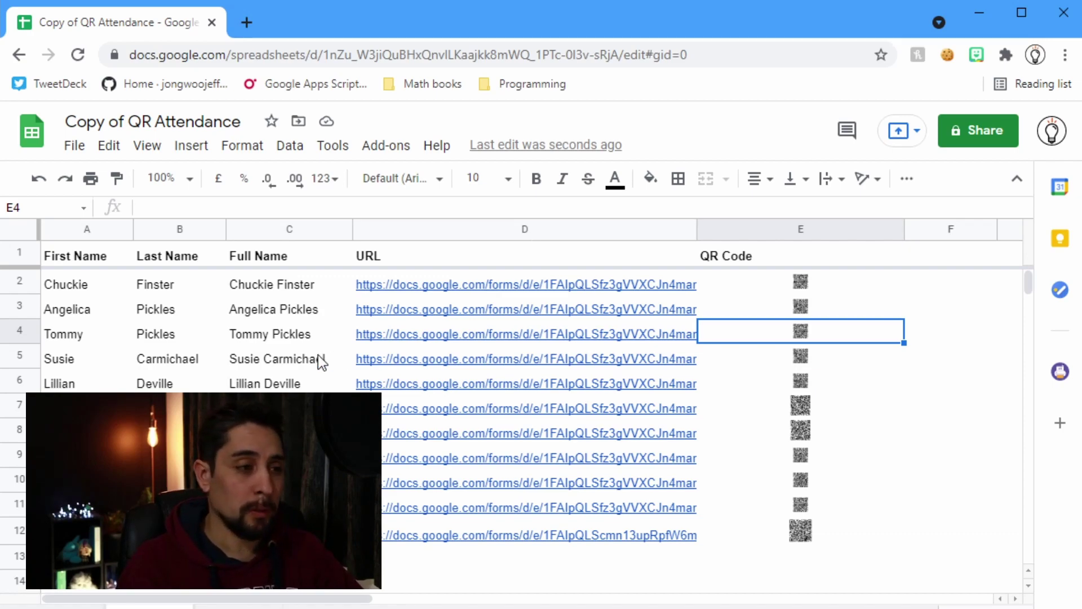
key(ctrl+z)
Step: Check the QR code formula in E4 and the link formula in D4, and widen the URL column
click(815, 337)
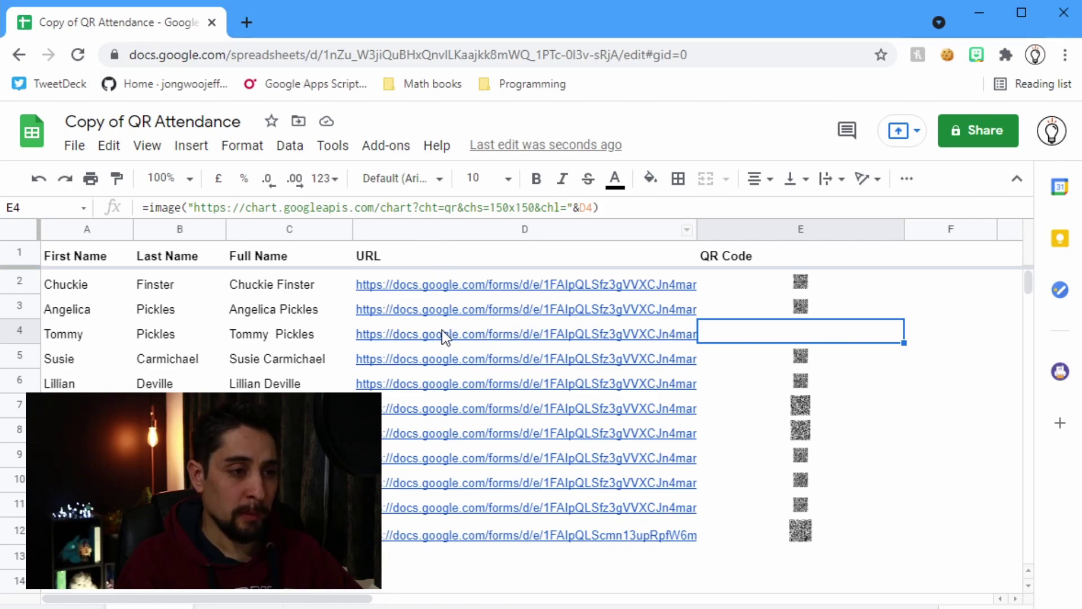
click(468, 333)
drag(698, 235, 981, 235)
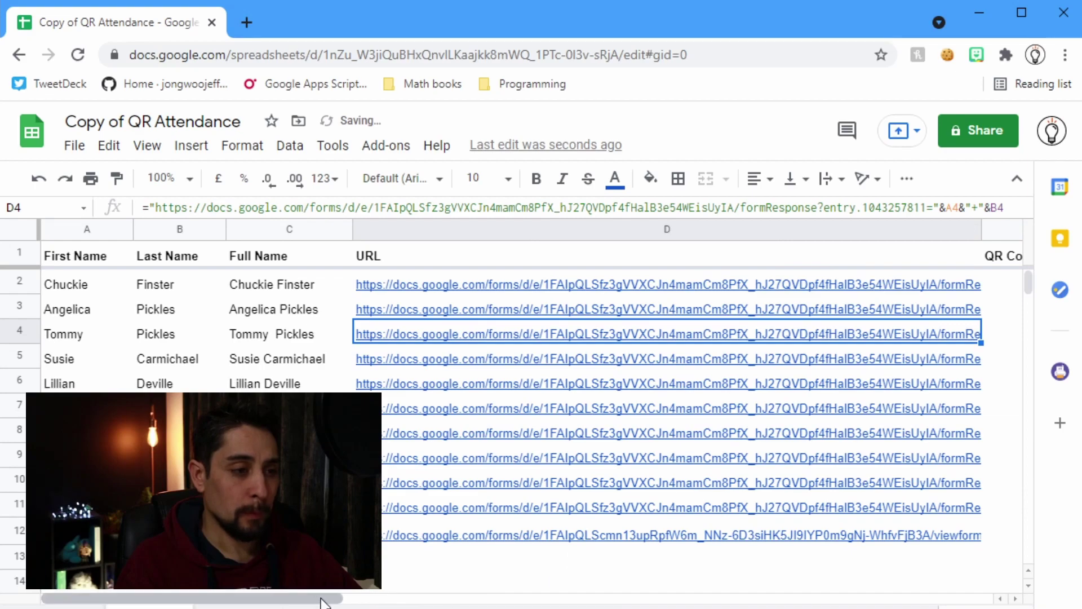
drag(313, 606, 389, 603)
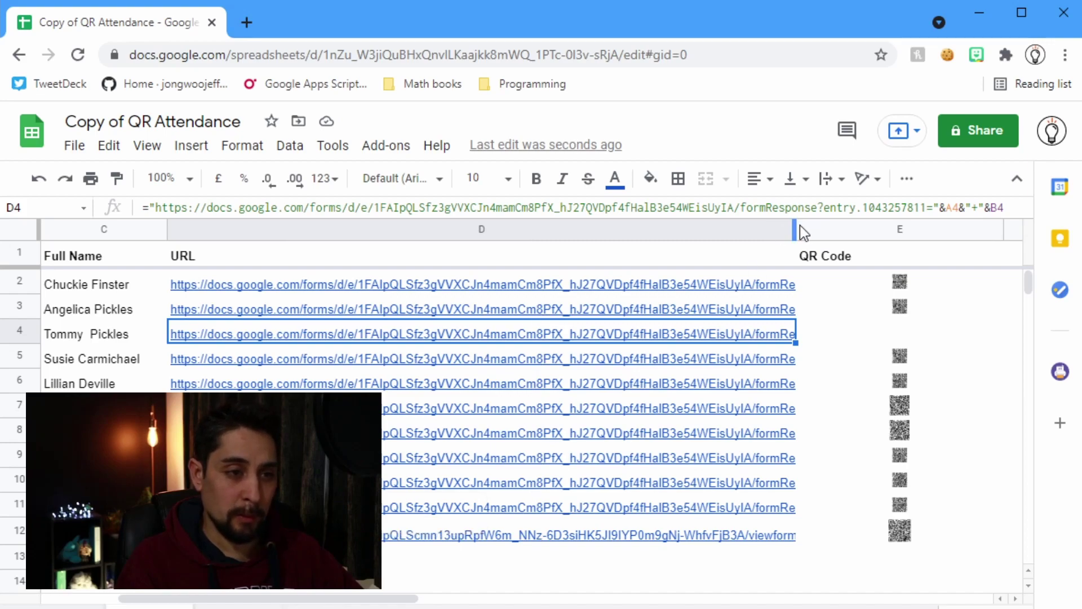
Step: Delete the stray link in D12 and widen the URL column until the name part at the end of the links shows
click(436, 532)
key(Delete)
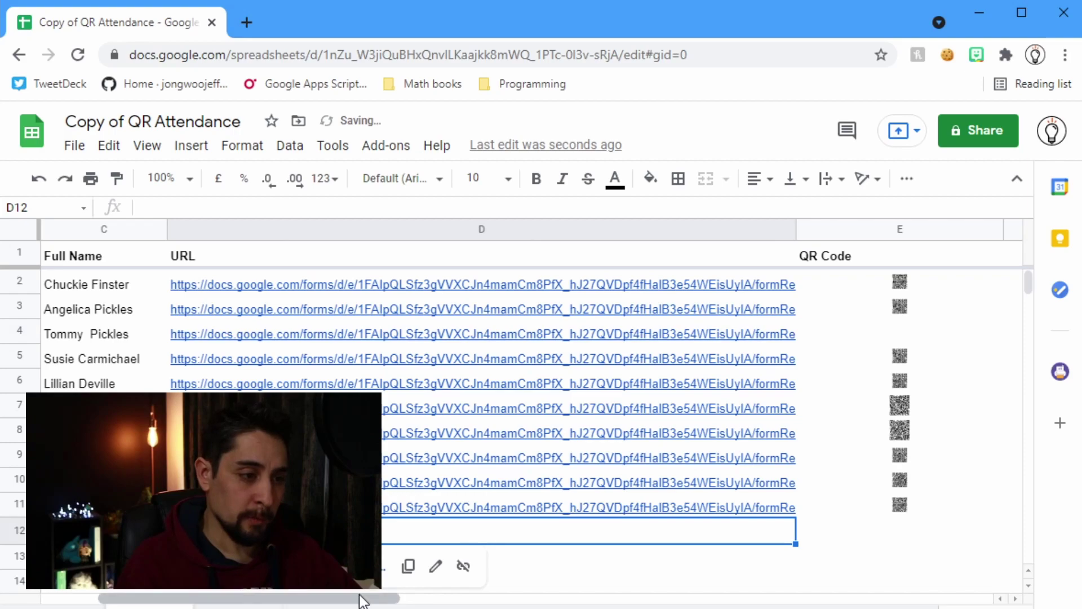
drag(358, 597, 472, 596)
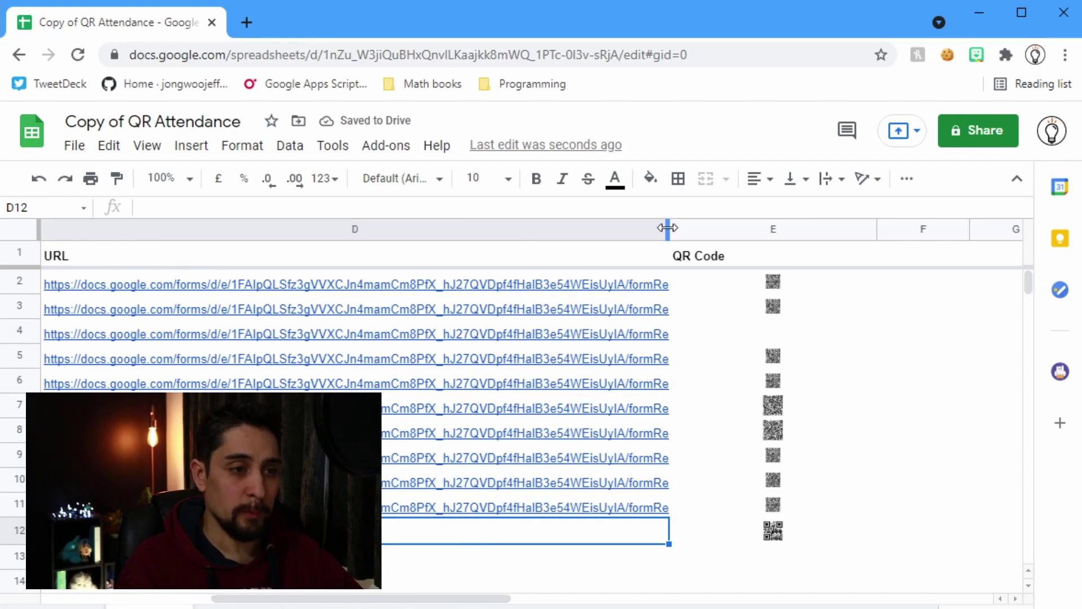
drag(669, 229, 910, 229)
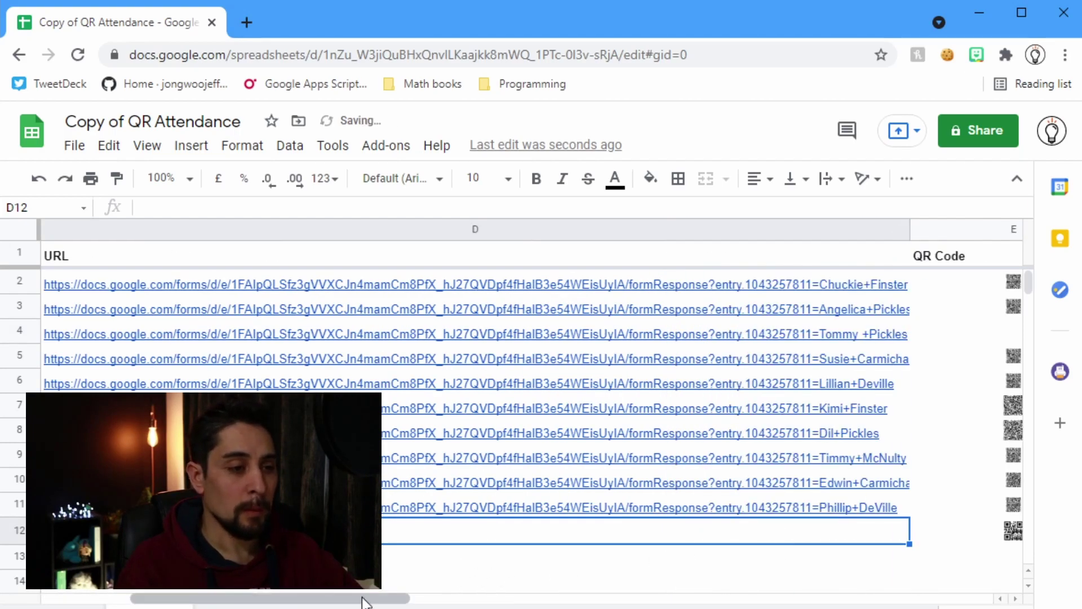
Step: Check the link and QR code cells in row 4, and remove the trailing space from the first name in A4
click(843, 336)
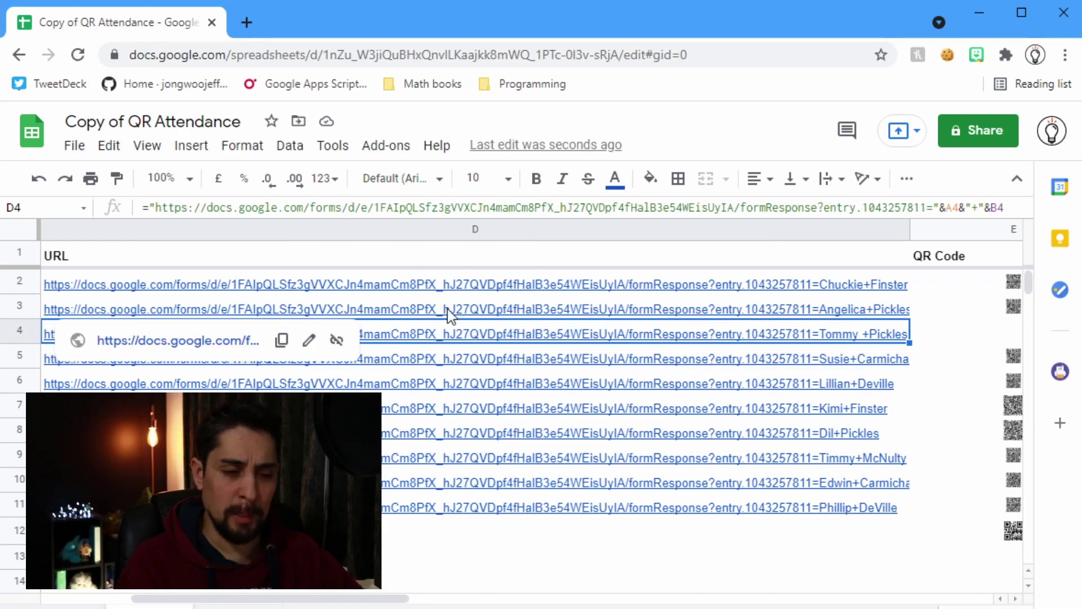
click(1000, 336)
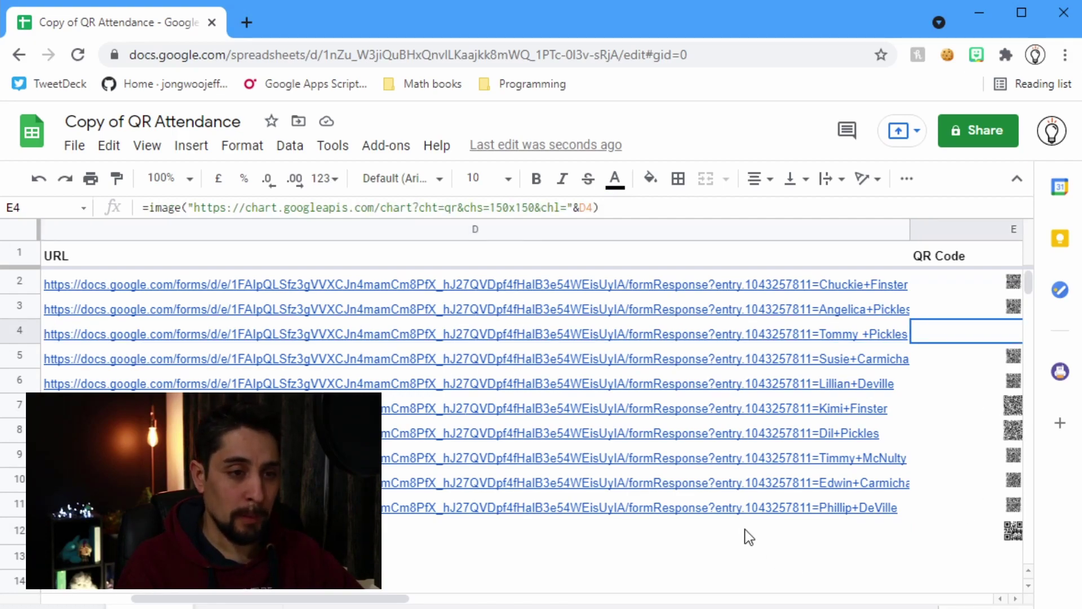
drag(358, 597, 514, 605)
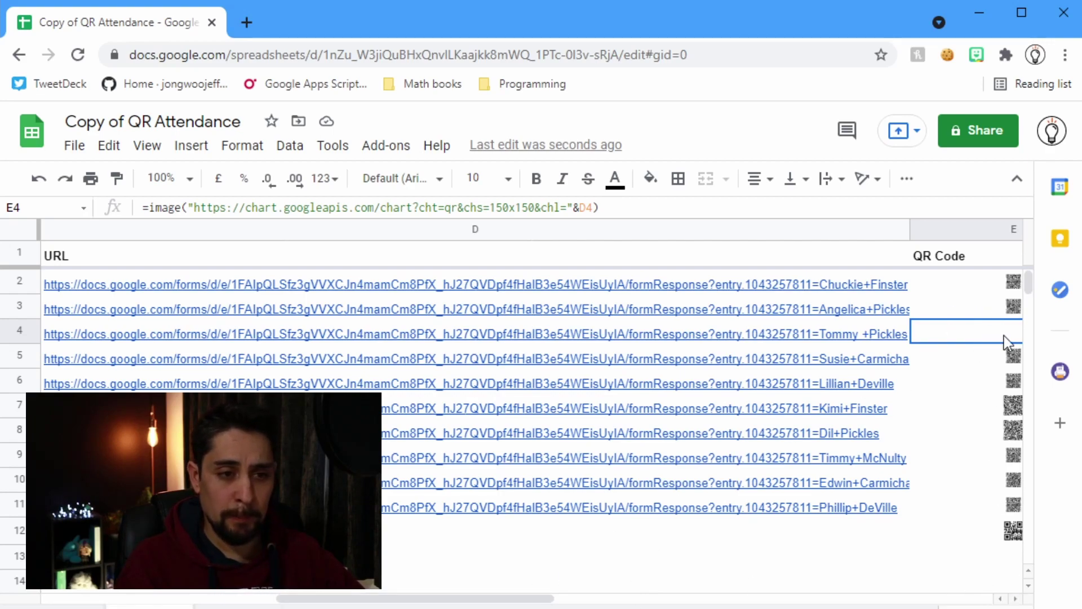
click(513, 588)
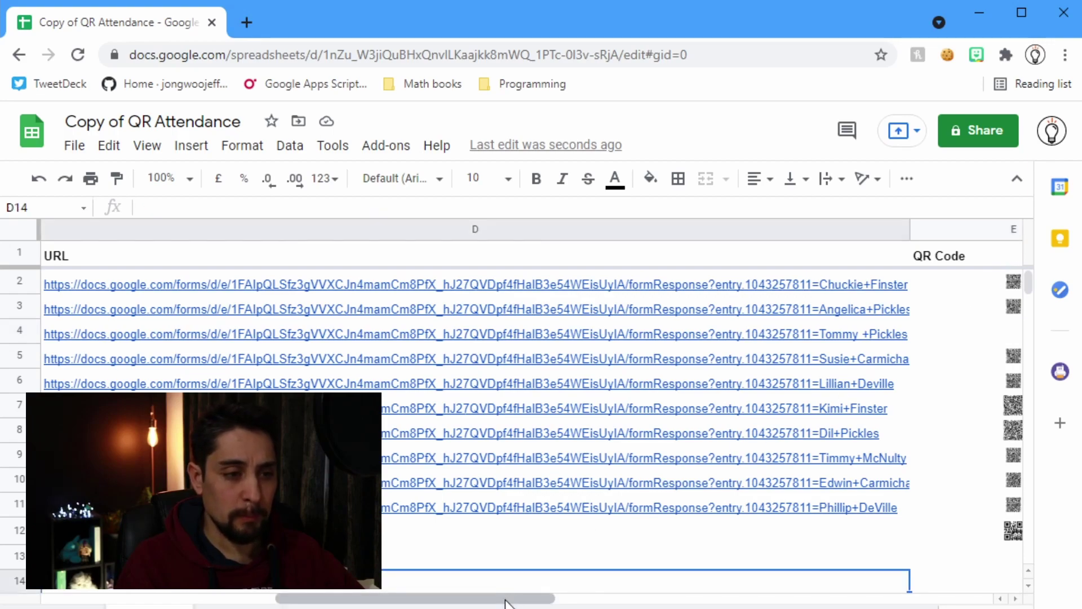
click(993, 336)
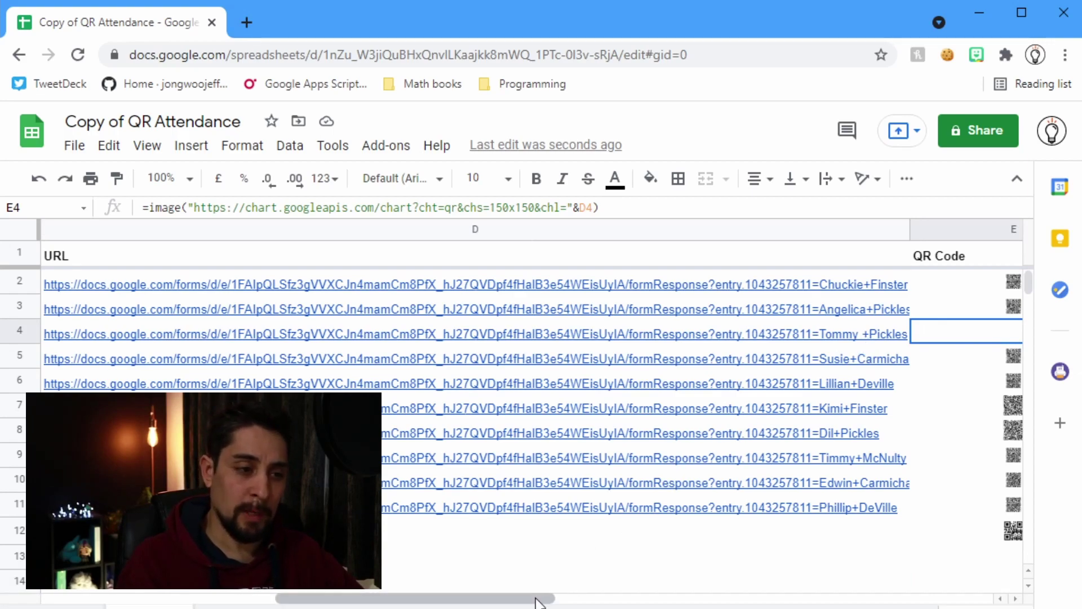
drag(536, 598, 225, 595)
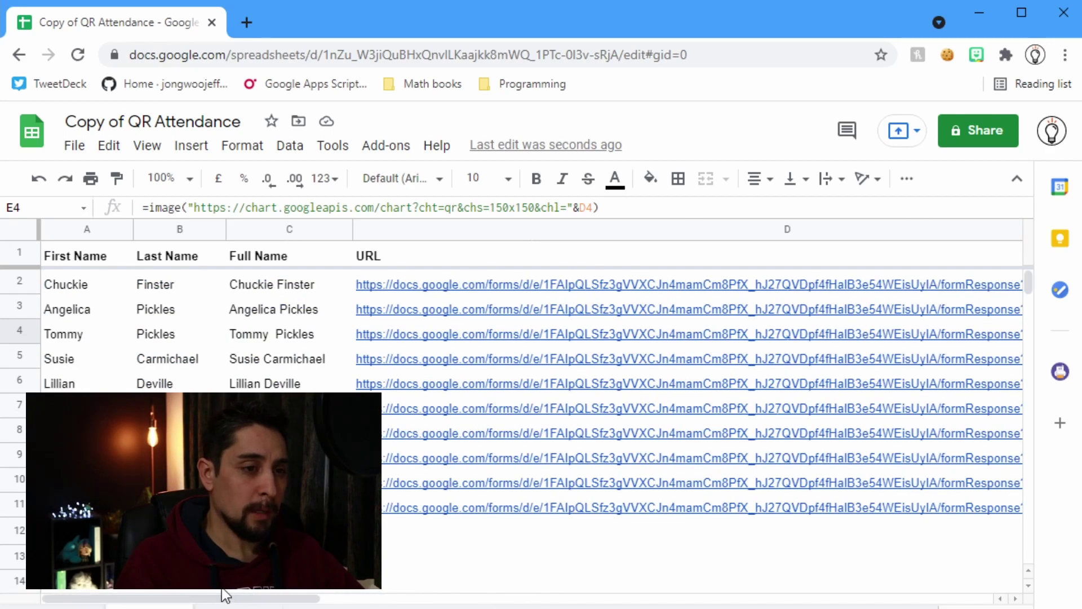
click(81, 336)
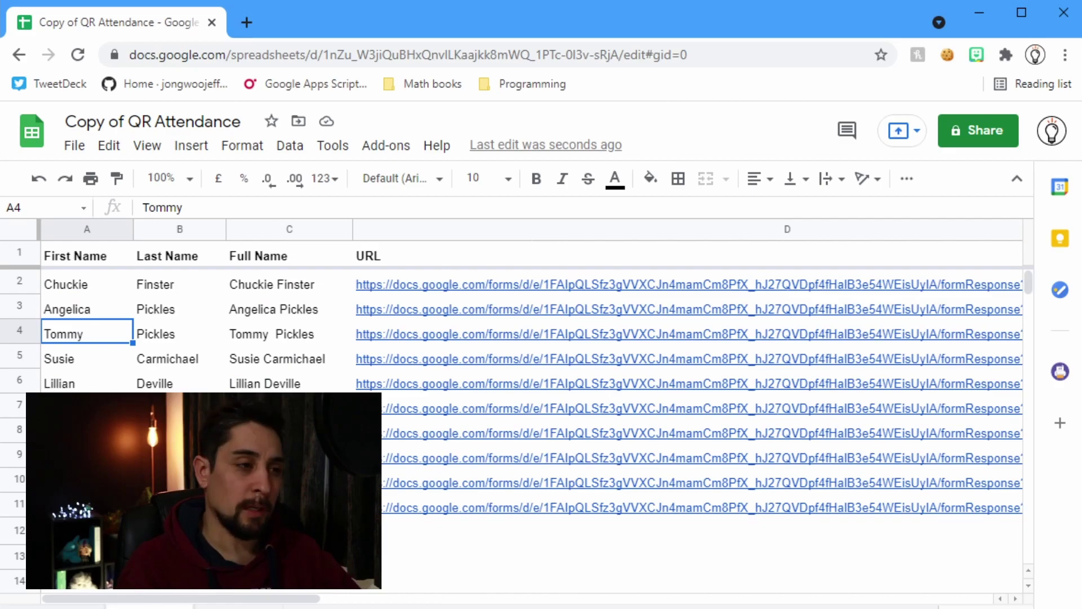
key(Return)
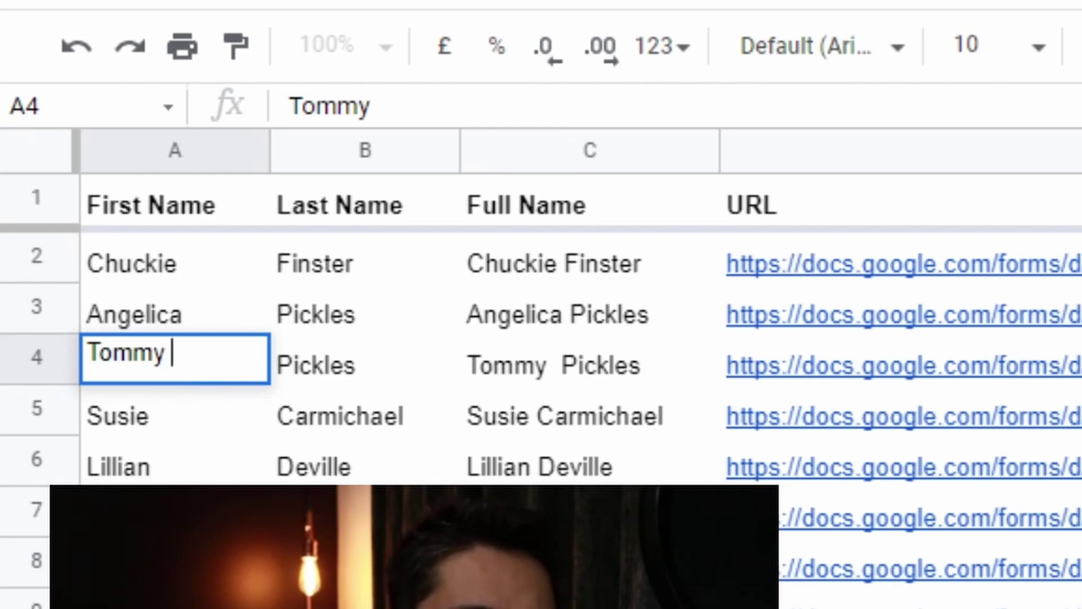
key(BackSpace)
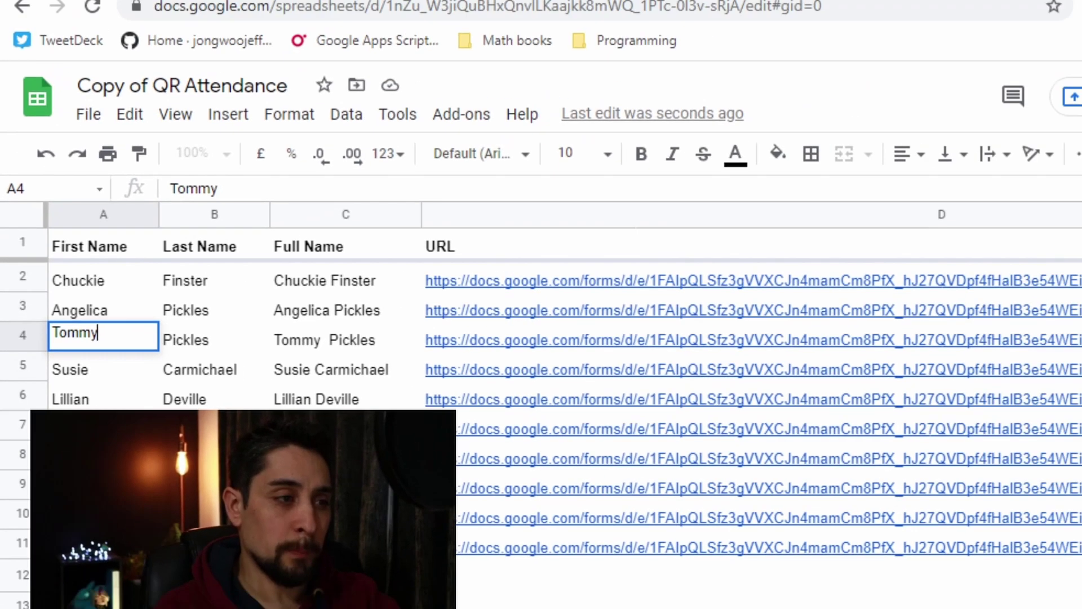
key(Return)
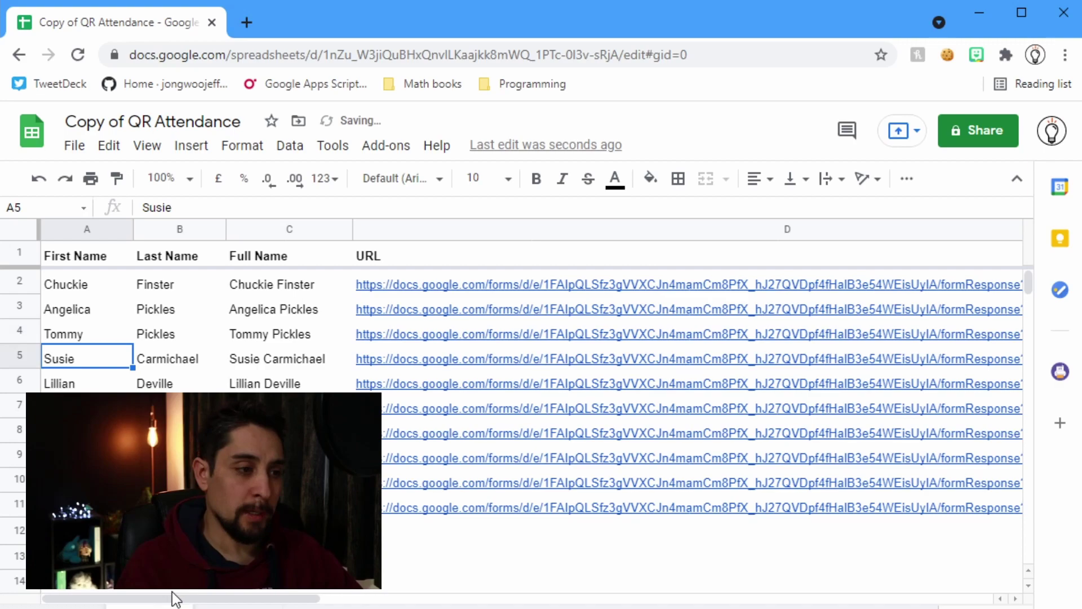
Step: Check the QR code cell E4 and the link formula in D4 after the first-name correction
drag(174, 597, 342, 603)
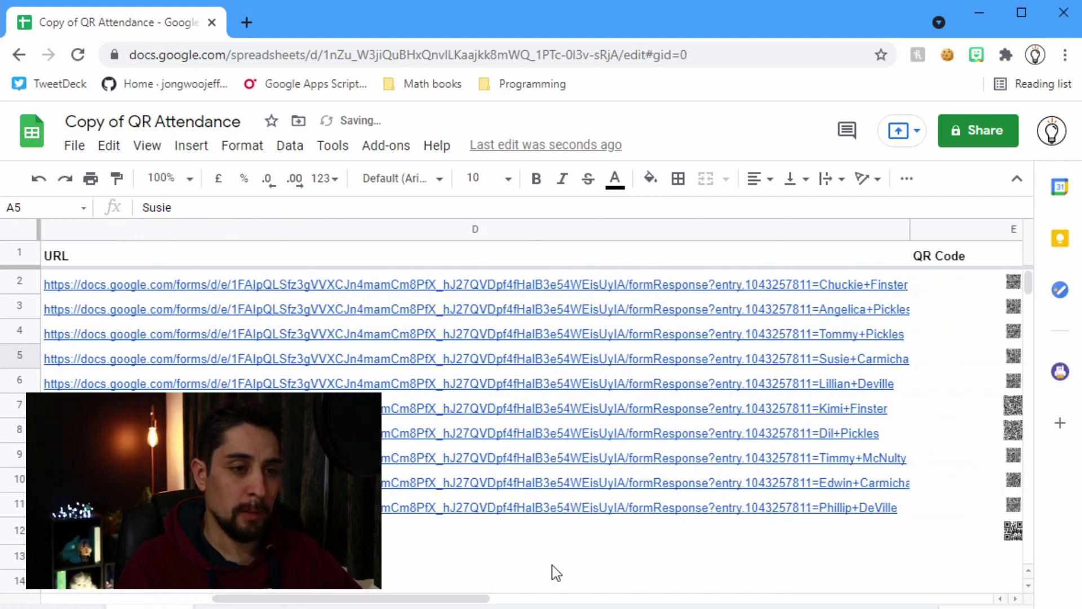
click(982, 333)
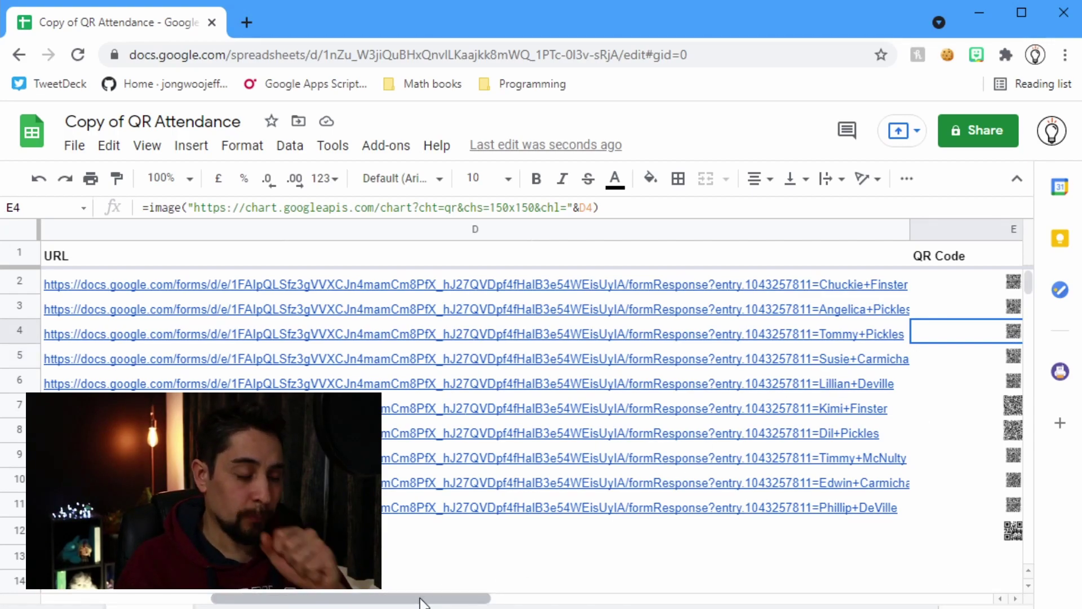
click(607, 333)
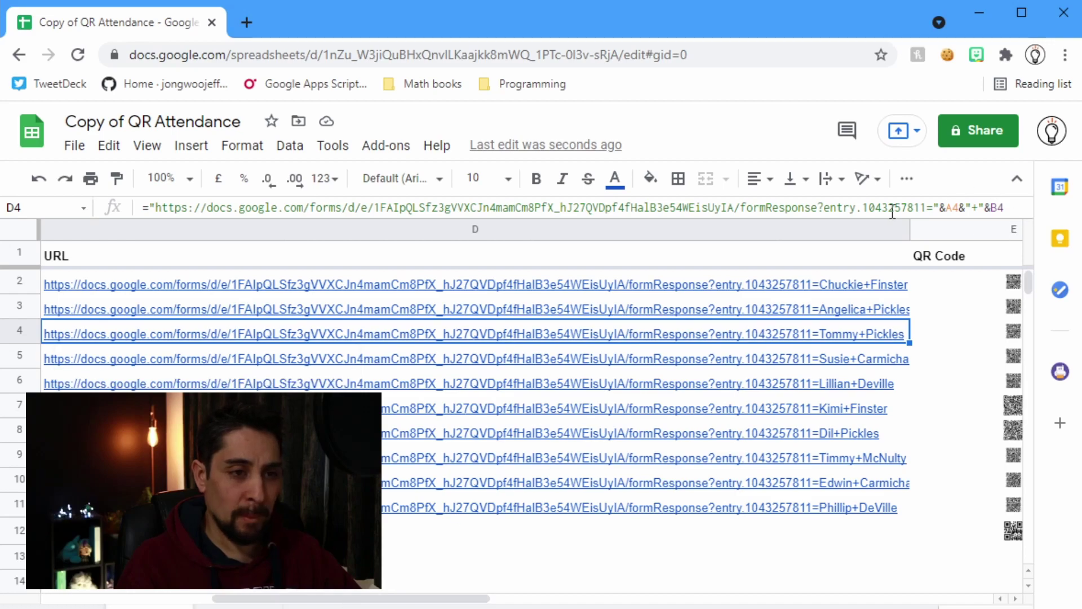
Step: Narrow the URL column so that the name columns and the QR Code column fit in view together
drag(912, 229, 688, 225)
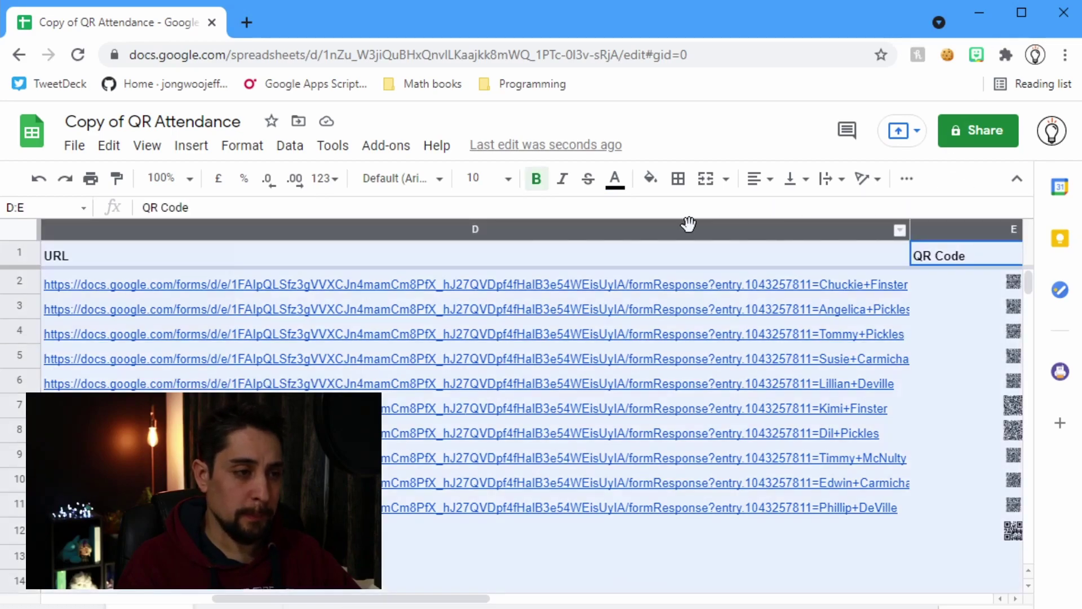
click(927, 280)
drag(910, 230, 351, 233)
drag(302, 599, 174, 597)
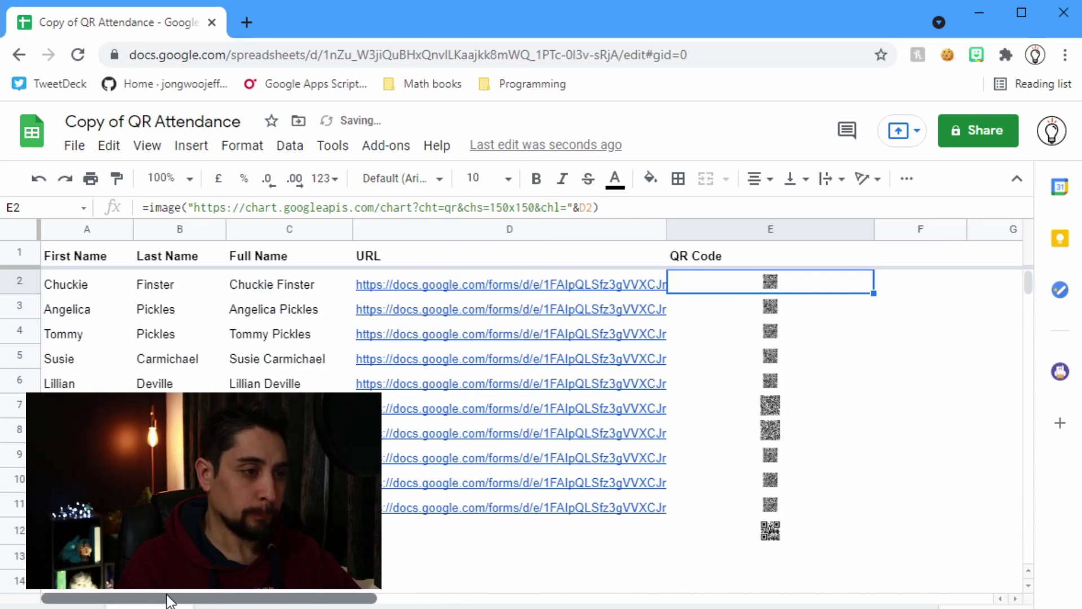
Step: Start wrapping the link formula in D2 with arrayformula(if( right after its equals sign
click(449, 286)
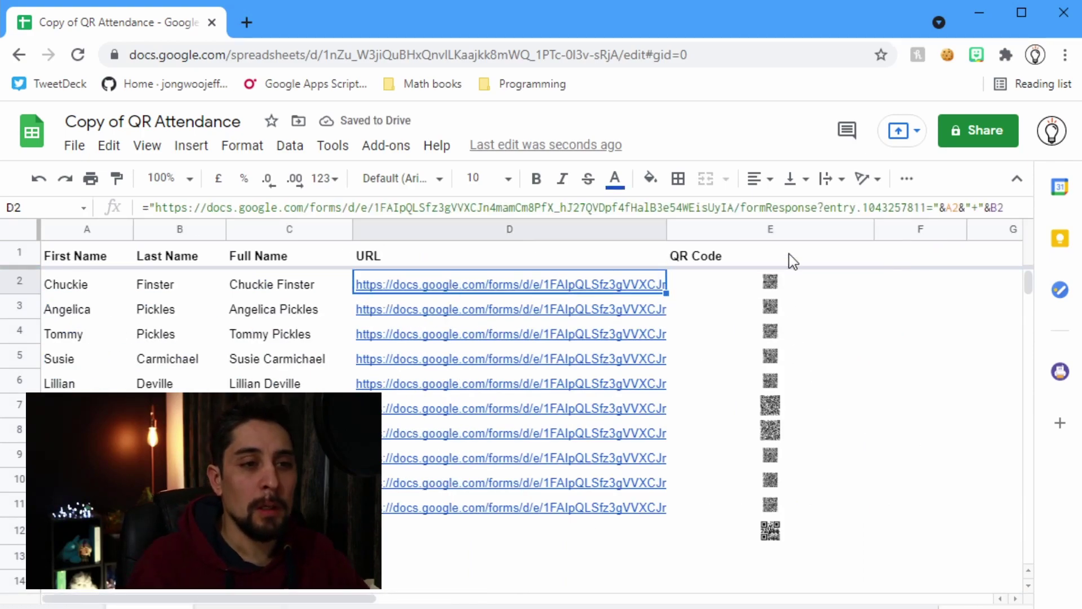
drag(946, 207, 1012, 213)
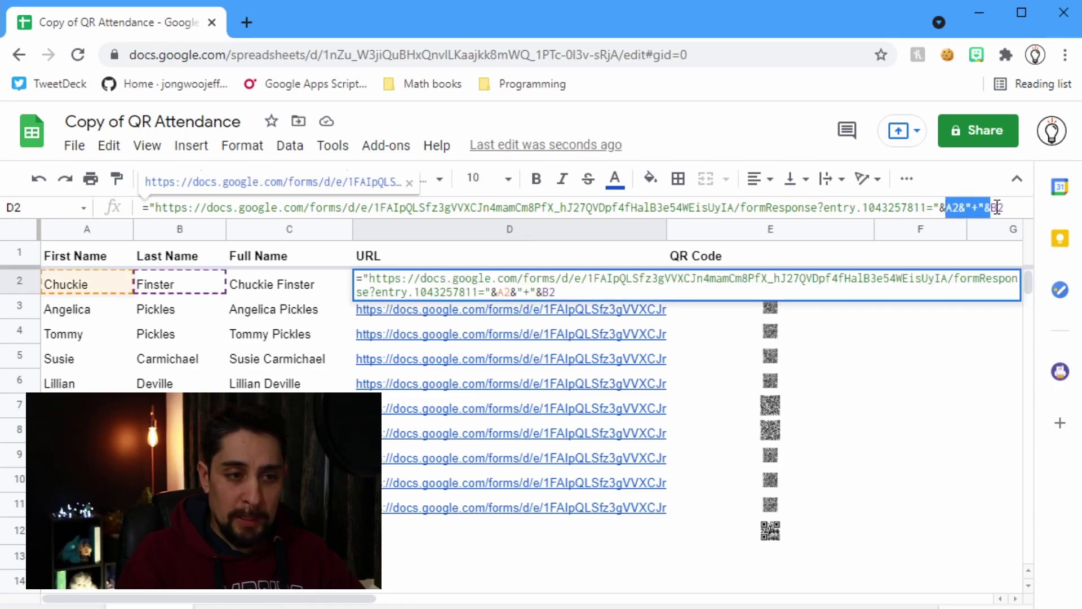
click(146, 207)
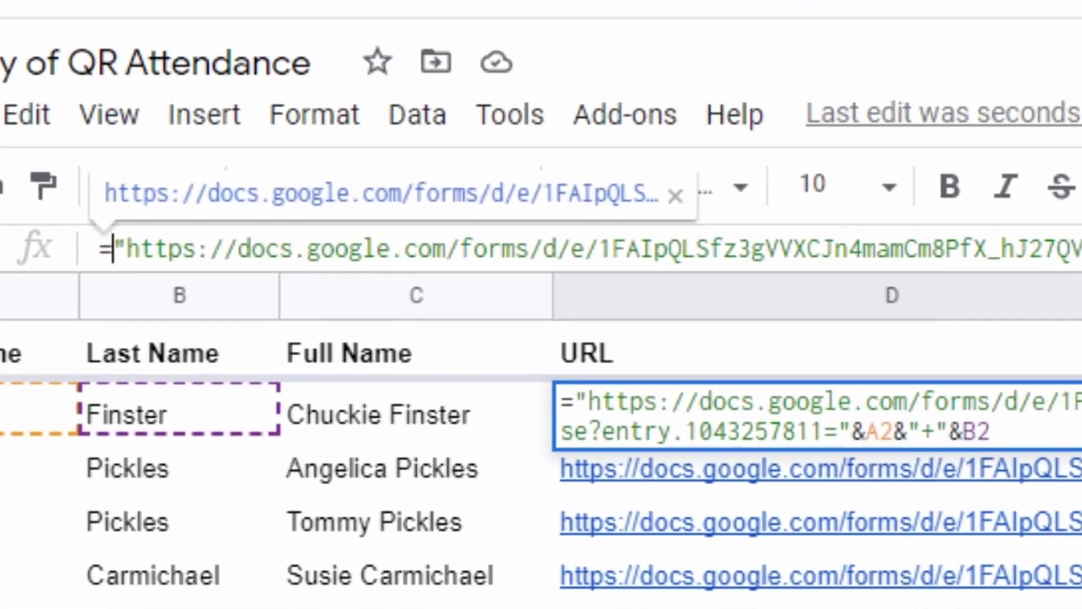
text(arrayformula()
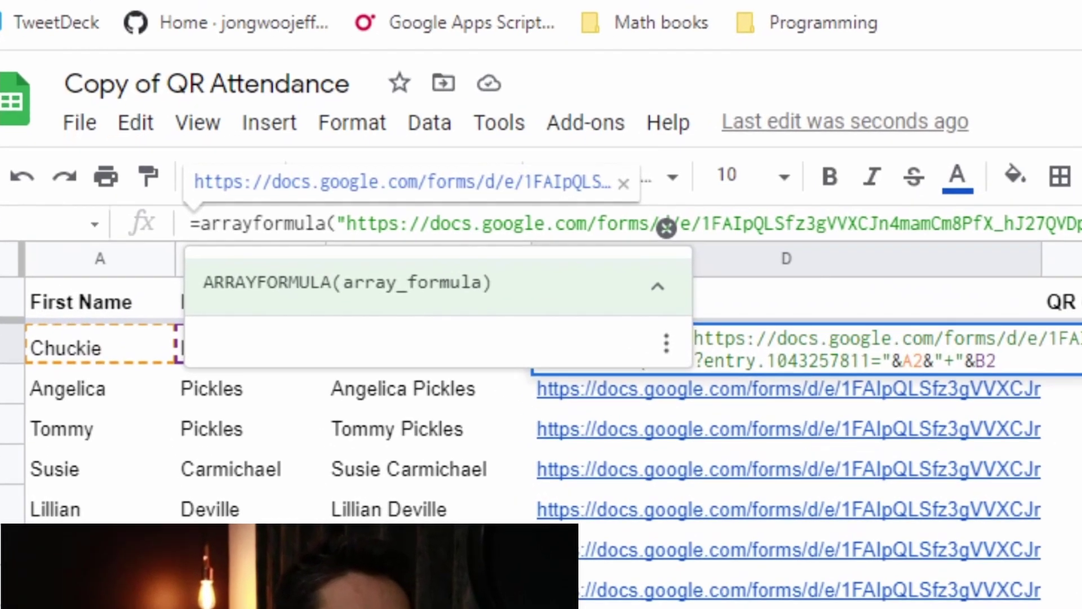
text(if()
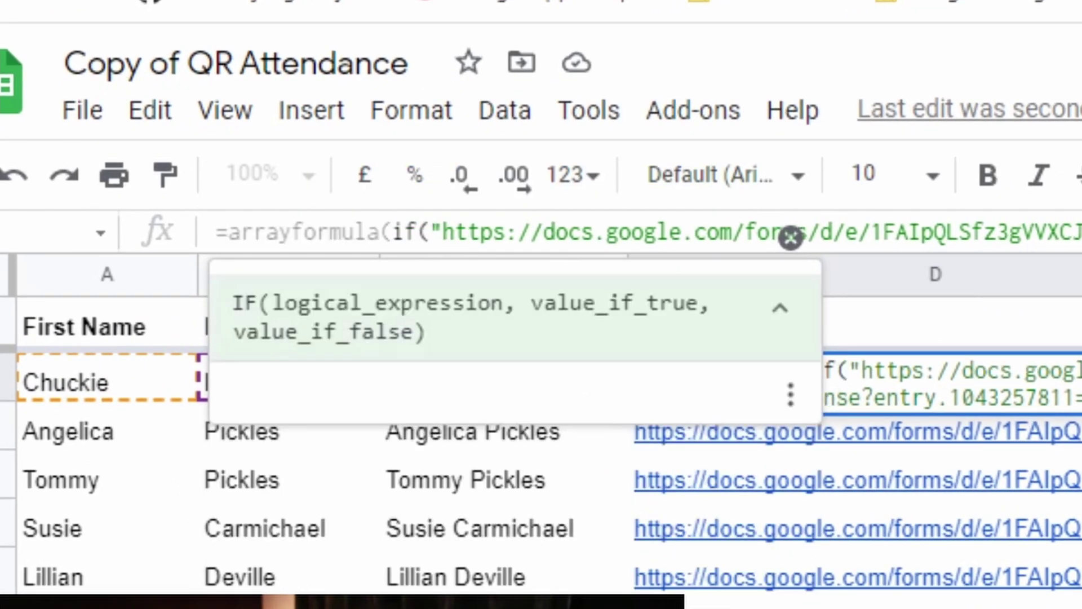
Step: Give the IF in the D2 formula the condition A2:A="" and an empty value-if-true, with the link as value-if-false
text(A2)
text(:A)
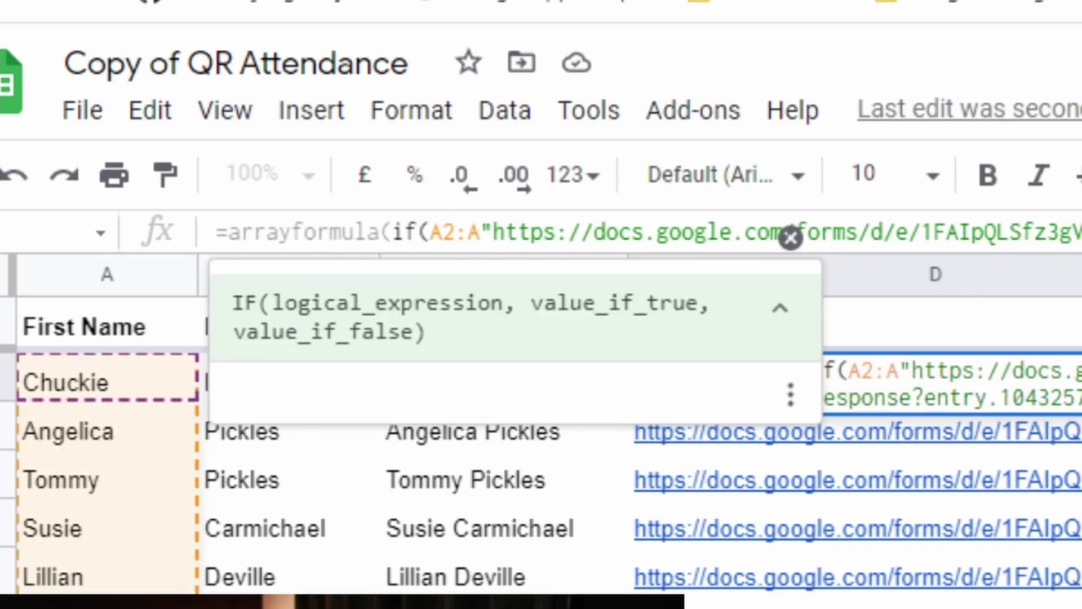
text(="")
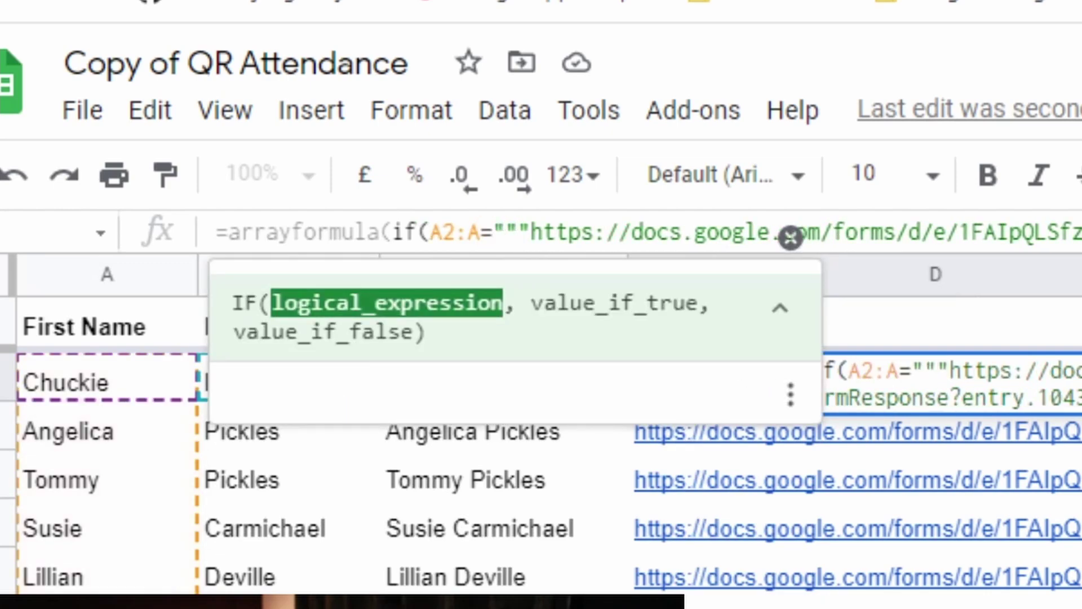
text(,)
key(Right)
key(Right)
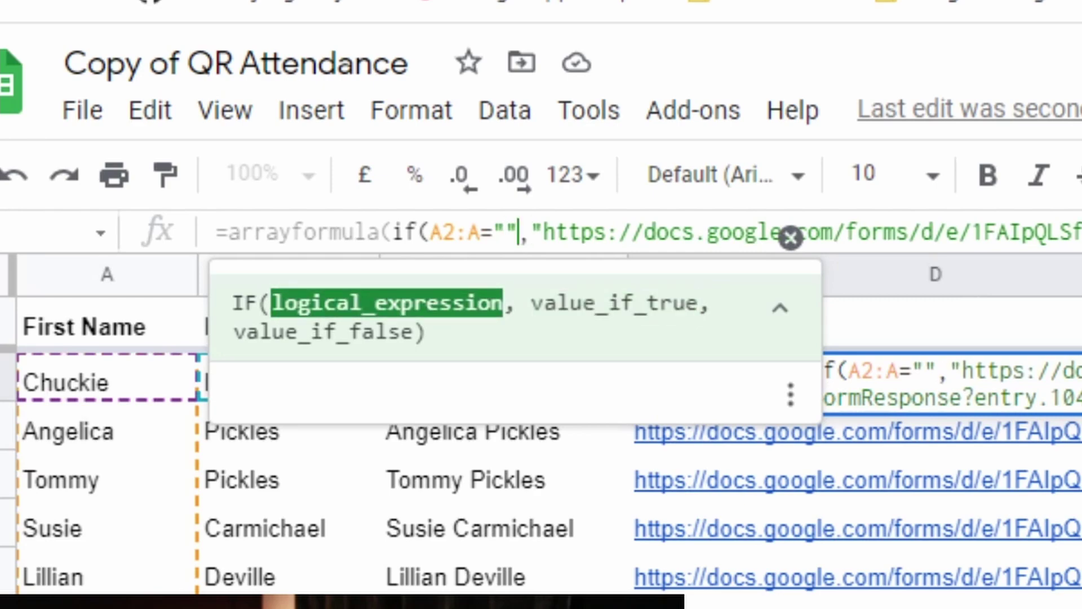
text(,)
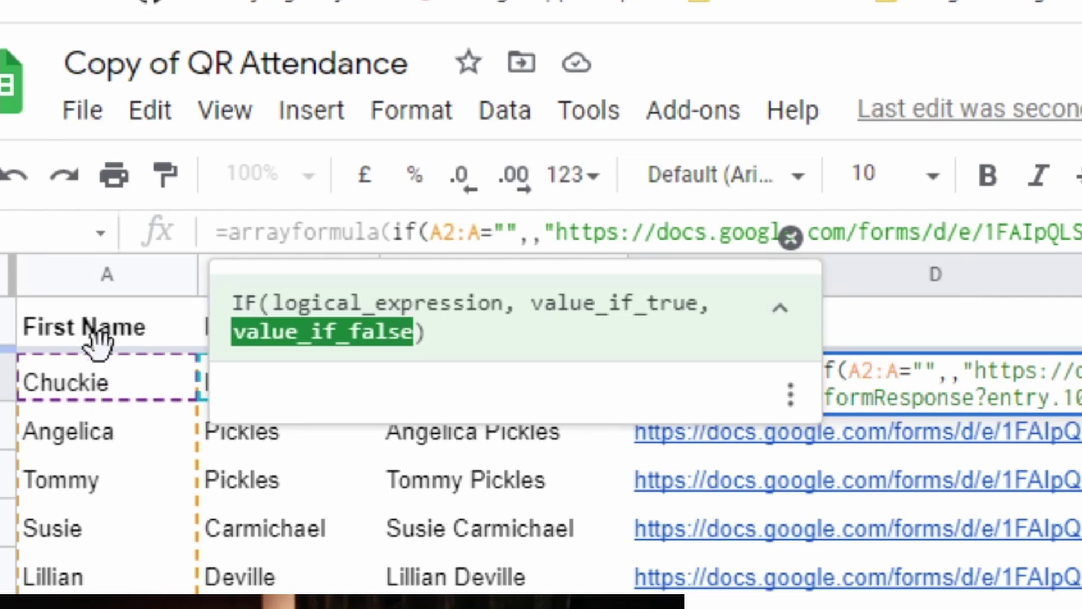
Step: Check the IF arguments in the D2 formula, enlarge the formula bar to two lines and hide the function help
click(516, 231)
click(533, 232)
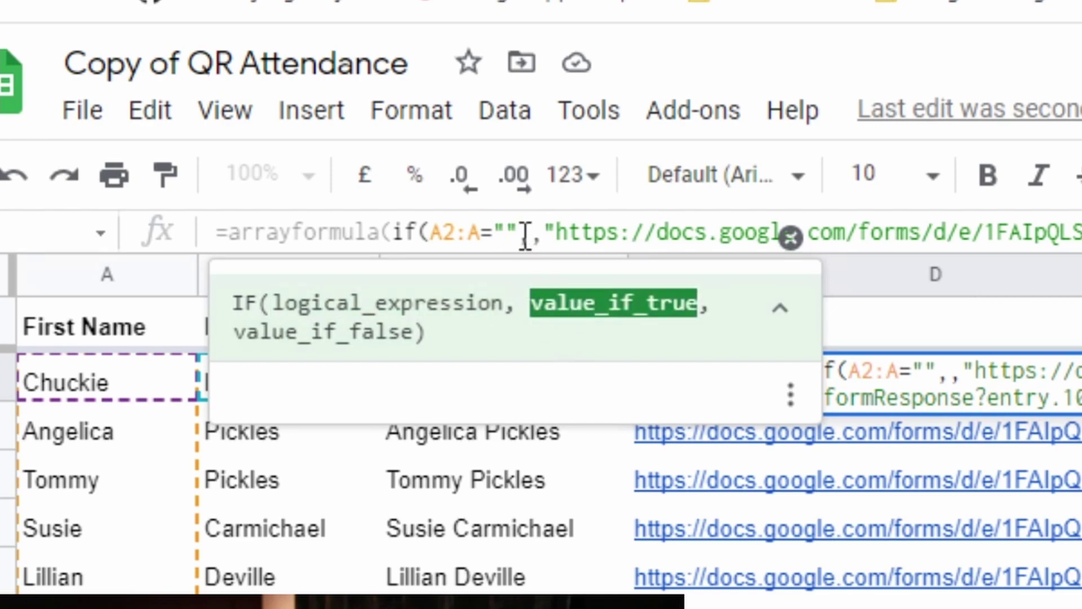
click(554, 231)
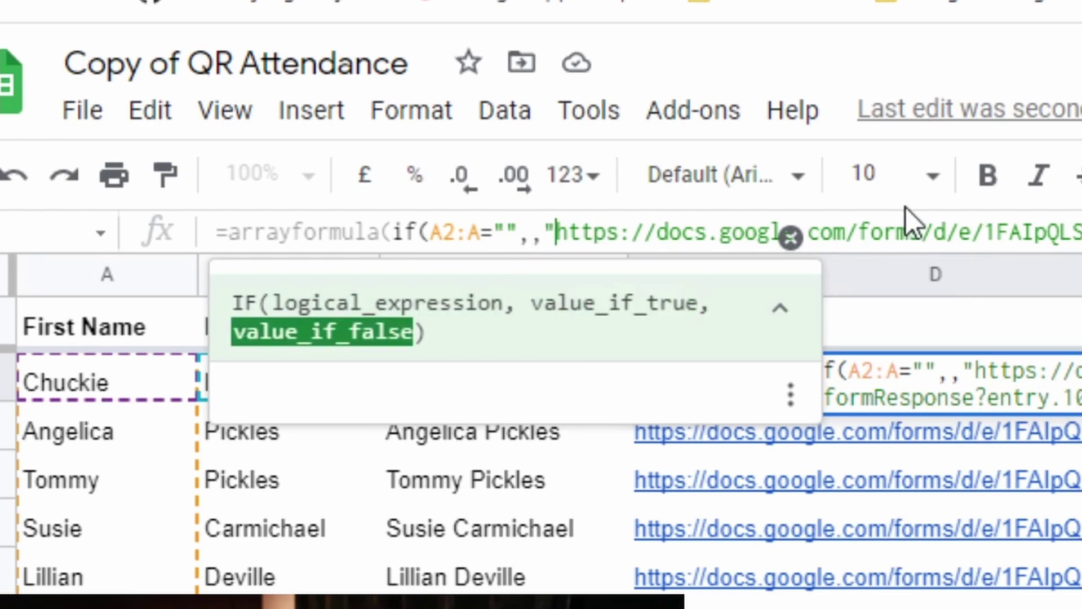
drag(955, 256, 959, 333)
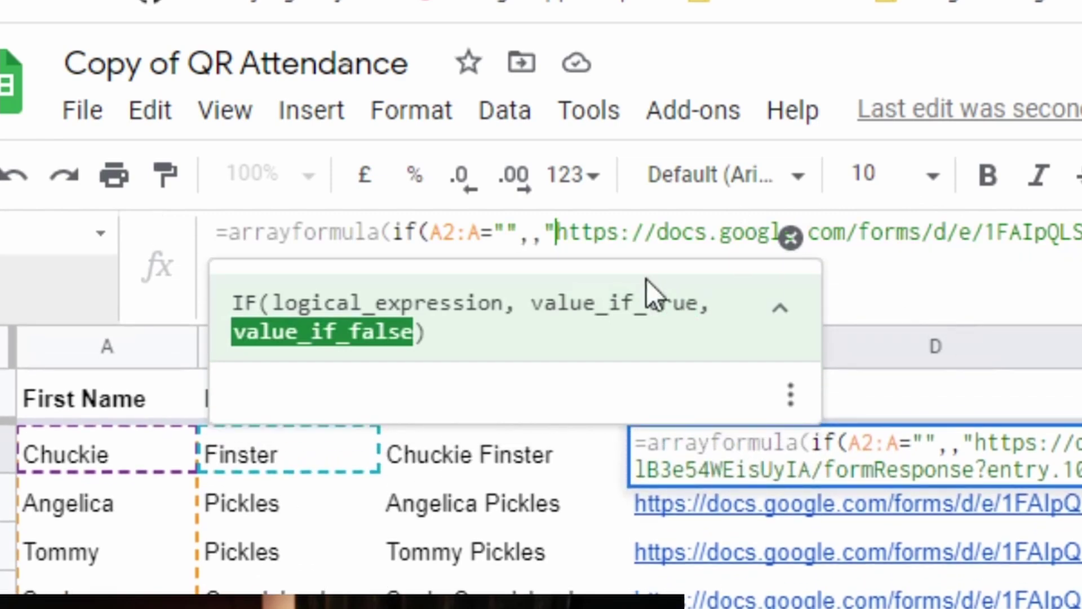
click(790, 238)
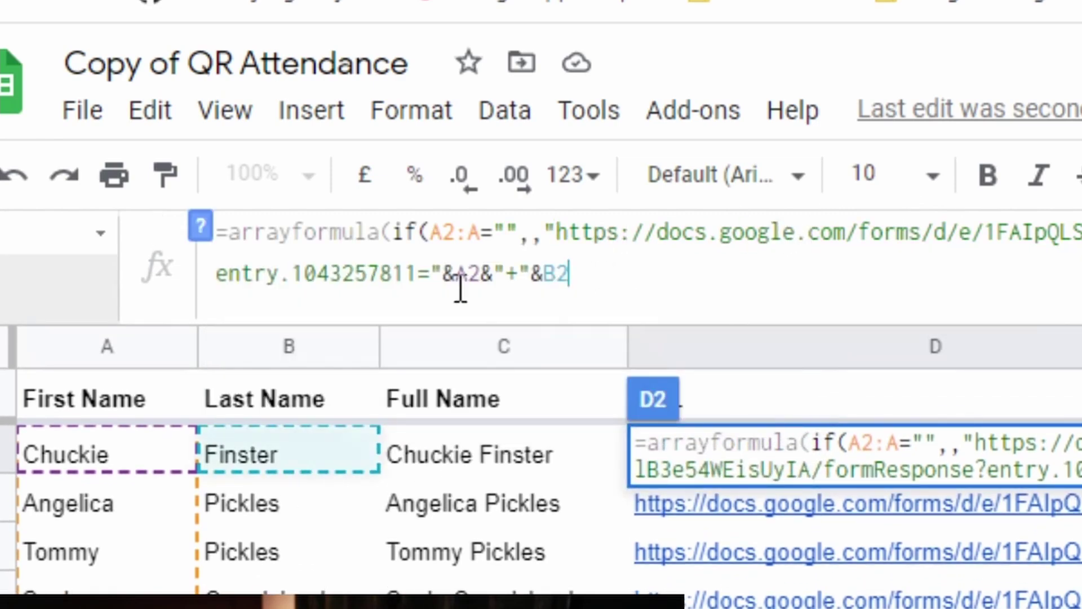
Step: Change the name references at the end of the D2 formula to A2:A and B2:B, close both functions and commit it
click(480, 276)
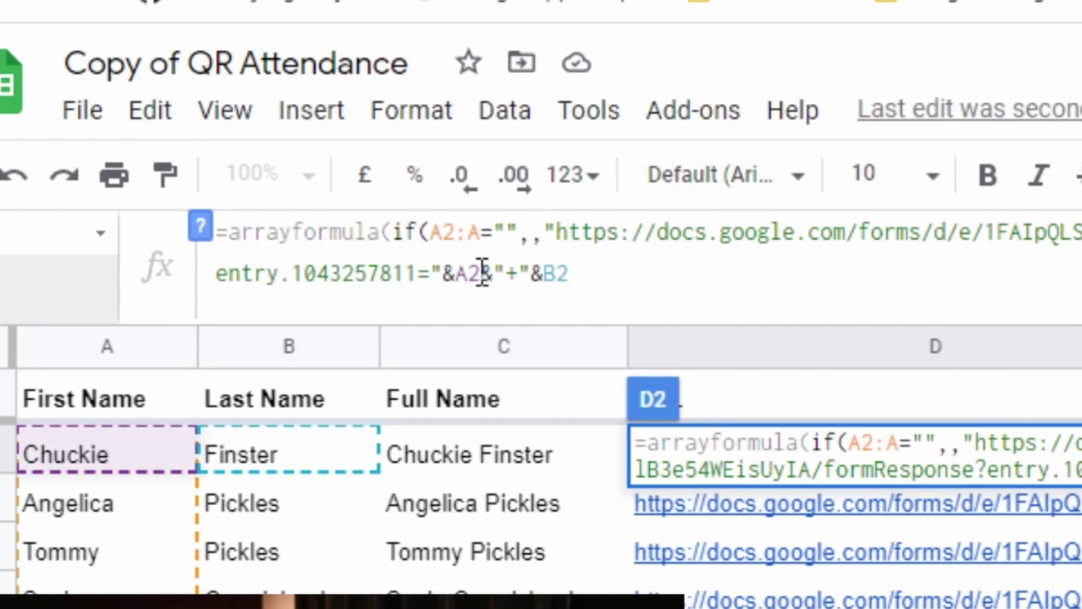
drag(456, 274, 482, 274)
text(A2:A)
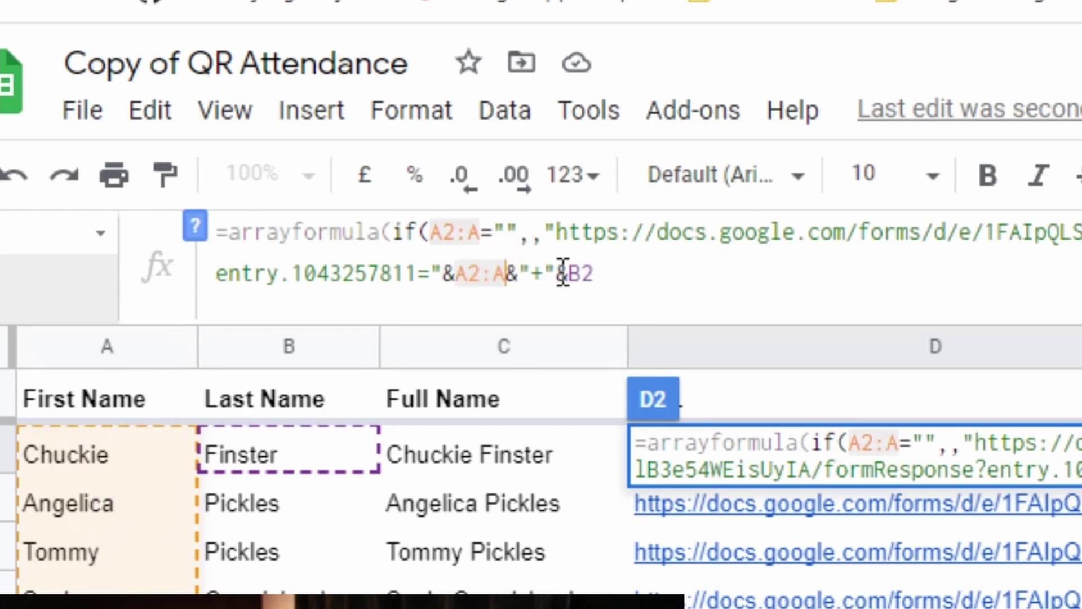
click(707, 276)
text(:B)
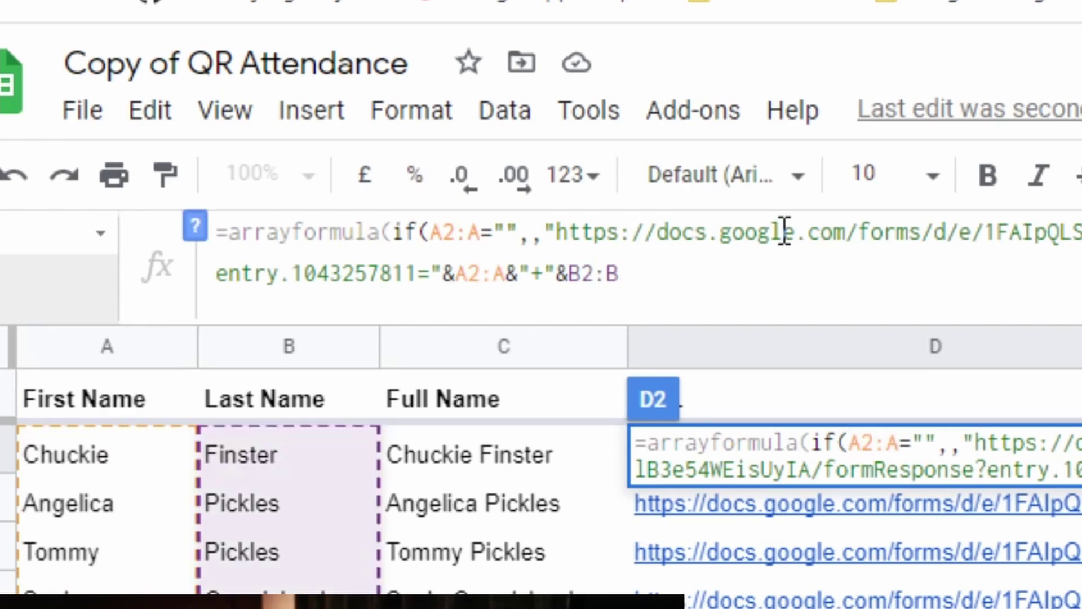
text()))
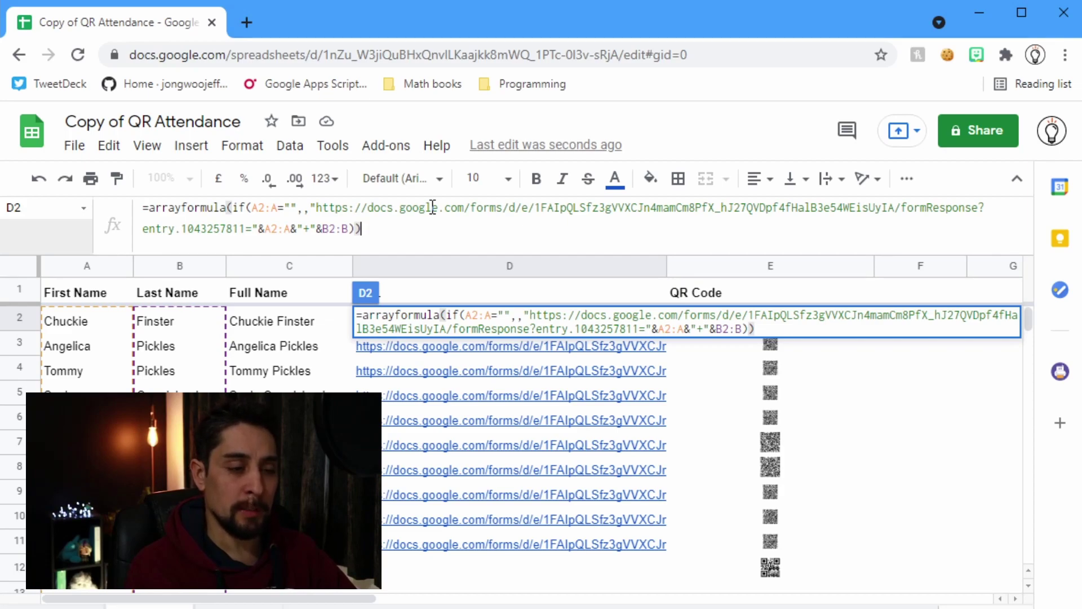
key(Return)
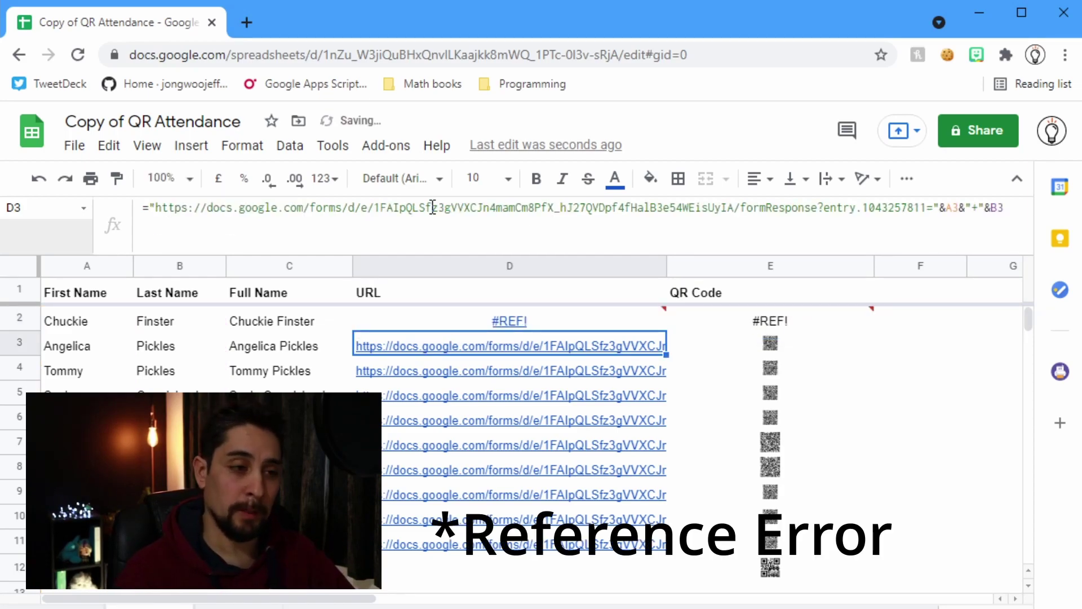
Step: Delete the old link formulas in D3:D11 so the D2 array formula can expand
mouse_move(627, 318)
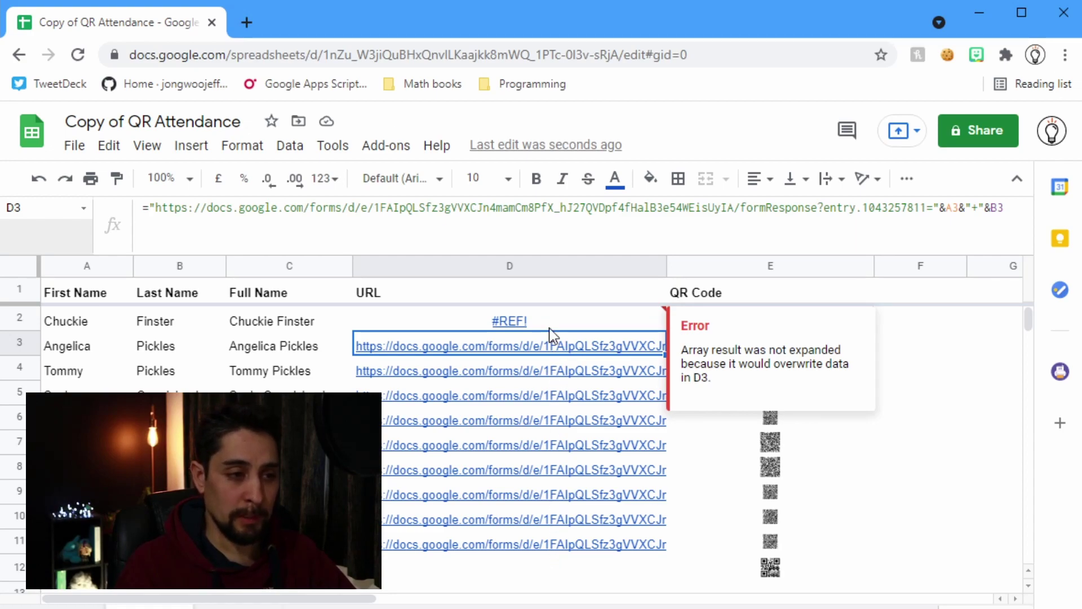
shift+click(558, 540)
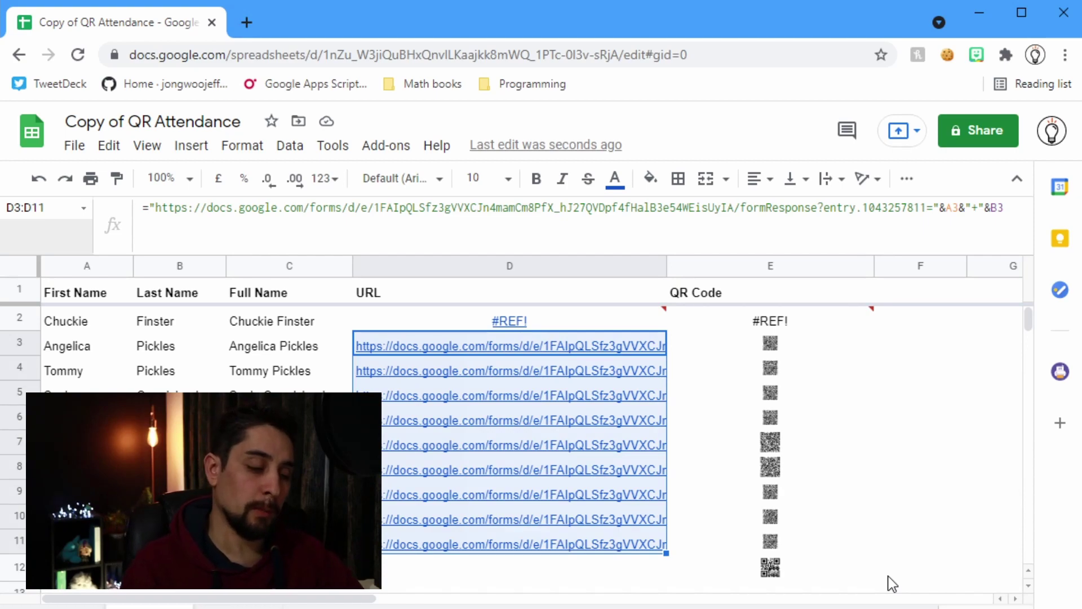
key(Delete)
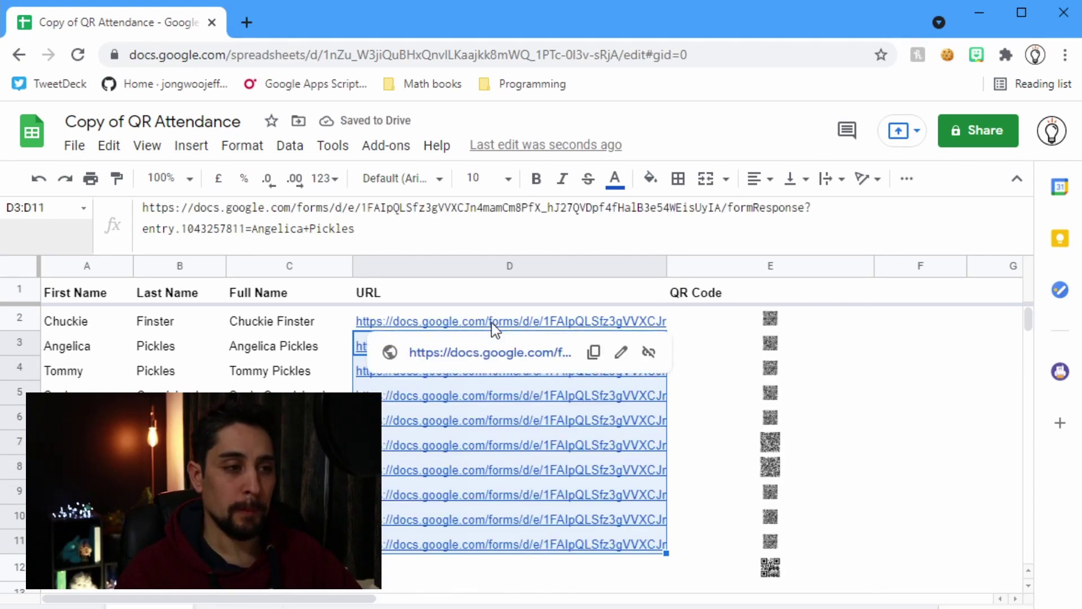
Step: Examine the generated links in D3, D6 and D7, including the name part at the end of each
click(334, 232)
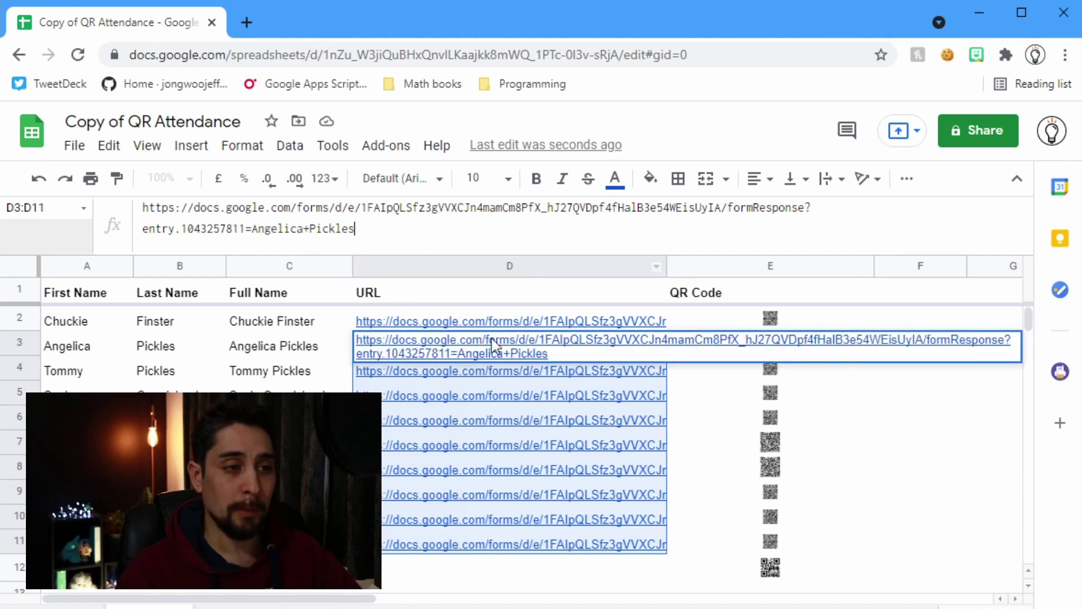
click(513, 414)
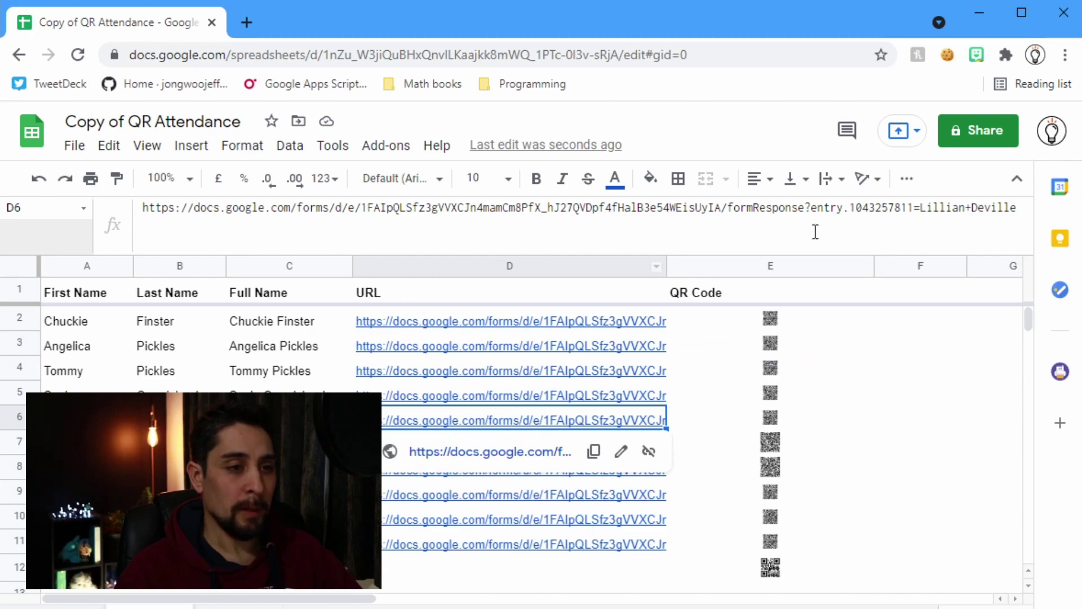
click(977, 208)
drag(939, 210, 103, 218)
key(Escape)
key(Escape)
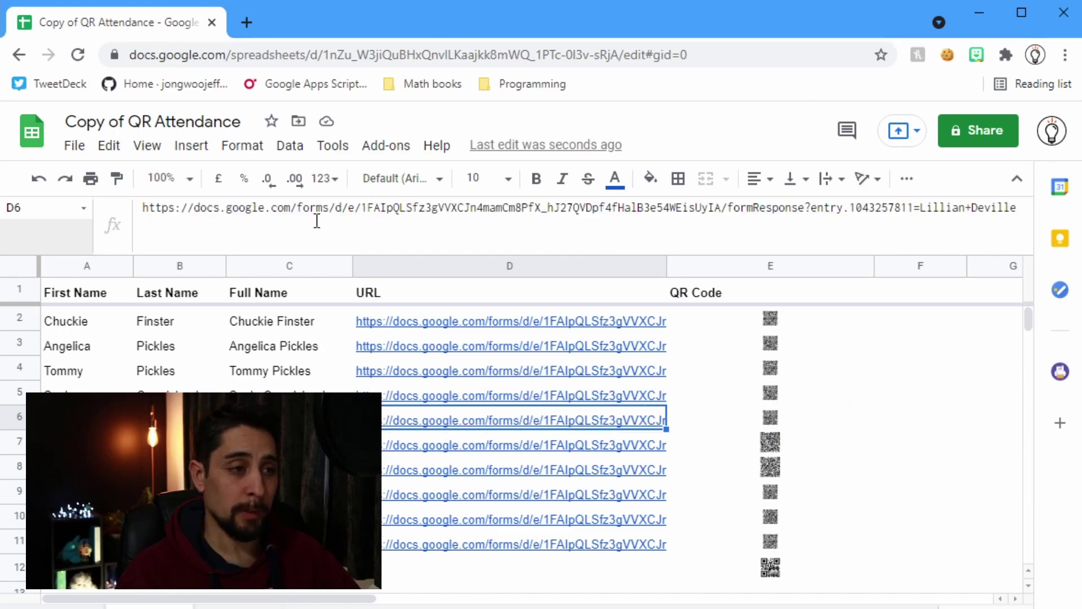
click(438, 443)
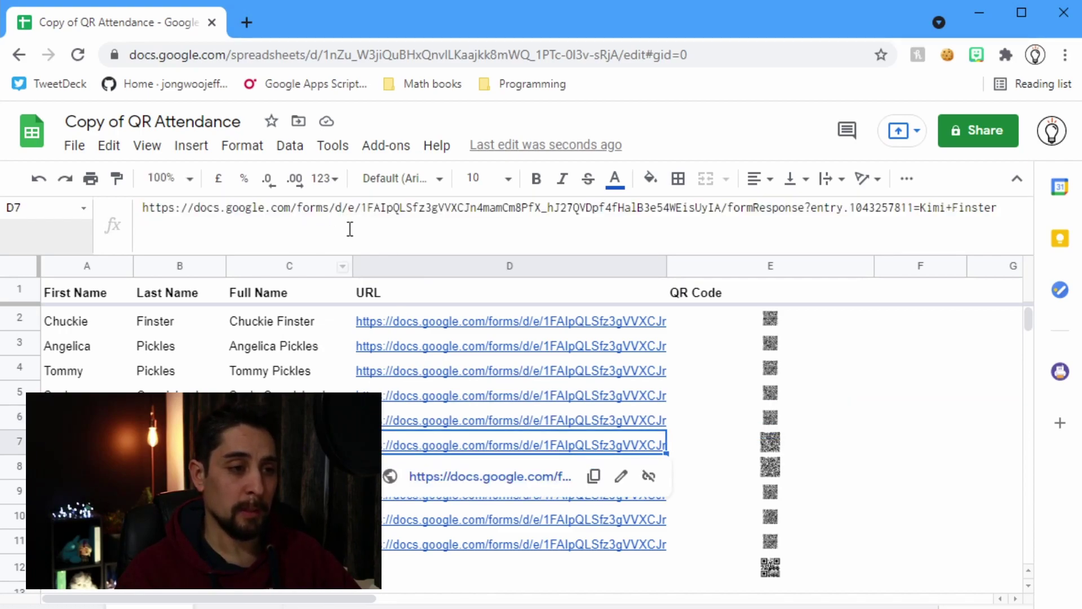
click(317, 216)
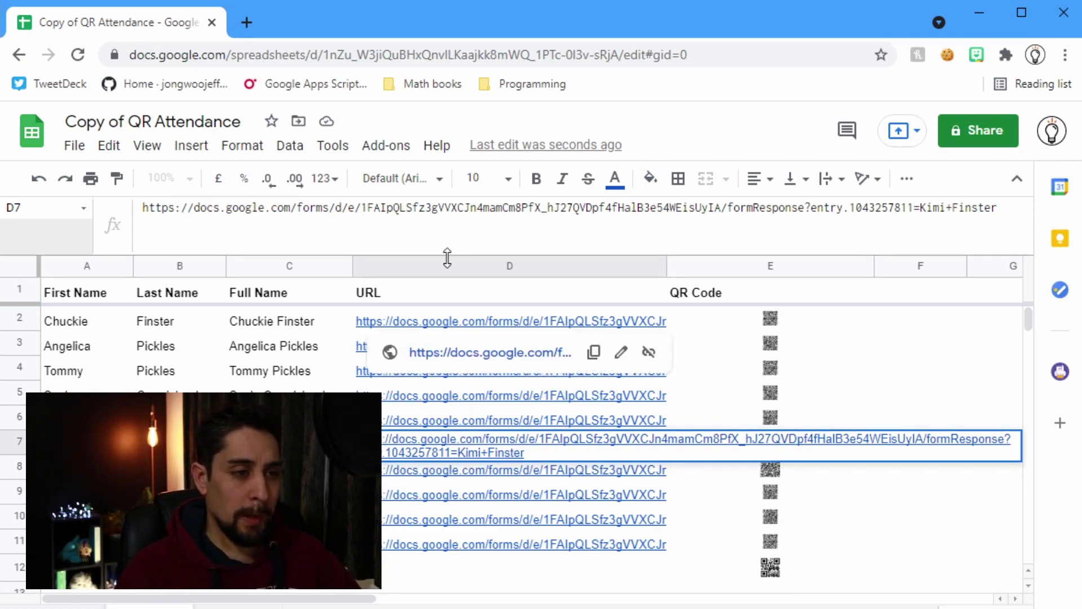
key(Return)
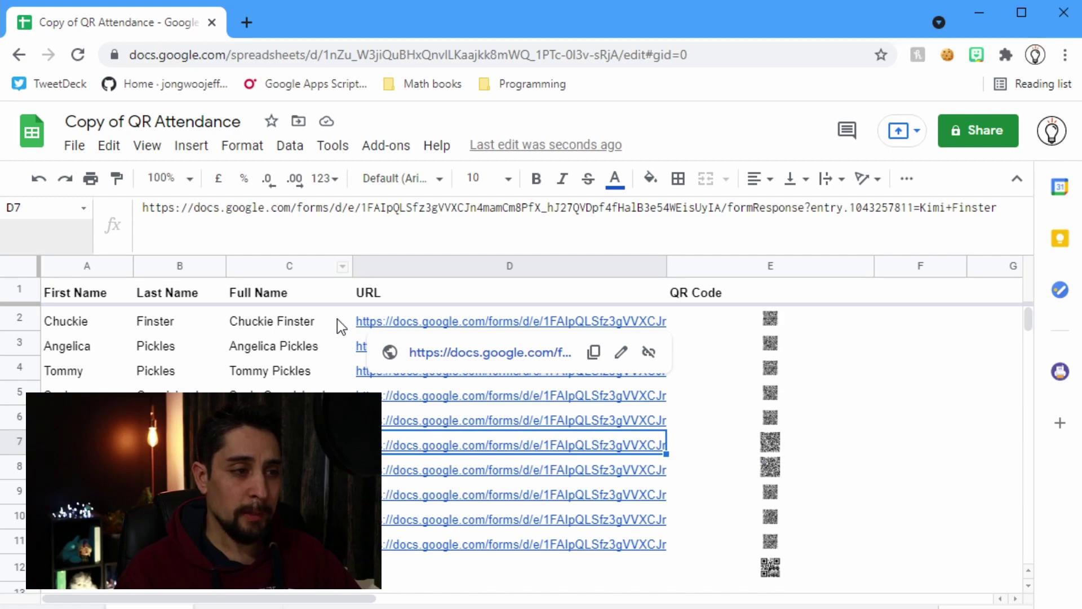
Step: Add a trailing space to the first name in A4 and check the QR code in E4 and the link in D4
click(73, 377)
key(Return)
key(Return)
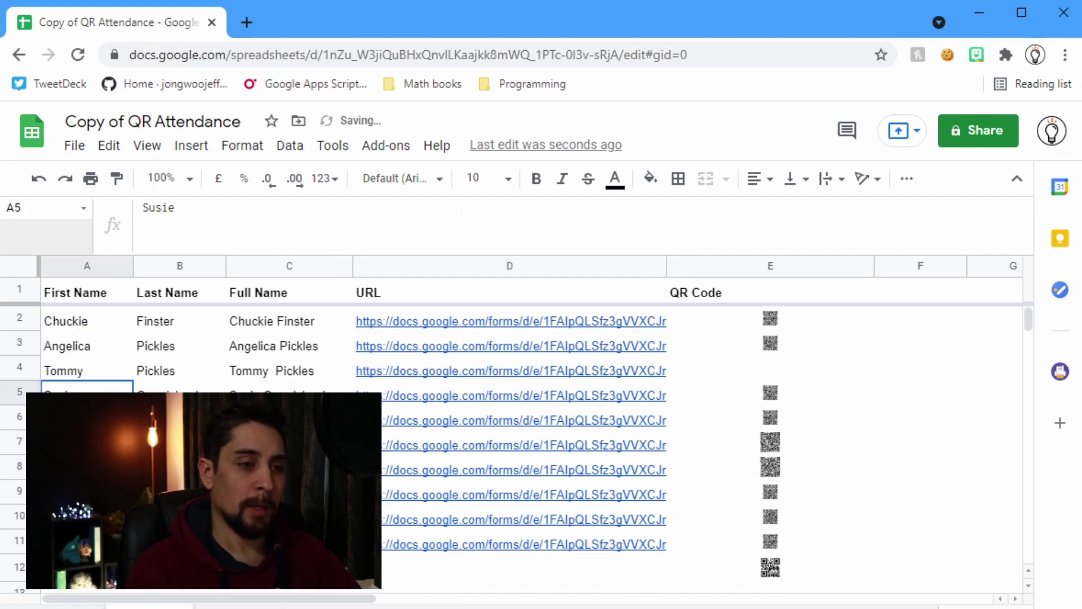
click(179, 370)
click(778, 369)
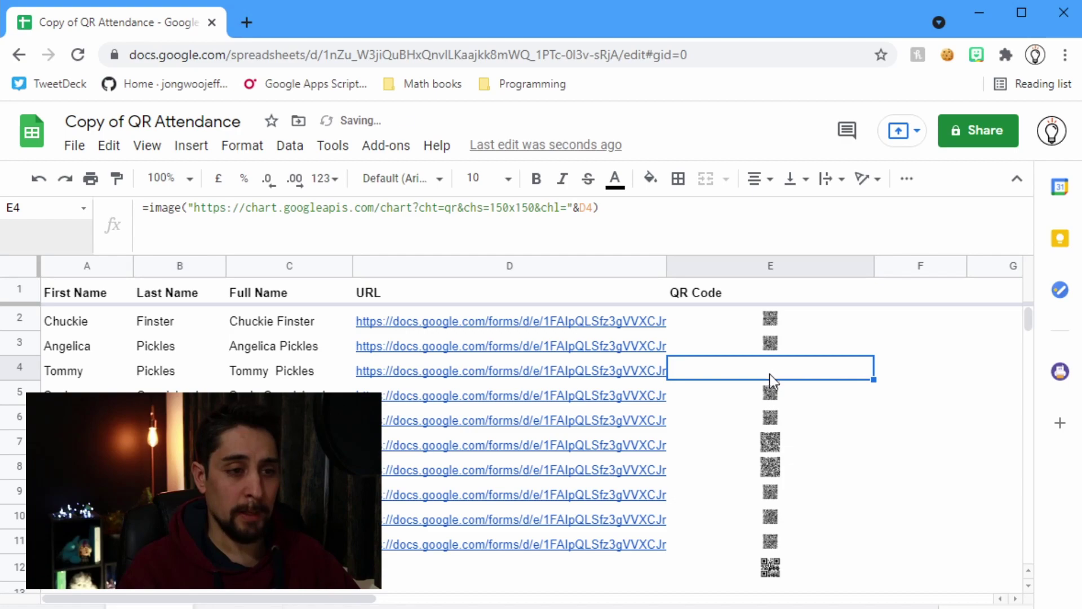
click(532, 373)
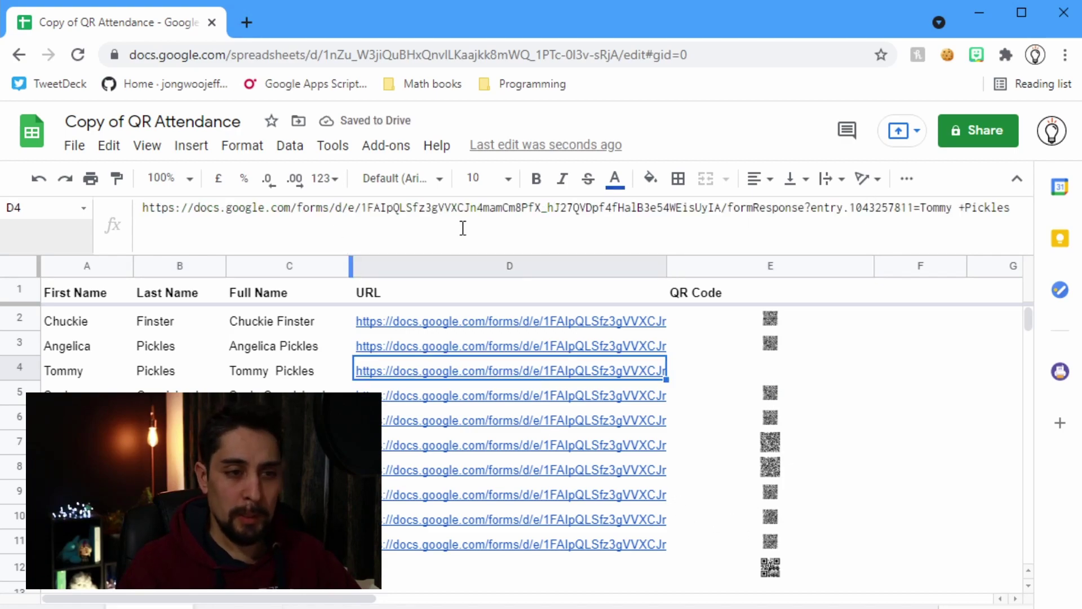
Step: In the D2 formula, wrap the first-name range A2:A in TRIM and remove encodeurl from in front of (B2:B)
click(412, 326)
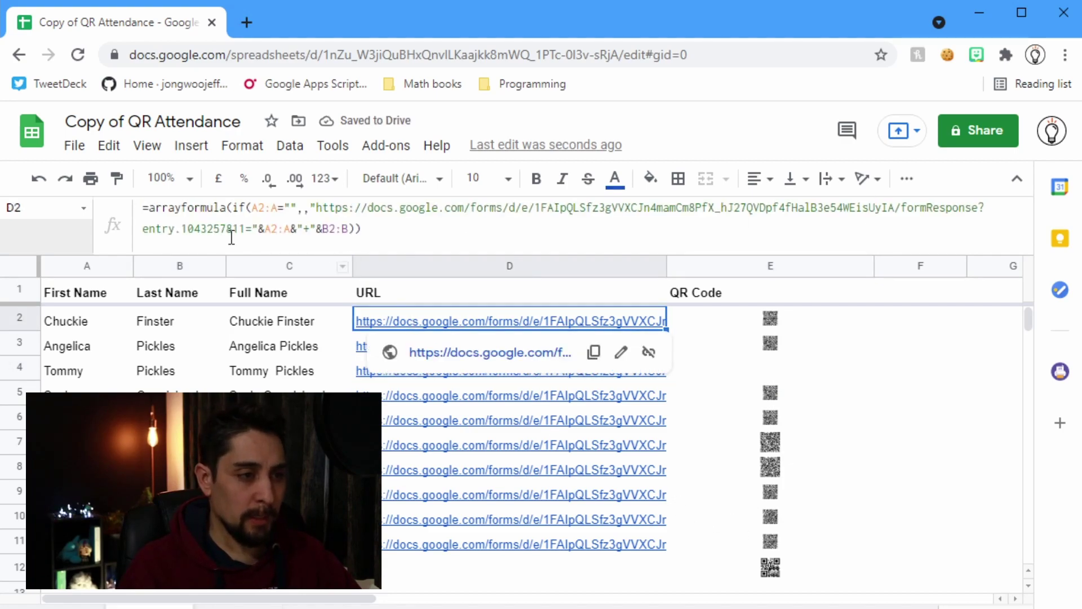
click(267, 230)
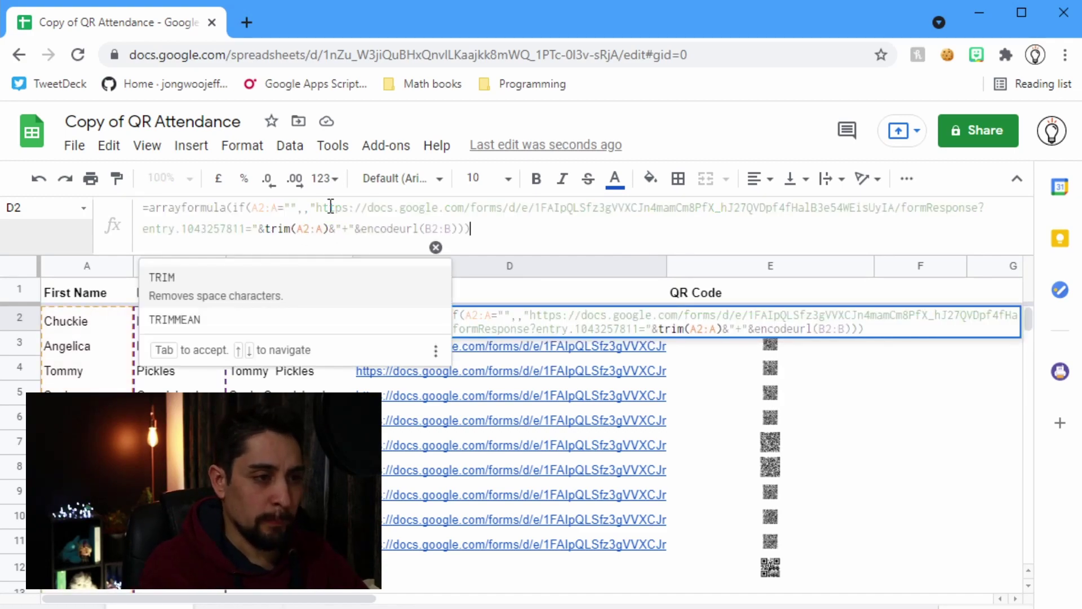
key(Left)
key(Left)
key(Left)
key(Left)
key(Left)
key(Left)
key(Left)
key(Left)
key(ctrl+shift+Left)
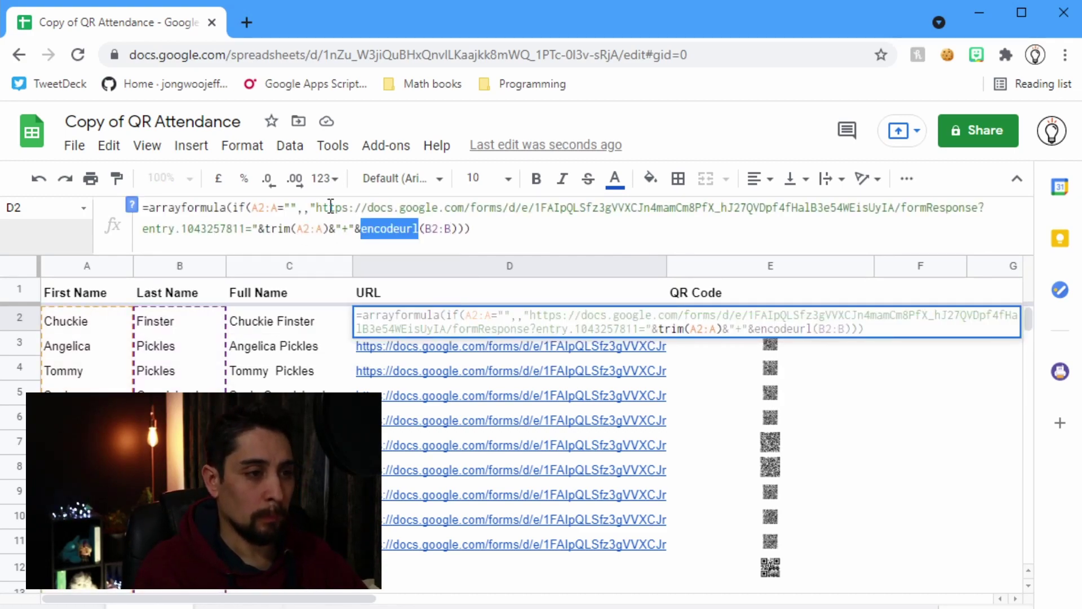
key(BackSpace)
key(Return)
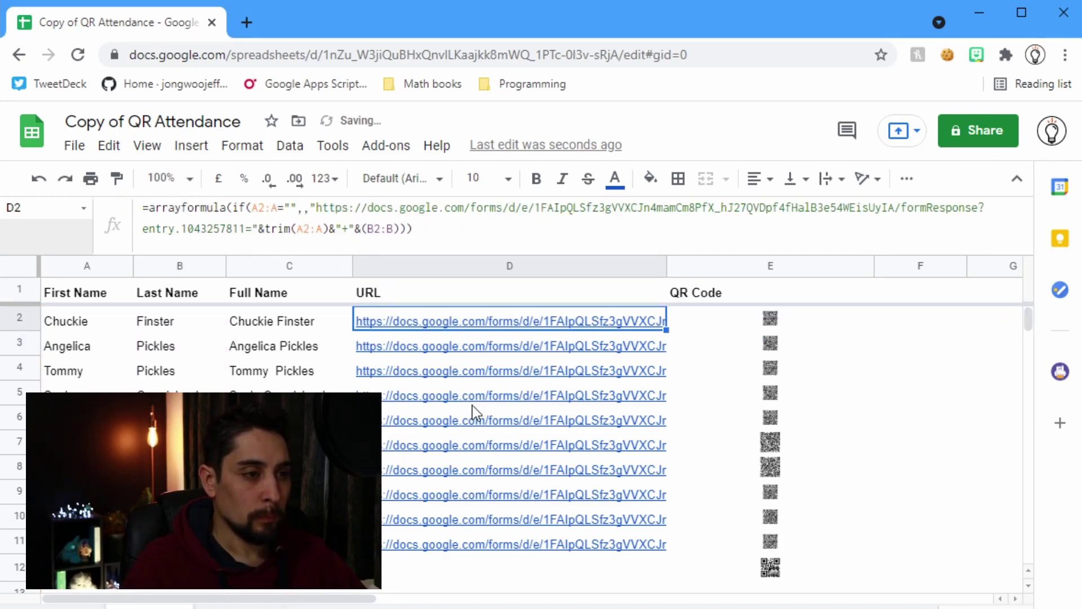
Step: In the D2 array formula, wrap the last-name range B2:B in TRIM as well
click(476, 372)
click(952, 208)
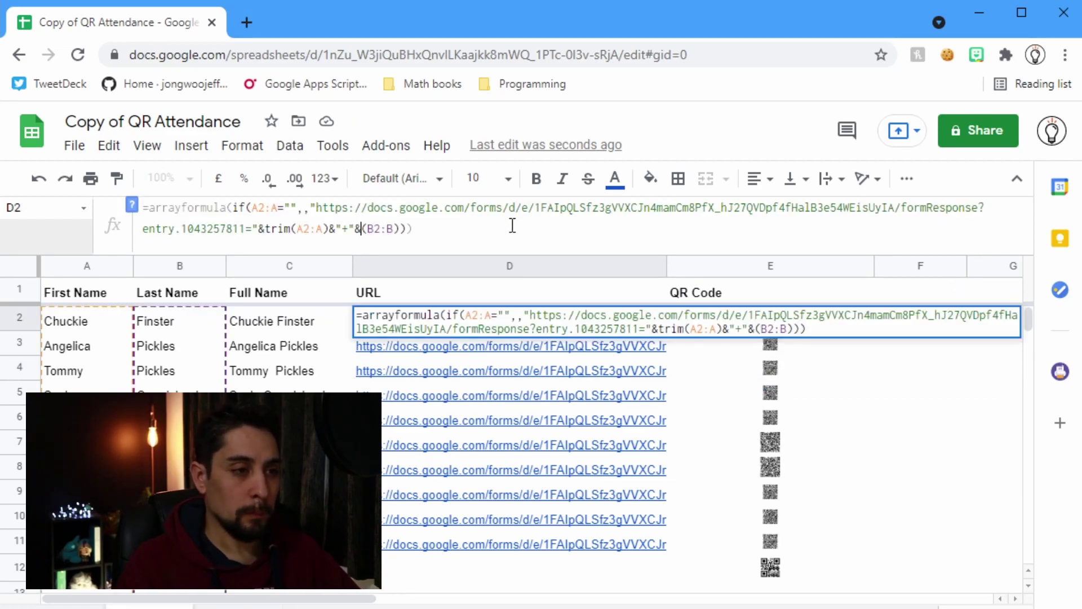
text(trim)
key(Tab)
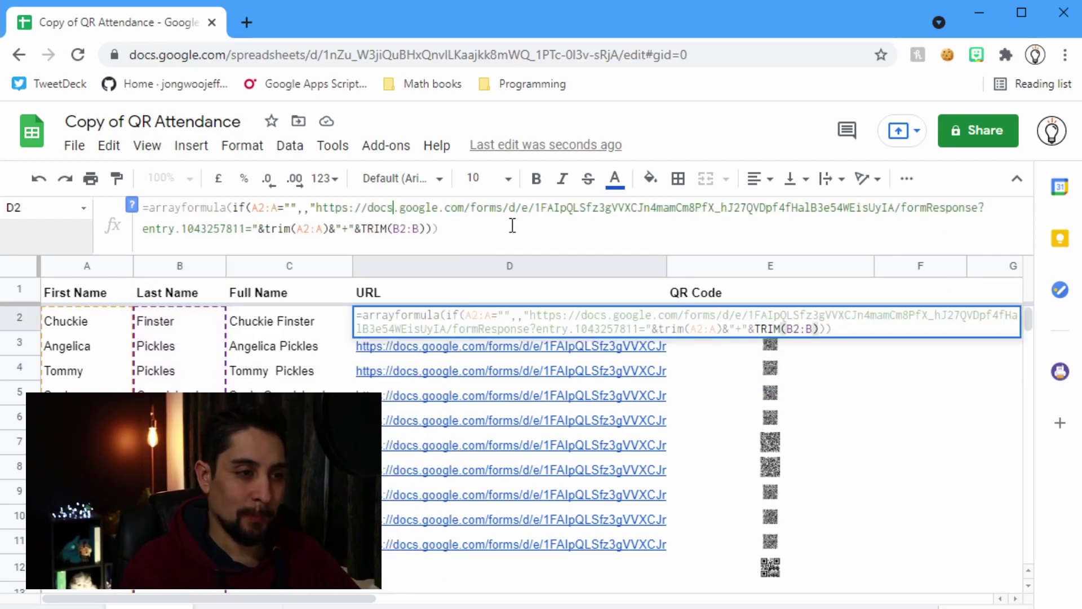
key(Return)
Step: Compare the first name in A4 with the name part at the end of the link in D4
drag(428, 313, 429, 293)
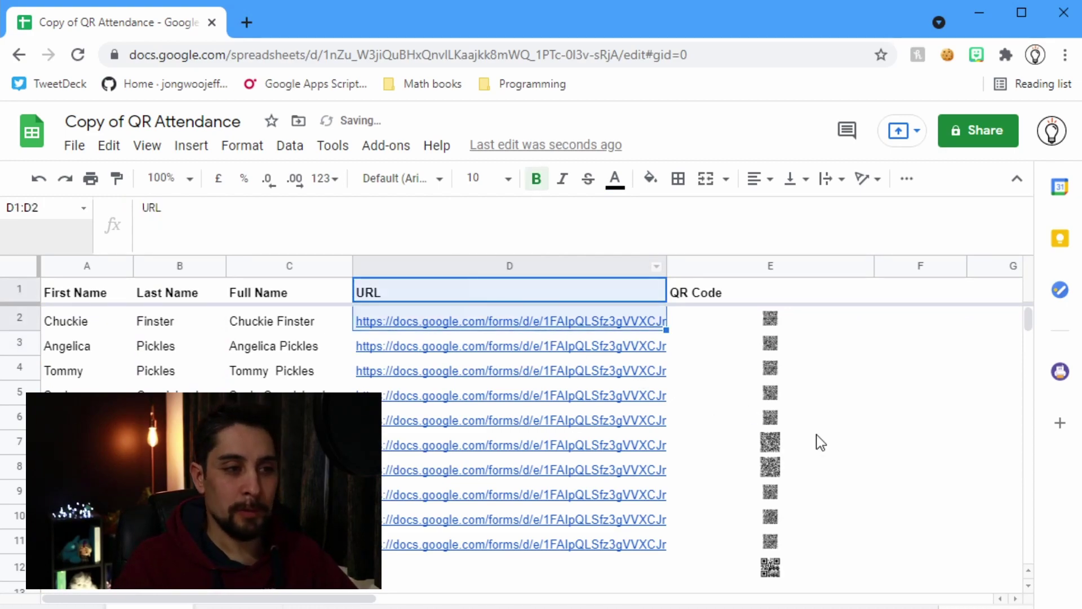
click(569, 324)
click(79, 375)
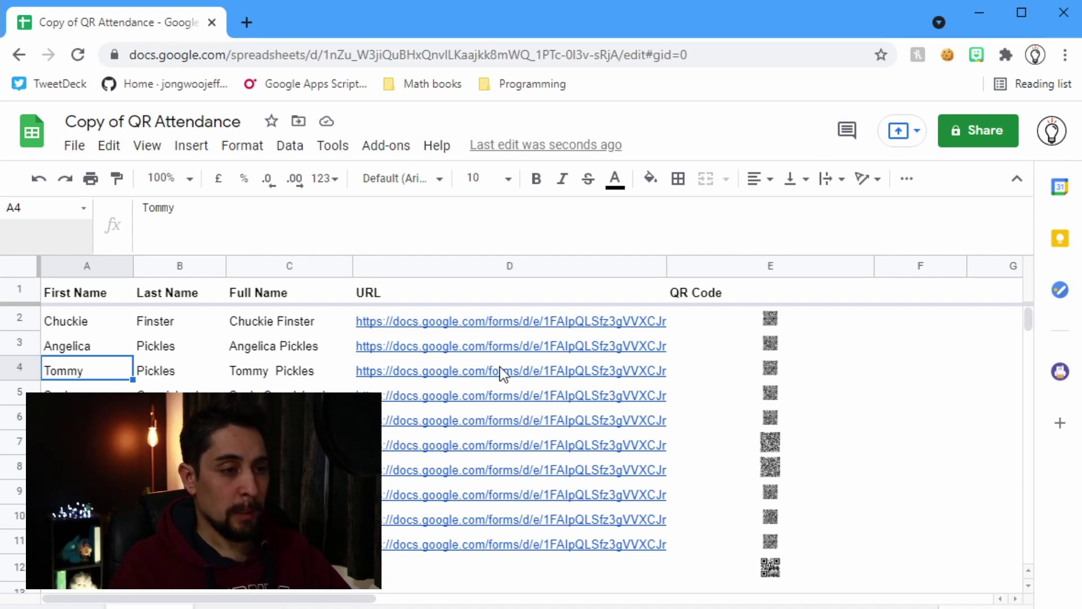
click(605, 371)
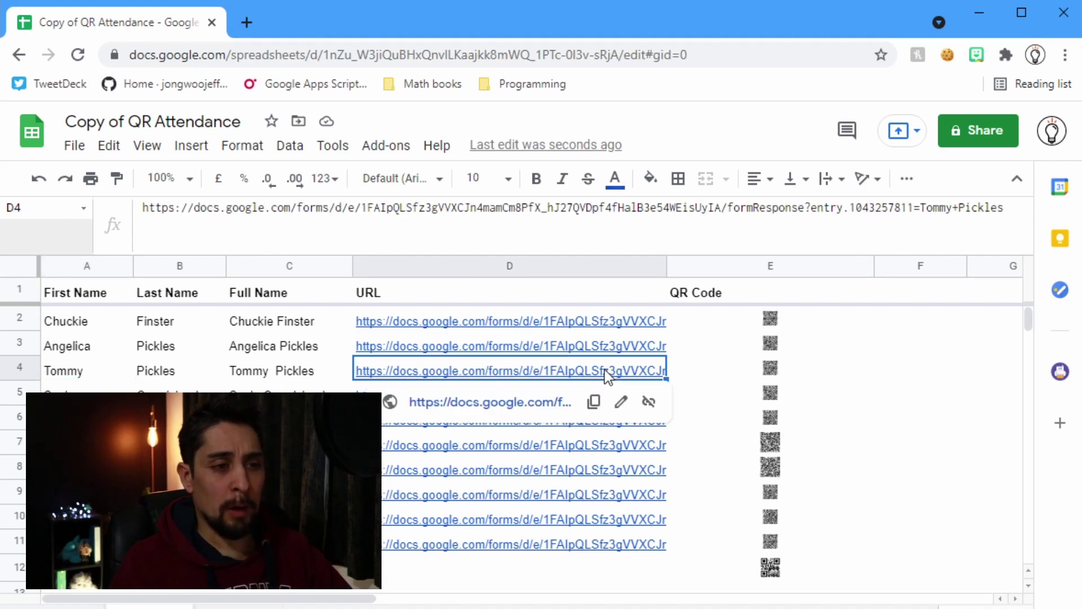
click(62, 374)
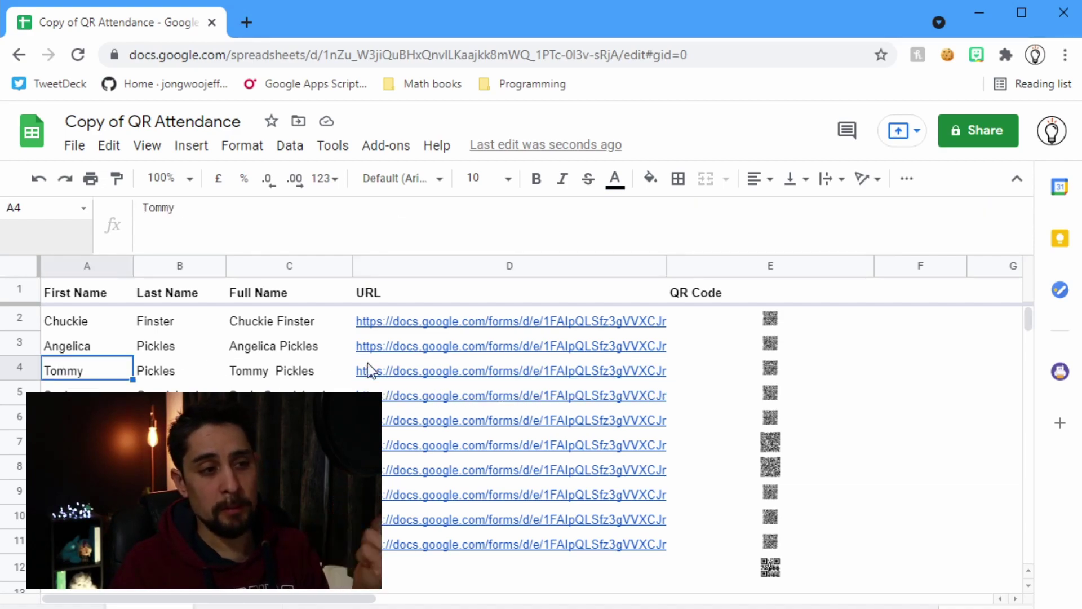
click(415, 377)
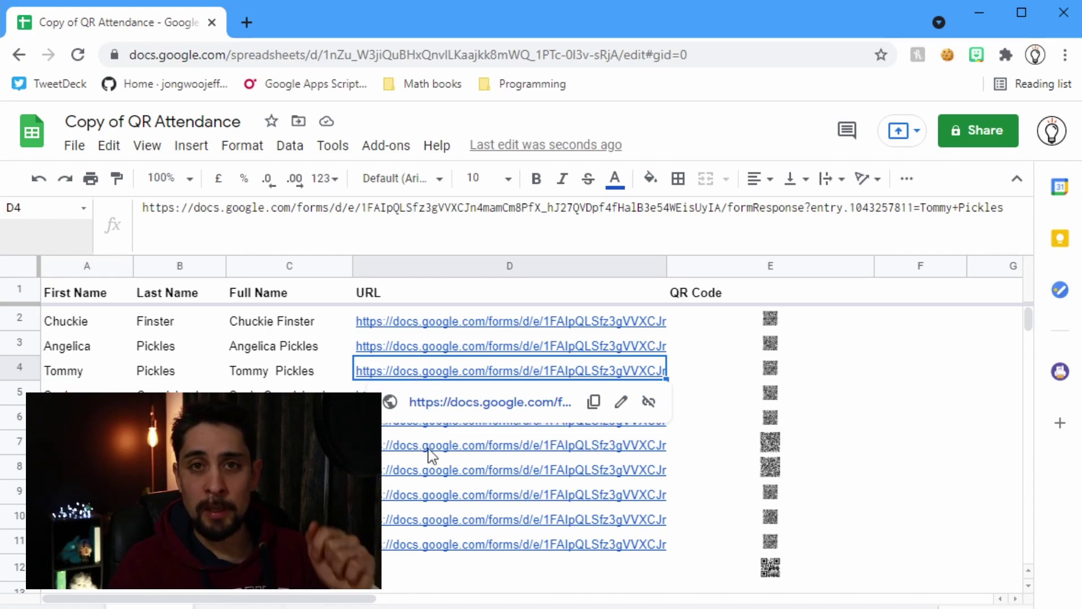
Step: Examine the D2 array formula, focusing on the IF part that leaves rows with an empty A2:A blank
click(473, 320)
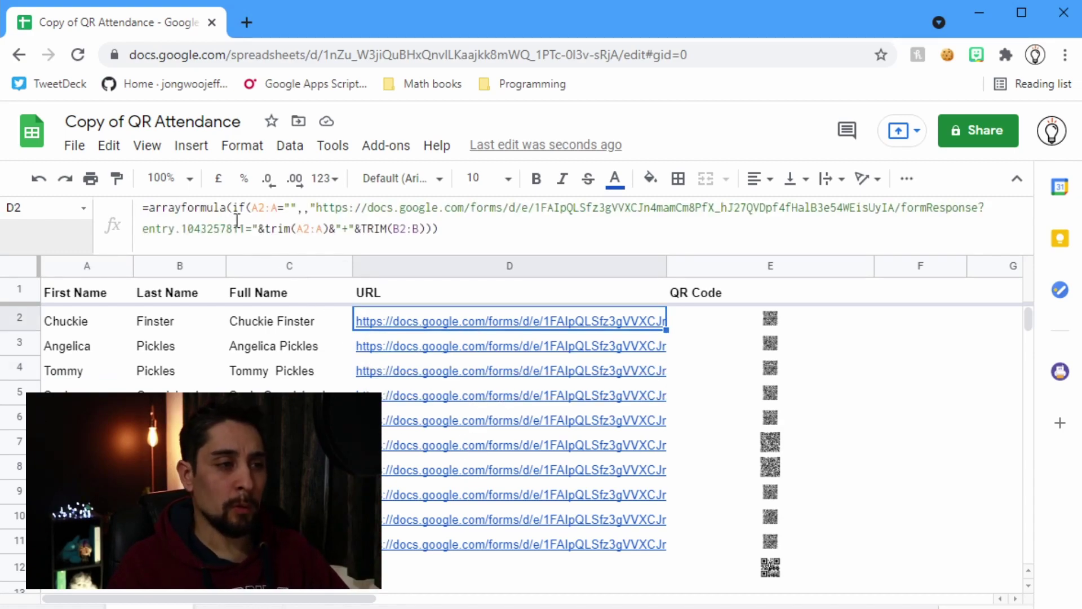
click(158, 217)
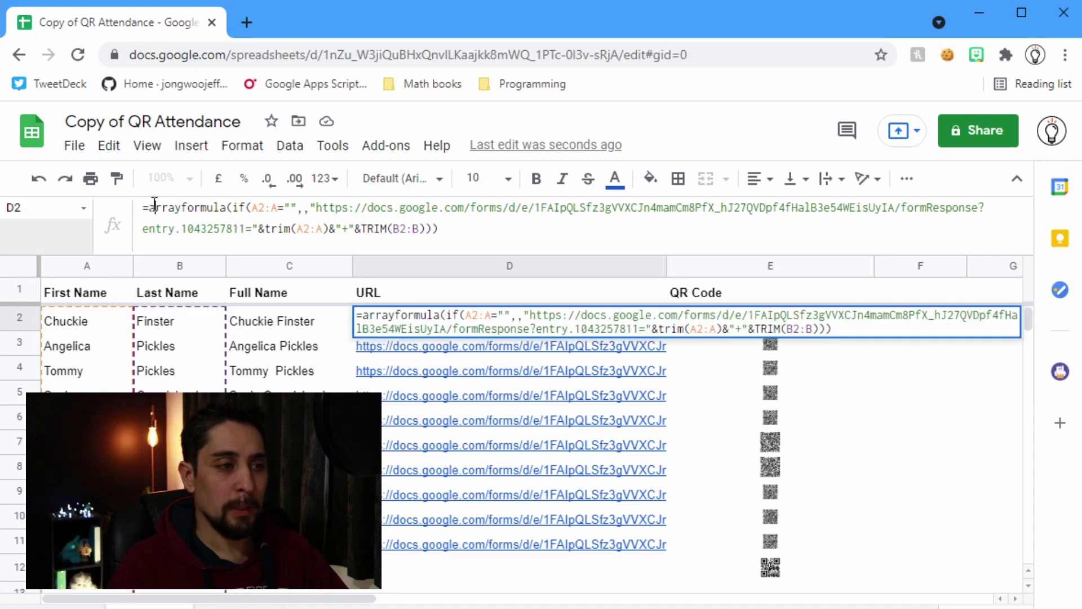
double_click(169, 208)
click(234, 206)
drag(234, 205, 240, 203)
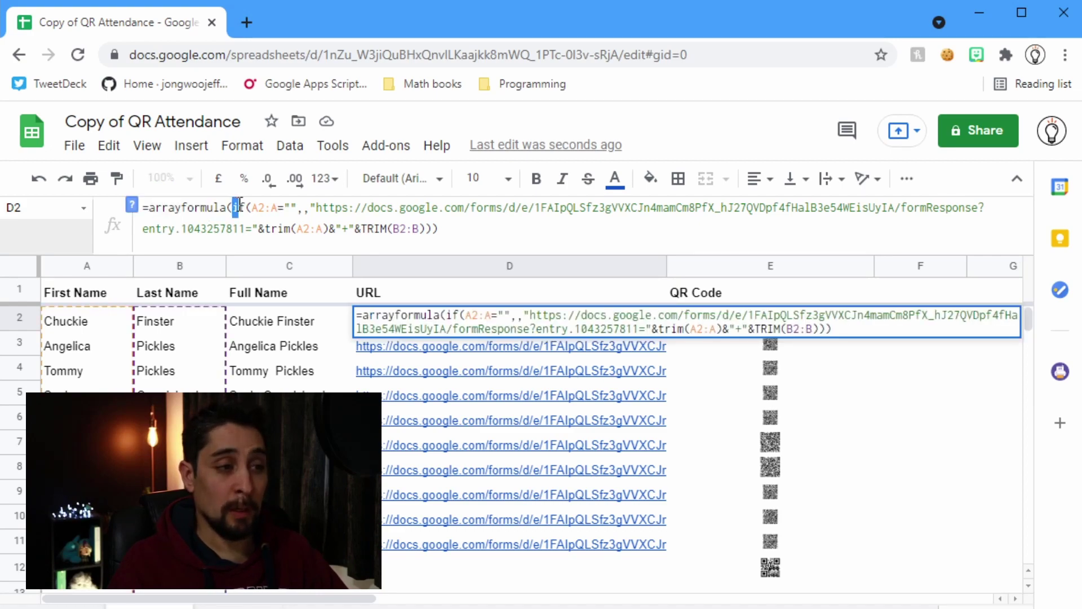
drag(311, 209, 310, 207)
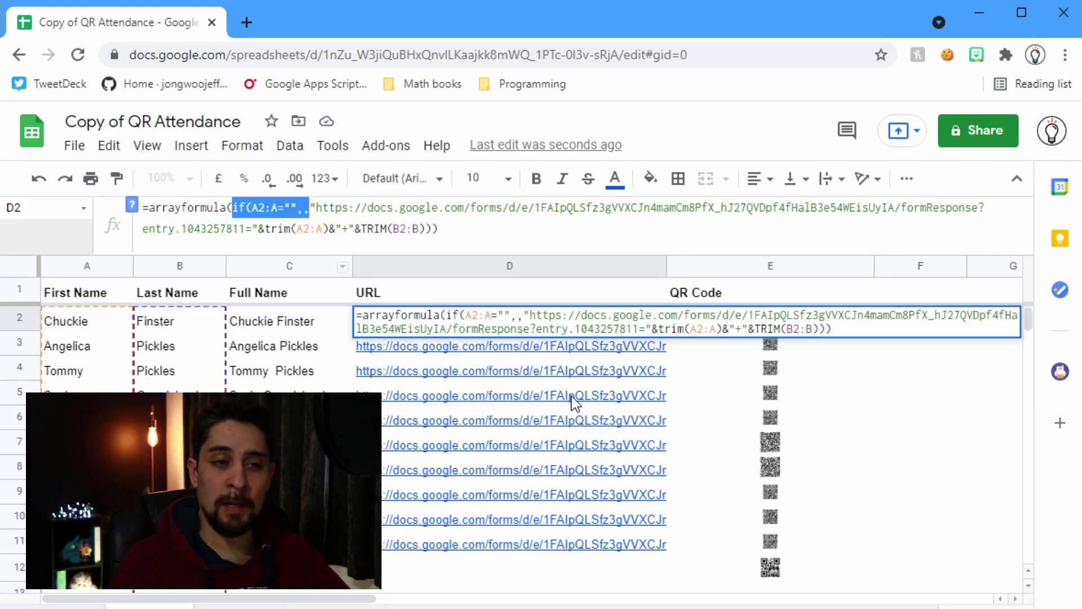
key(Escape)
Step: Delete the leftover QR code formula in E12, below the last attendee
mouse_move(417, 475)
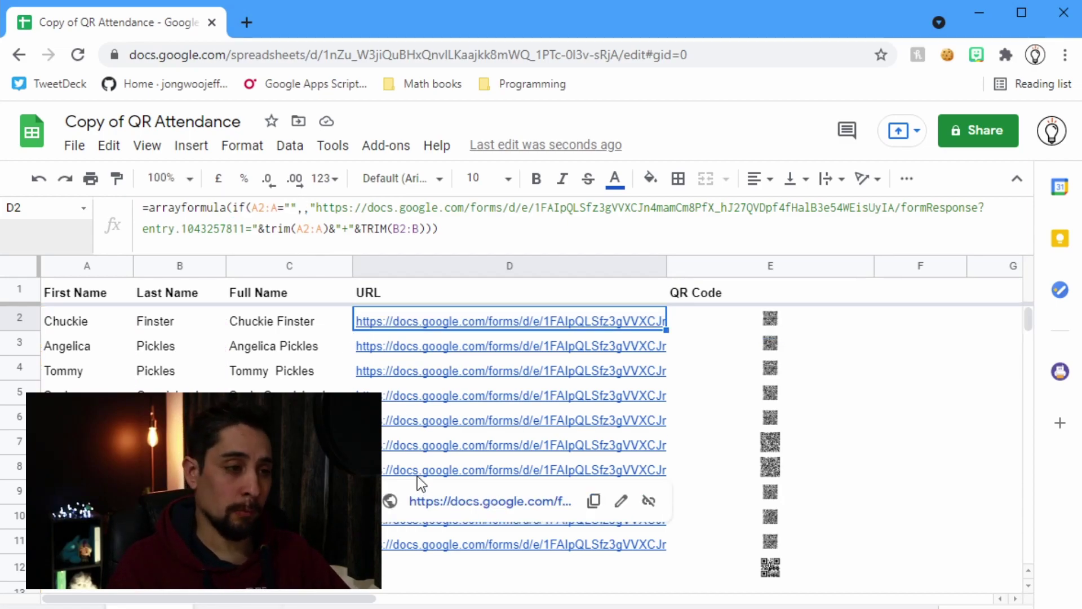
mouse_move(442, 433)
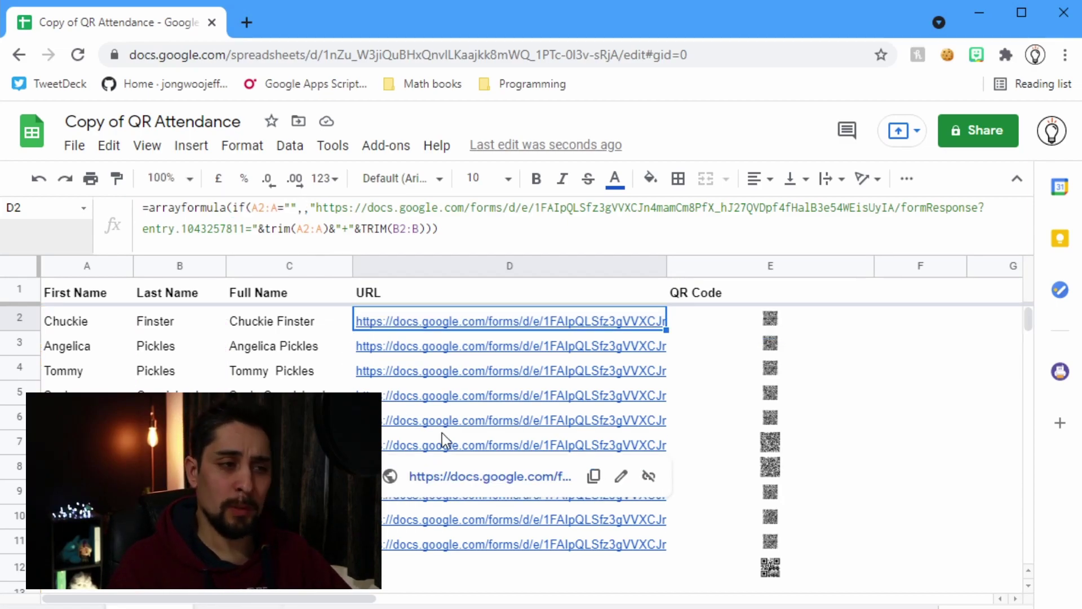
click(786, 570)
key(Delete)
Step: Wrap the IMAGE formula in E2 with arrayformula(if(D2:D="",, so rows without a URL stay blank
click(758, 314)
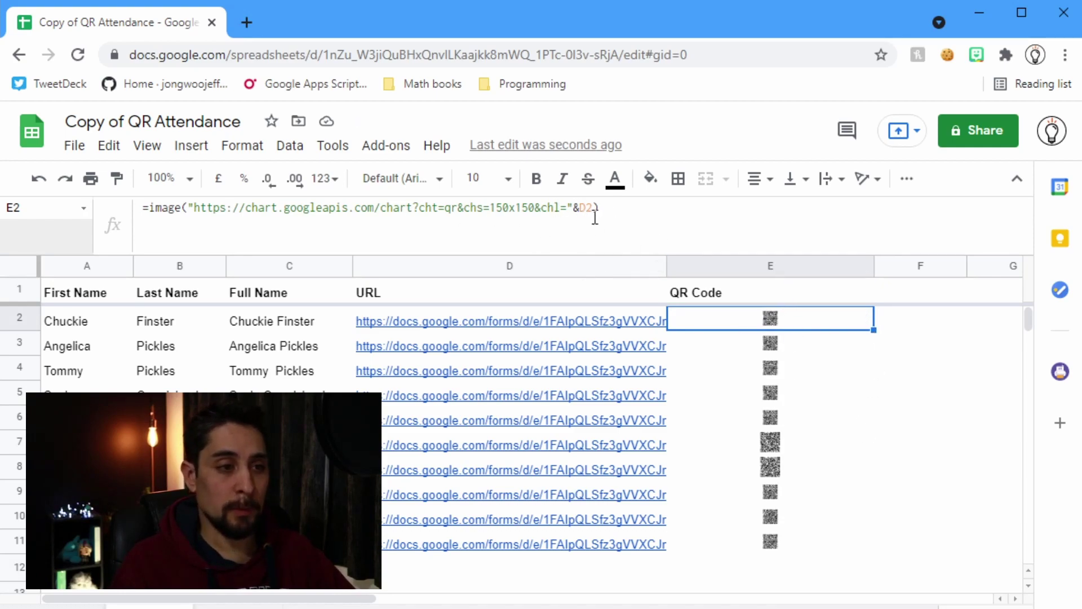
click(148, 207)
text(arrayformul)
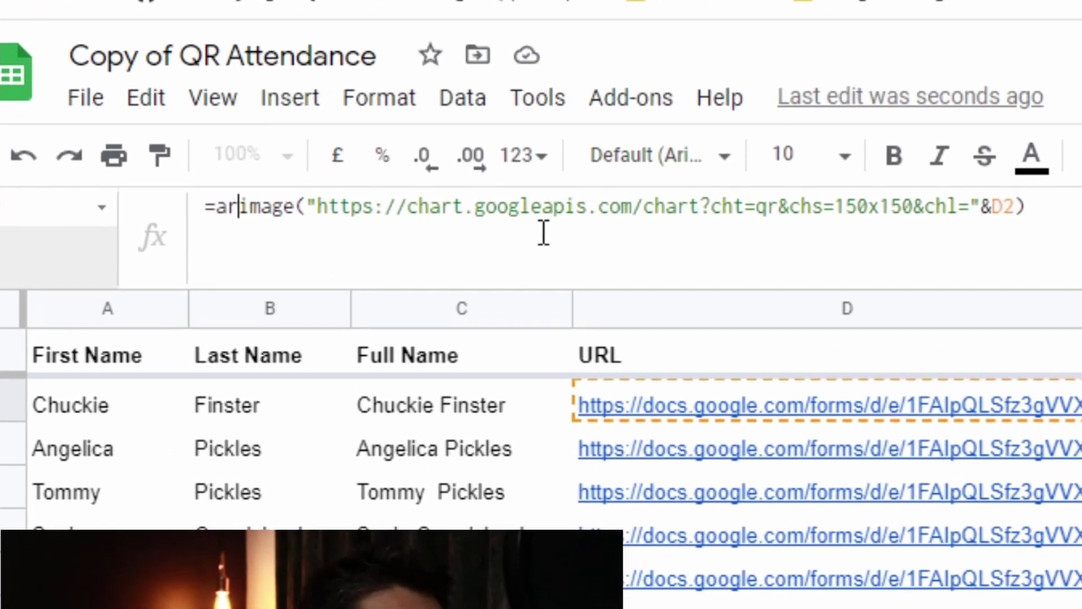
text(a()
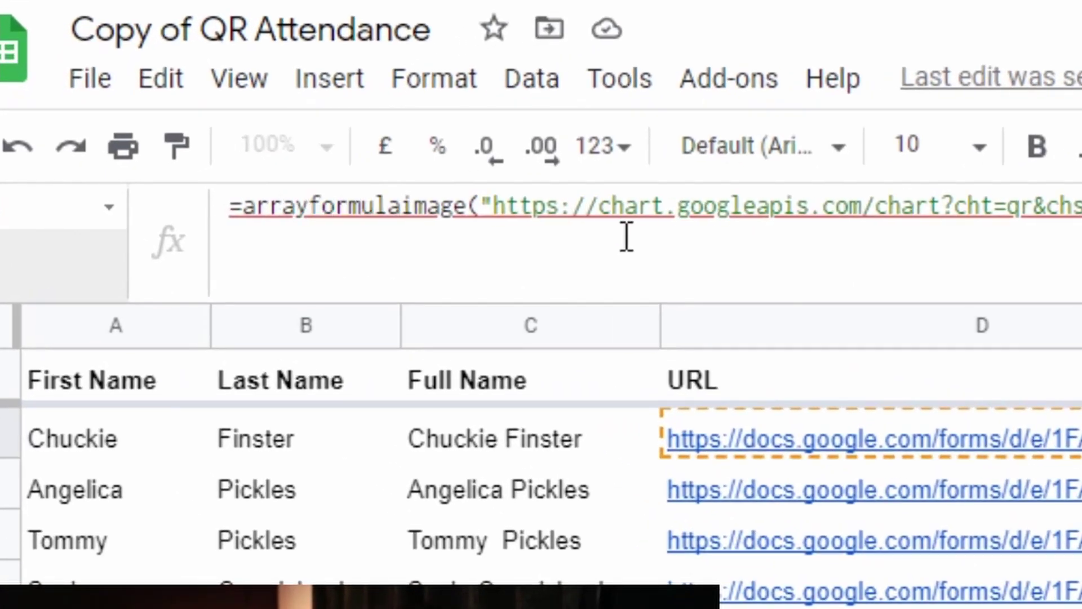
text(if()
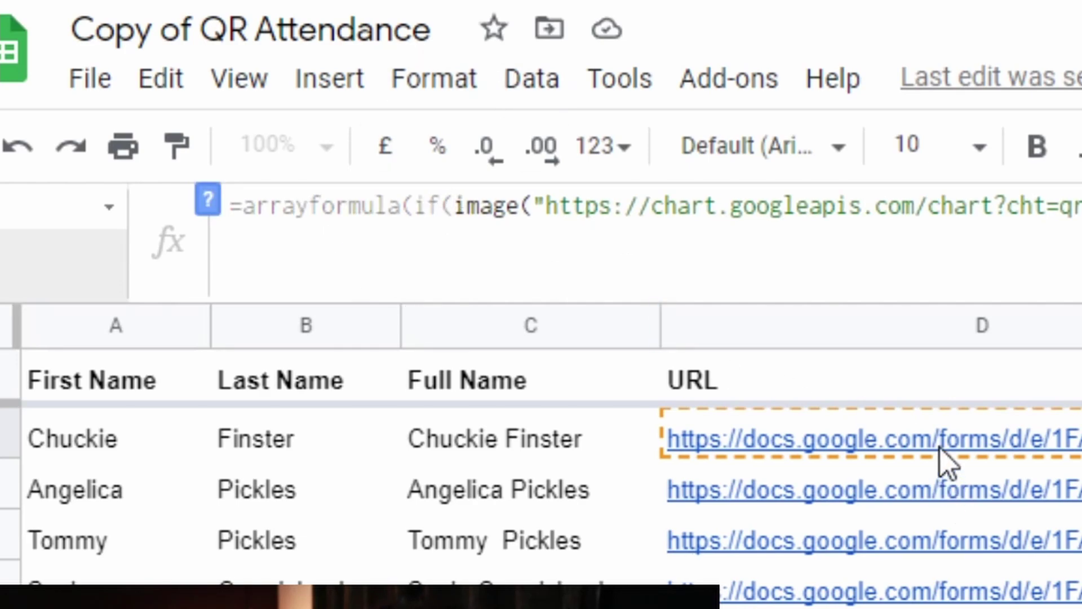
click(947, 462)
text(:D="",,)
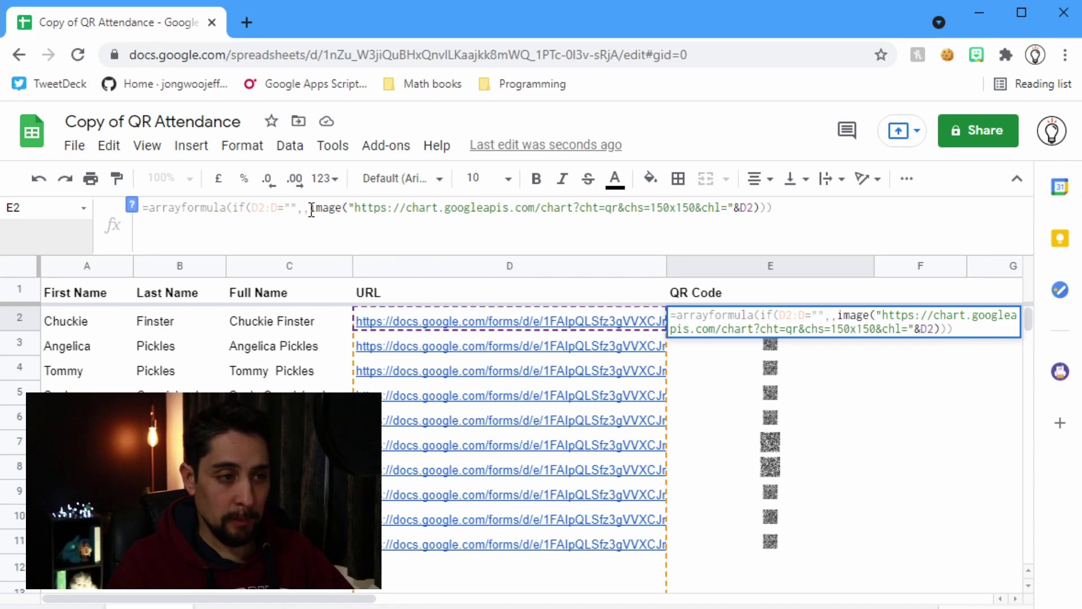
Step: Extend the D2 reference inside E2's IMAGE function to D2:D and commit the formula
drag(312, 210, 746, 209)
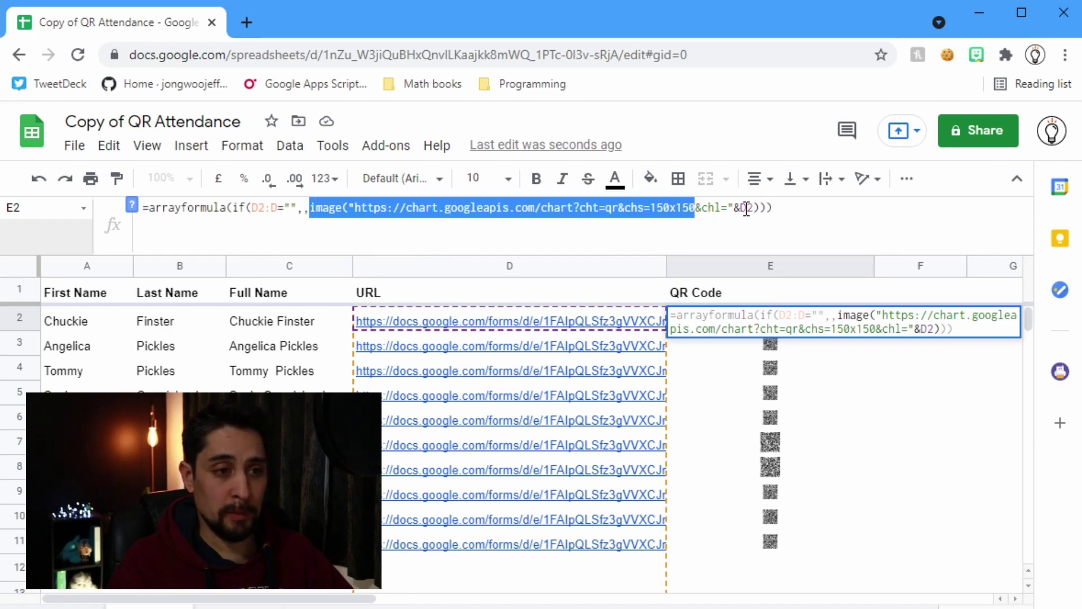
click(757, 208)
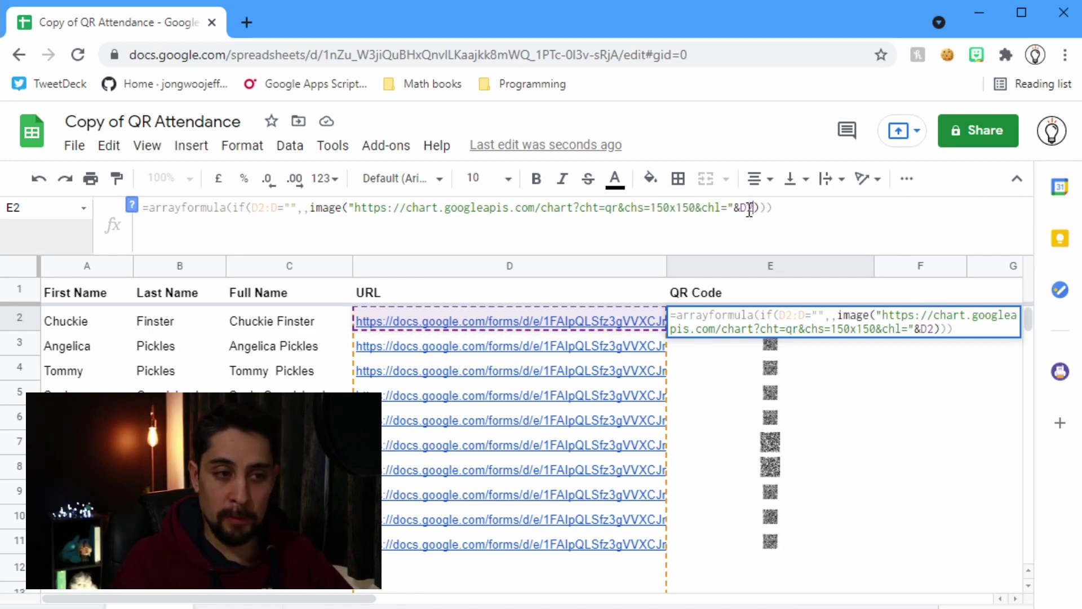
text(:D)
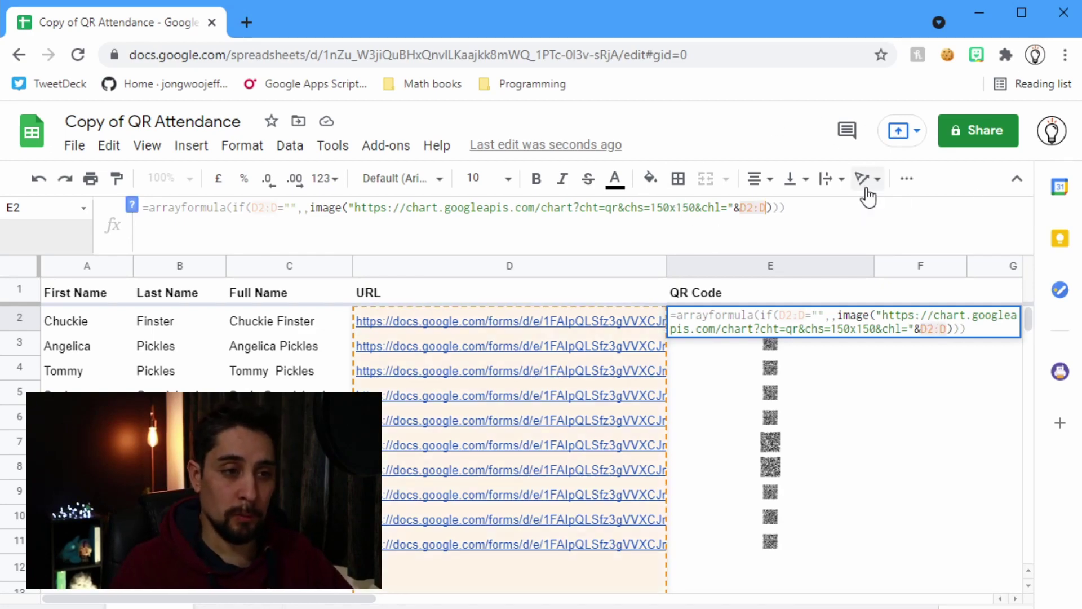
key(Return)
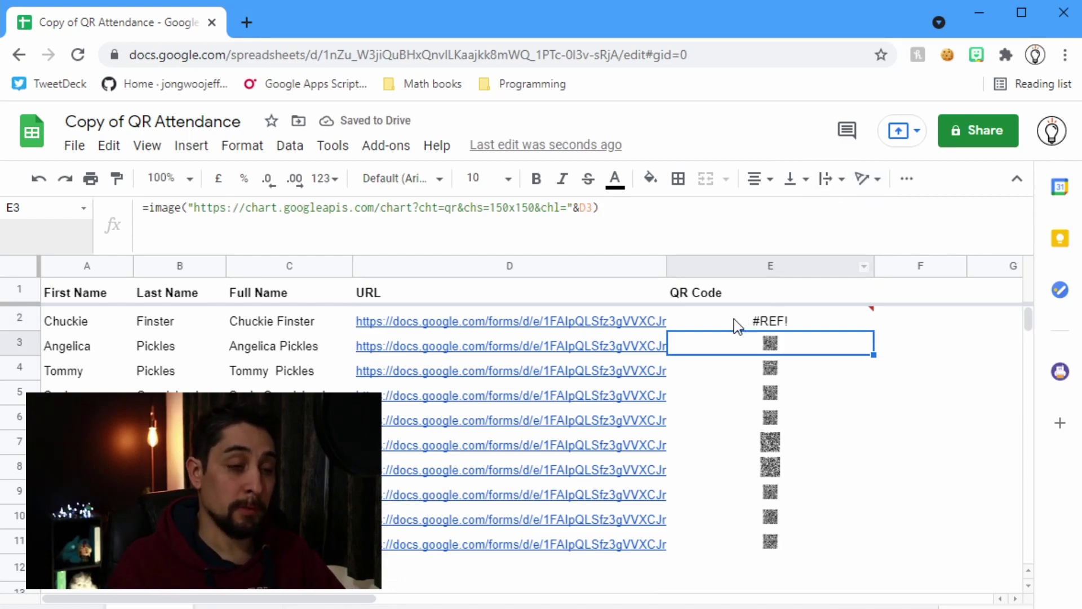
Step: Delete the old QR code formulas in E3:E11 so the E2 array formula can expand
mouse_move(762, 314)
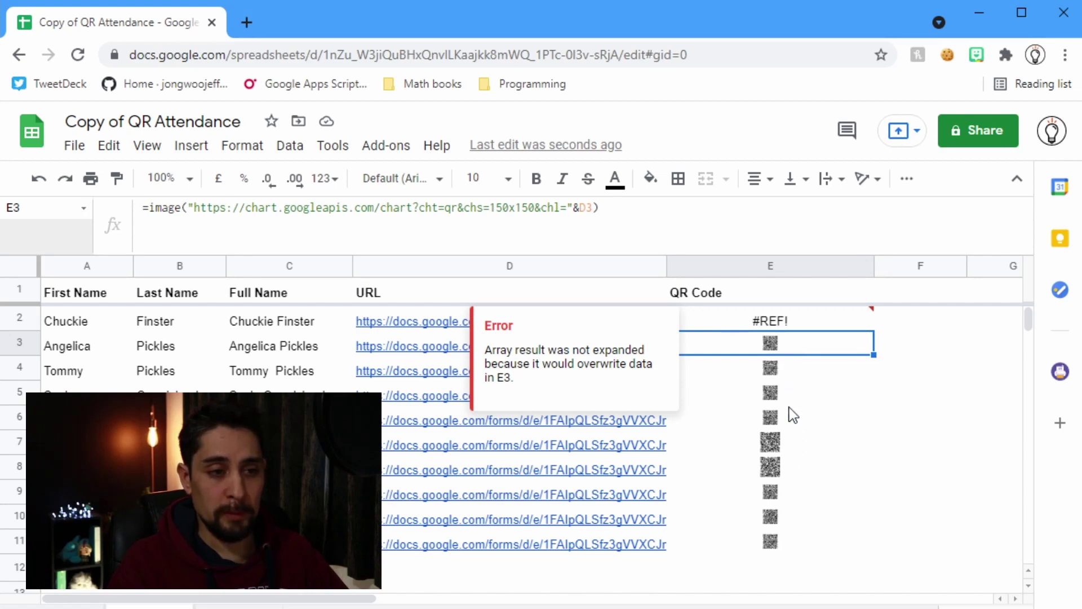
shift+click(804, 544)
key(Delete)
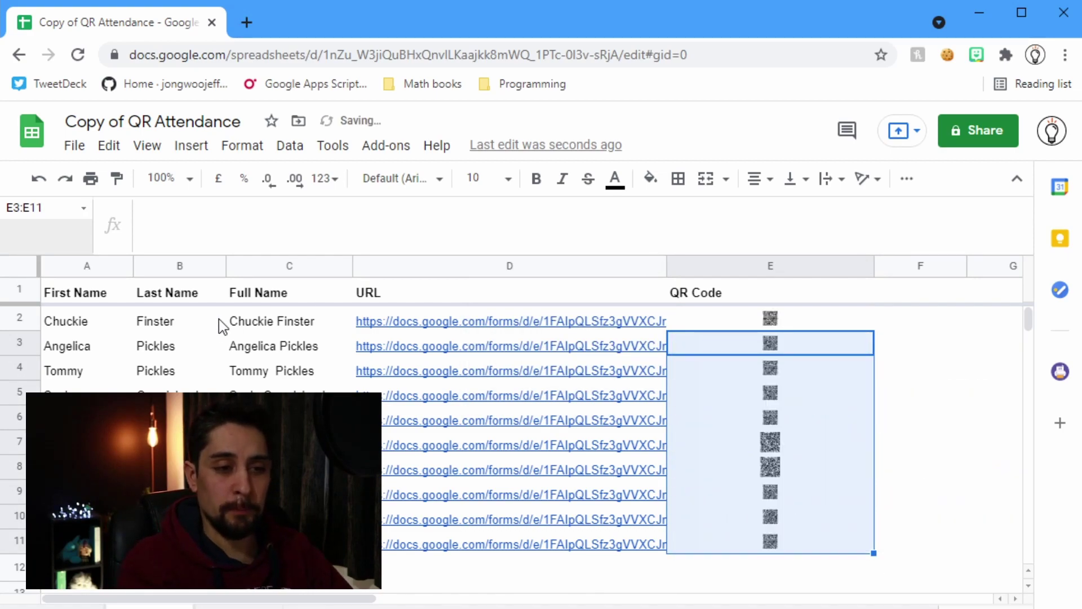
Step: Examine the cells below E2 in the QR Code column to check whether they hold formulas of their own
key(Down)
key(Down)
key(Down)
key(Down)
key(Down)
key(Down)
key(Down)
key(Down)
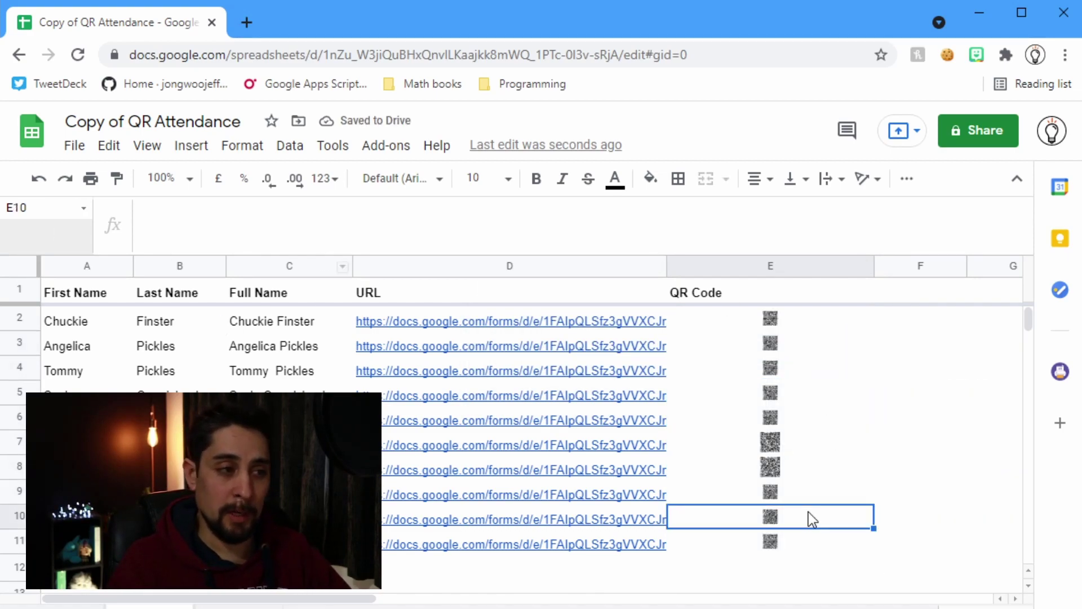
click(803, 469)
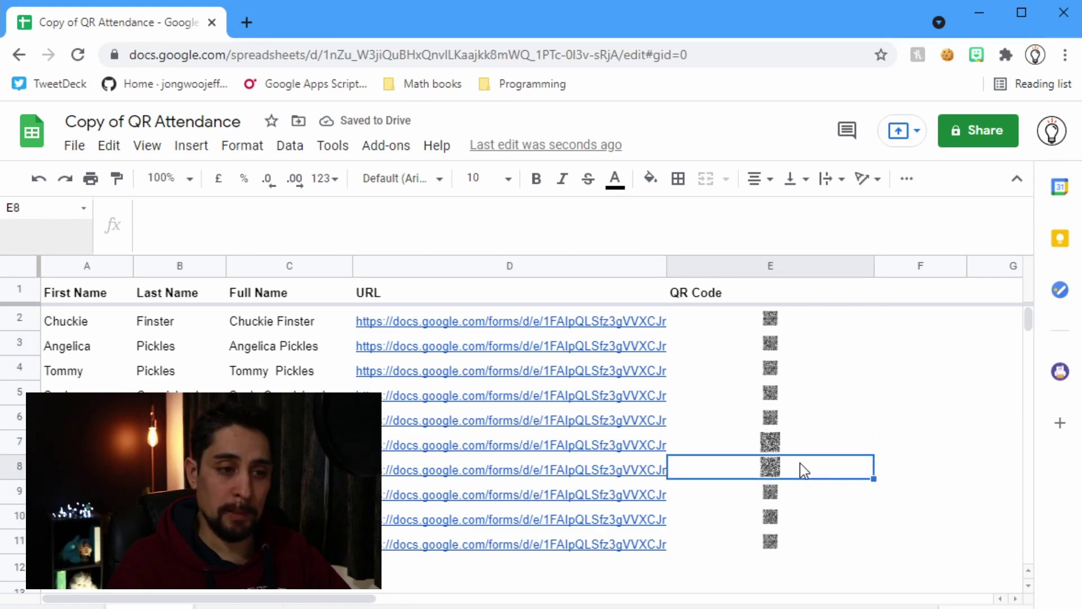
click(791, 404)
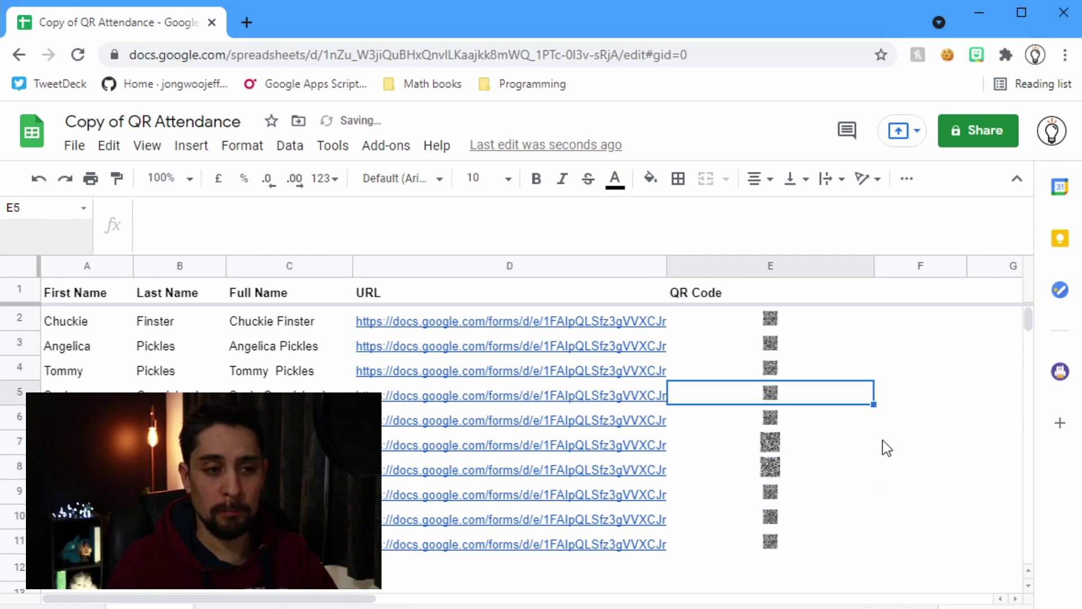
click(802, 489)
click(800, 454)
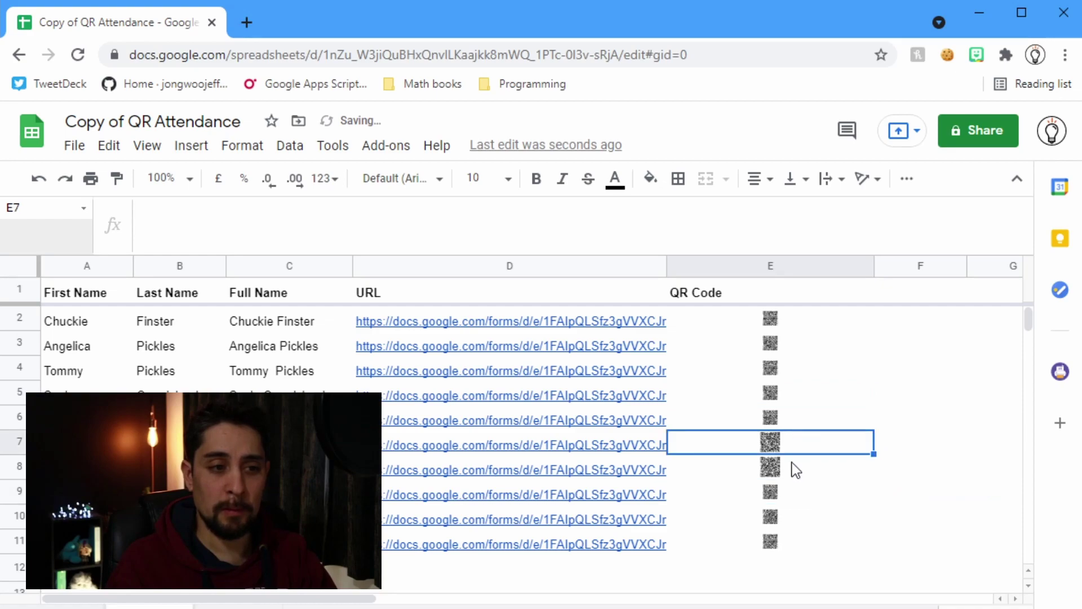
click(810, 365)
click(812, 392)
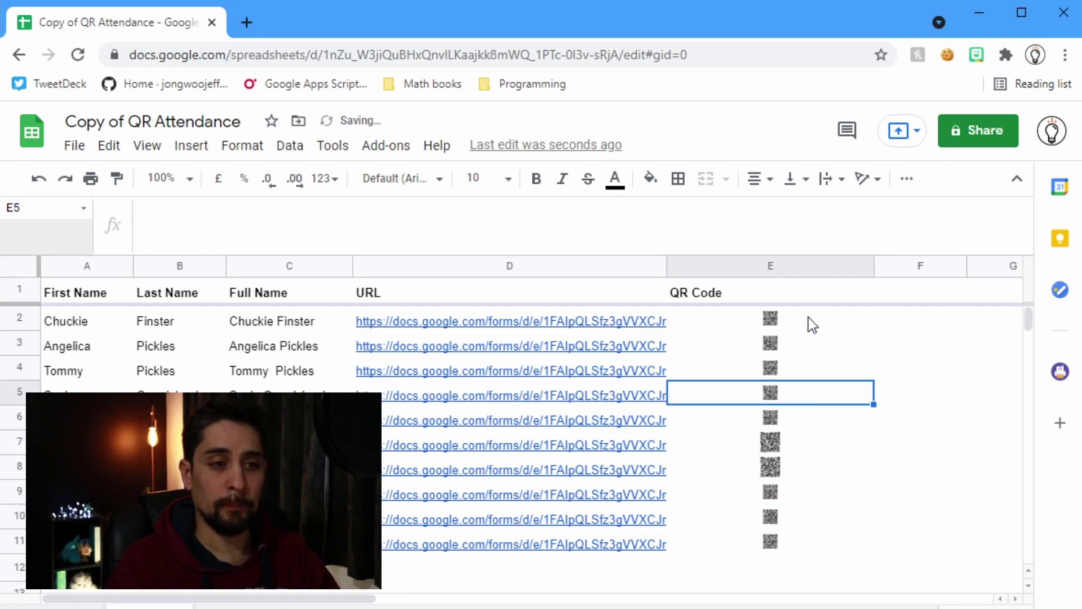
Step: Clear E2's array formula to see its effect on the QR Code column, and undo the deletion
click(800, 343)
key(Up)
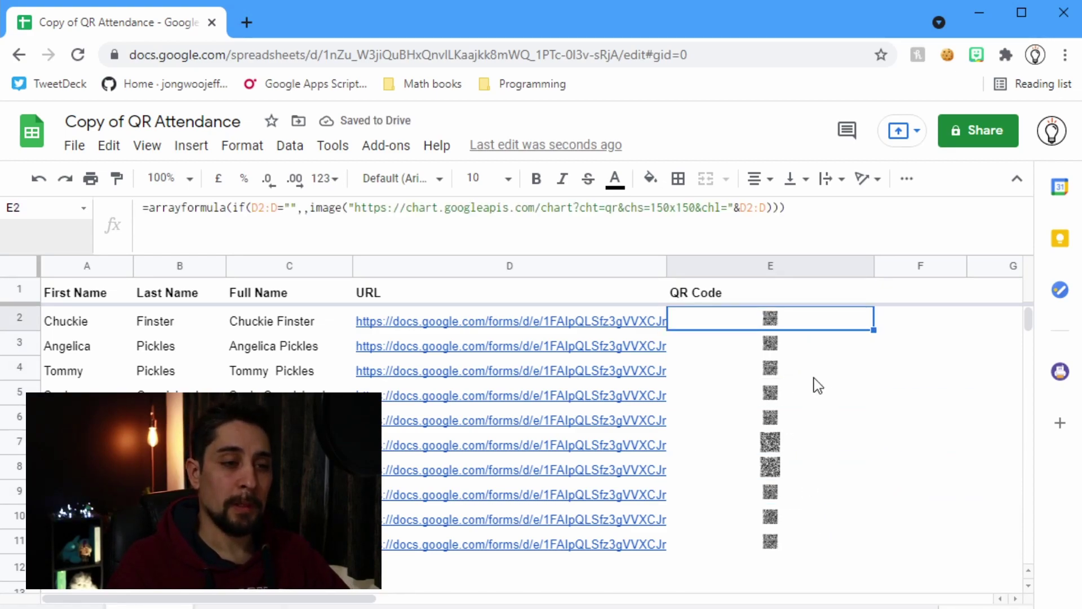
key(Delete)
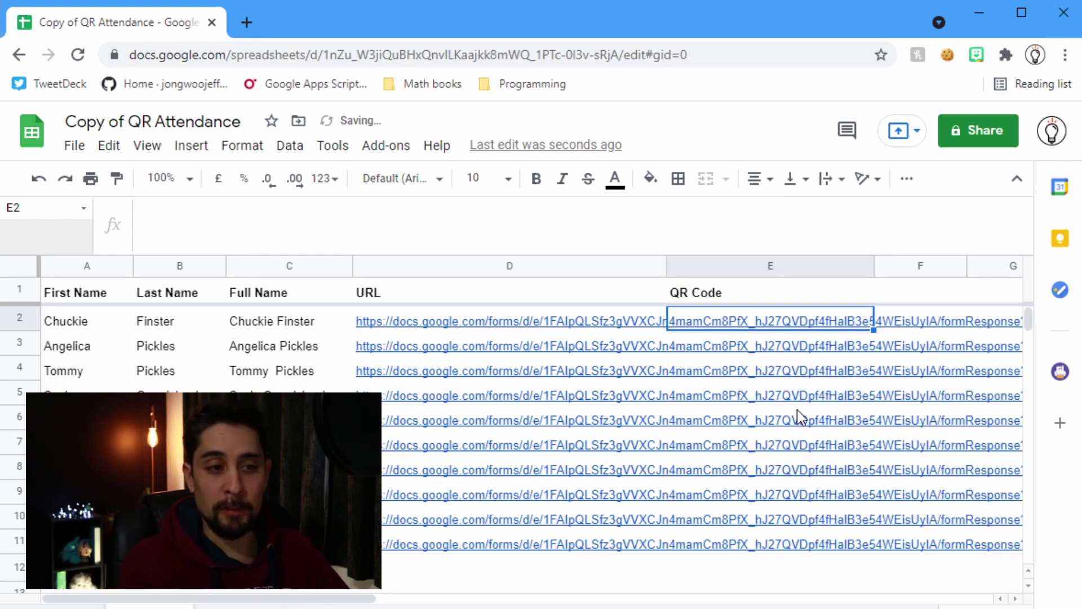
key(ctrl+z)
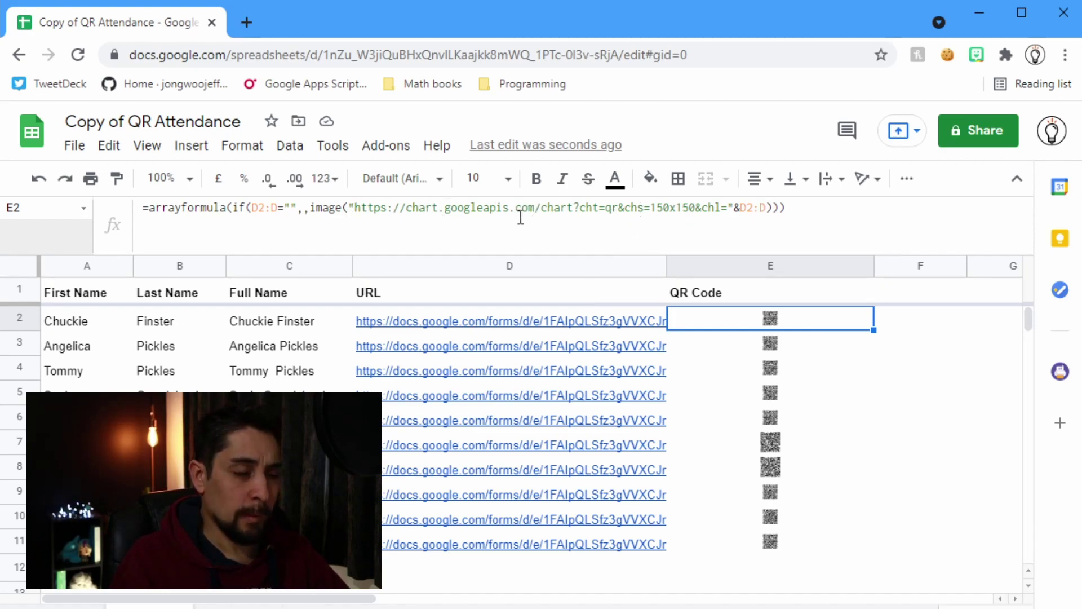
Step: Replace the equals sign after chs in E2's chart URL with a question mark and commit the formula
click(694, 210)
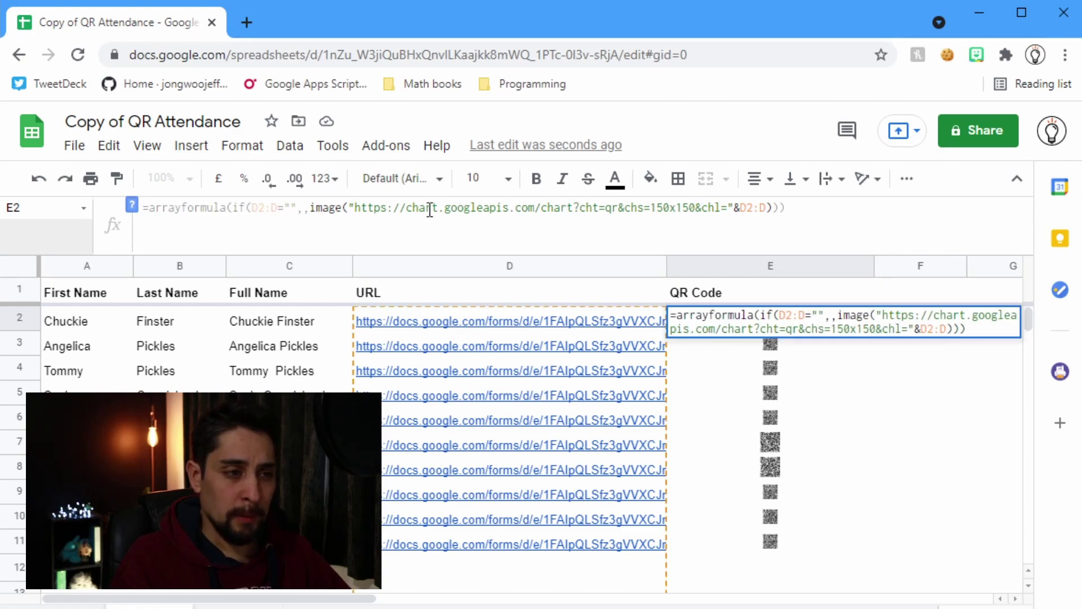
click(645, 209)
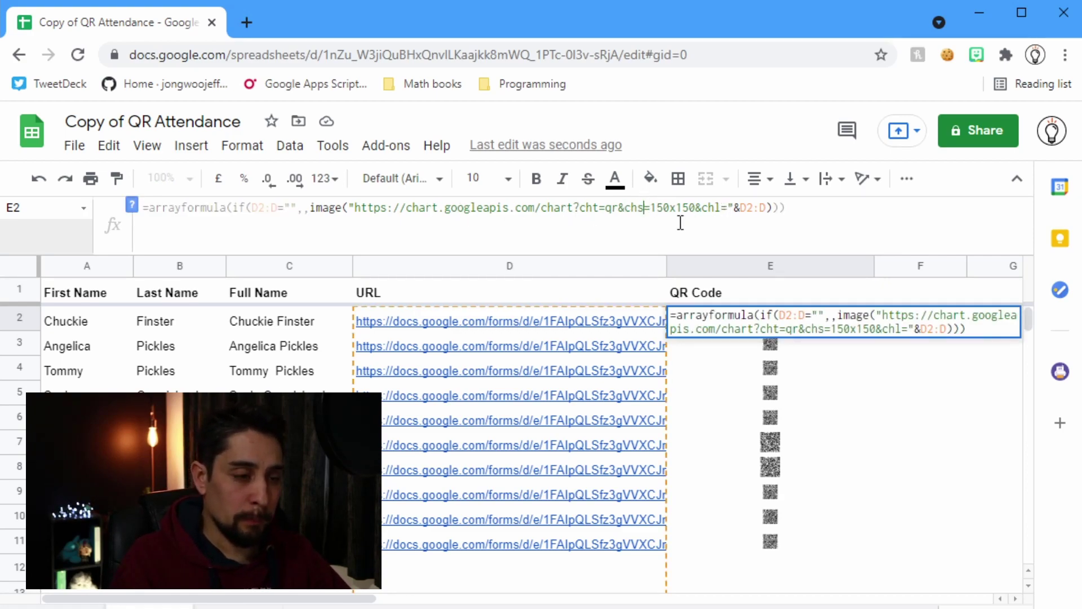
key(Delete)
text(?)
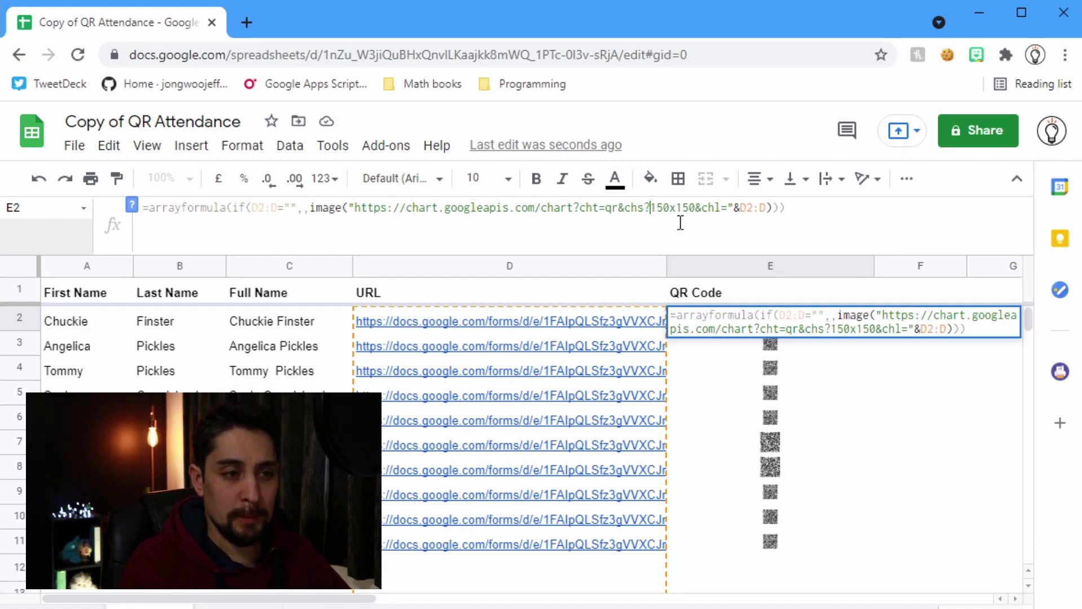
key(Return)
key(Up)
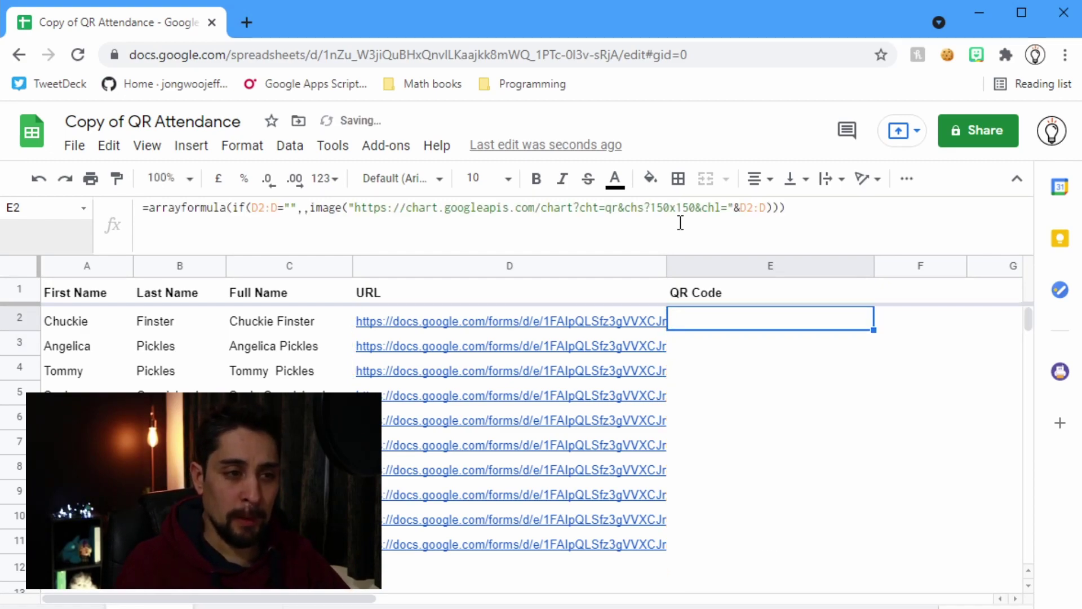
Step: Restore the equals sign after chs in E2's chart URL so it reads chs=150x150, and commit the formula
double_click(649, 207)
text(=)
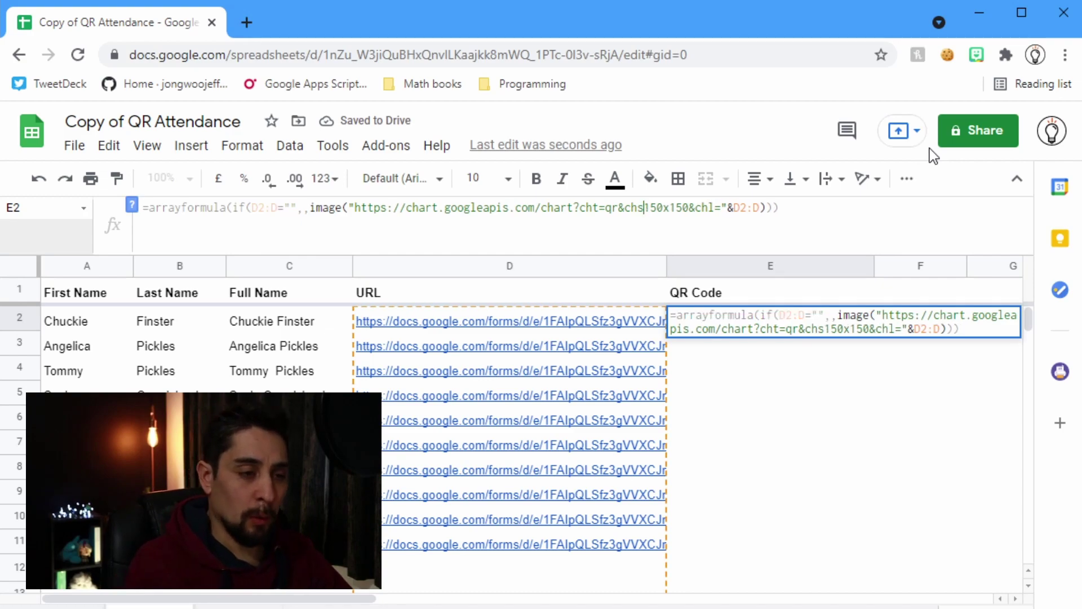
key(Return)
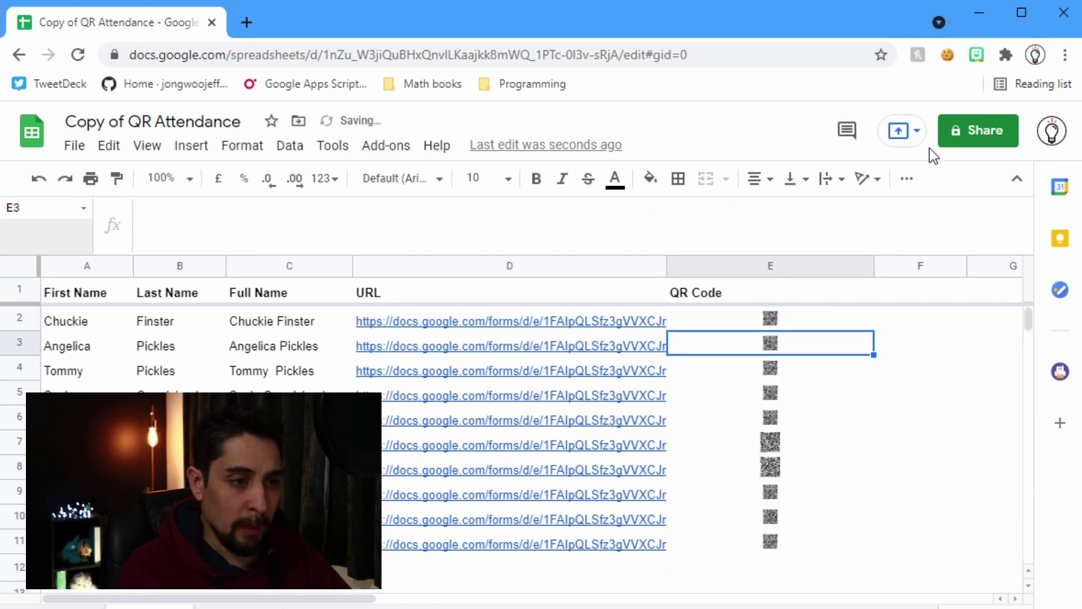
key(Up)
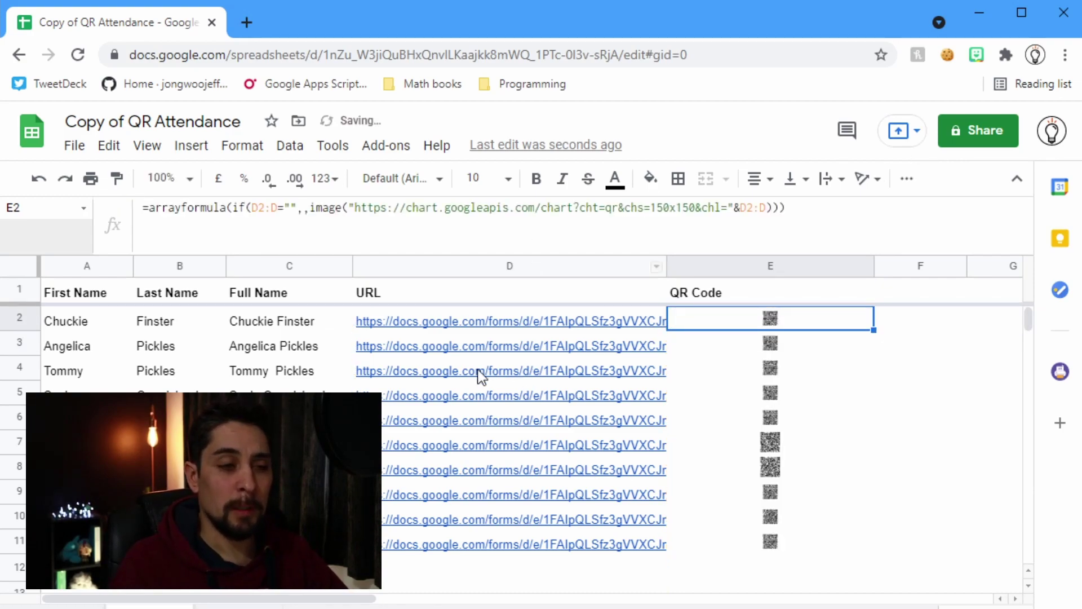
Step: Open the attendance link in D2 to test the form response, and choose to submit another response
click(536, 321)
click(547, 352)
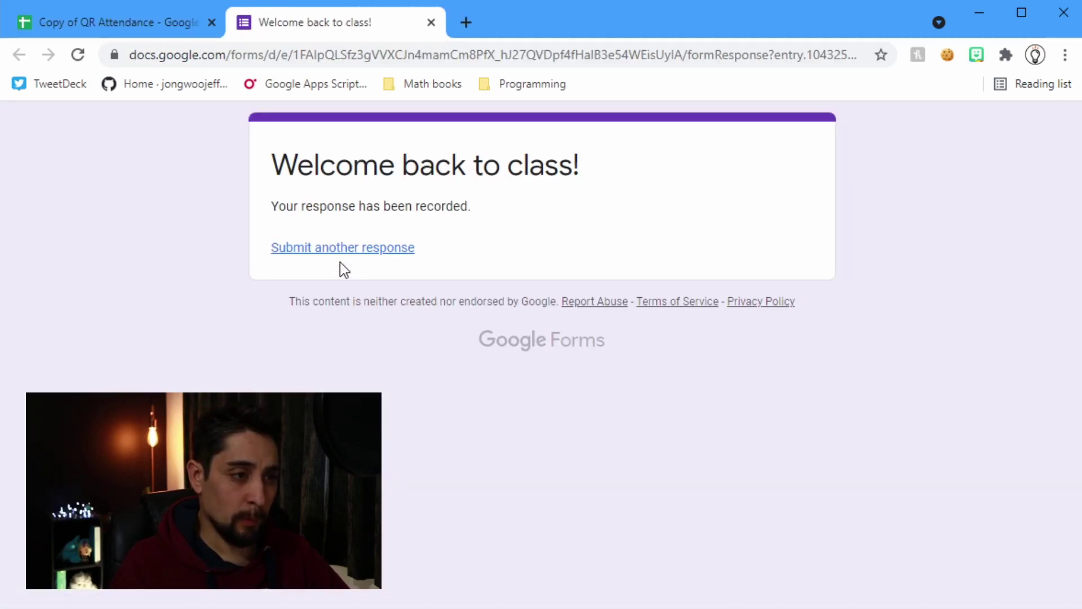
click(359, 255)
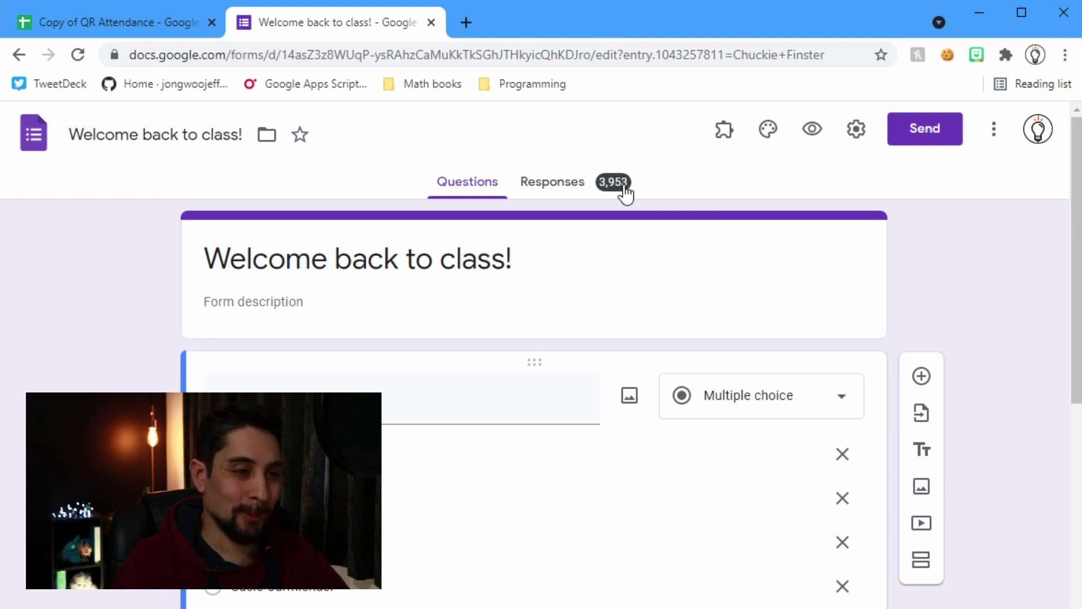
Step: Examine the answer options and general settings in the form editor, and close the settings without changes
scroll(627, 300, down, 7)
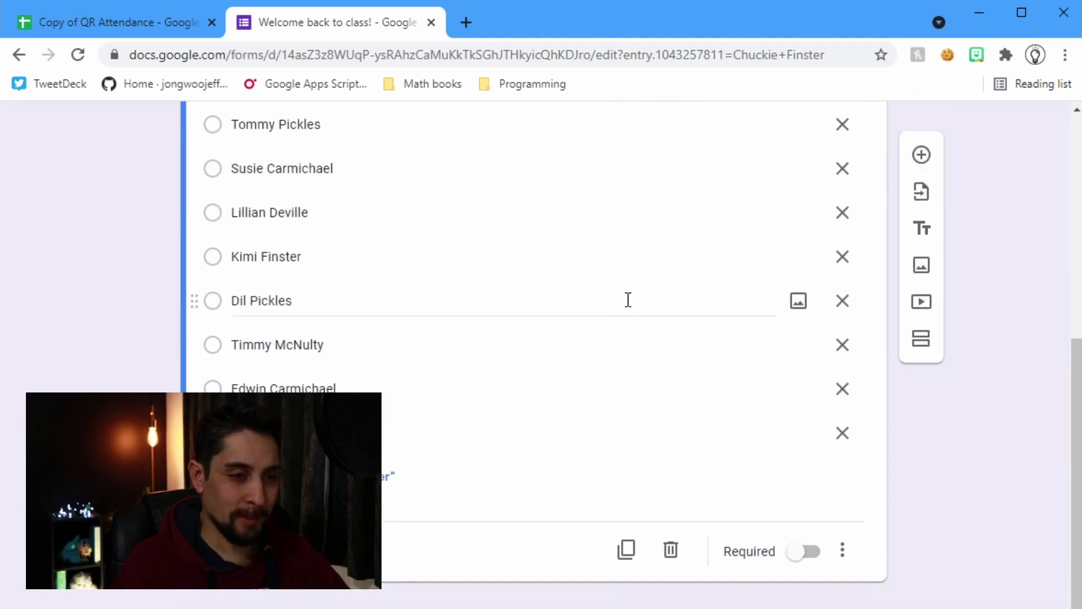
scroll(628, 299, up, 7)
click(856, 129)
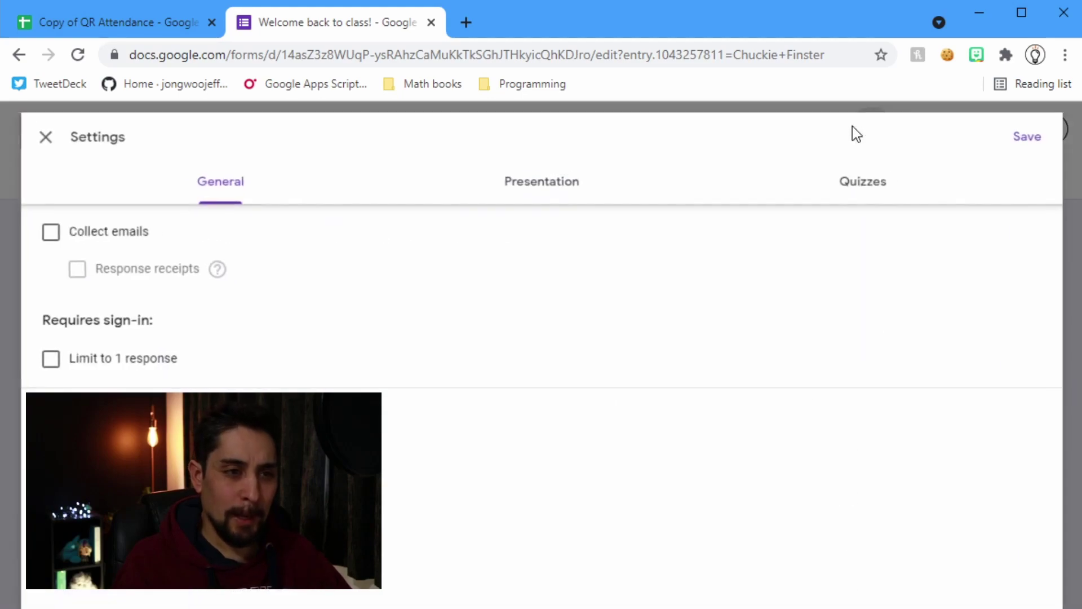
click(46, 137)
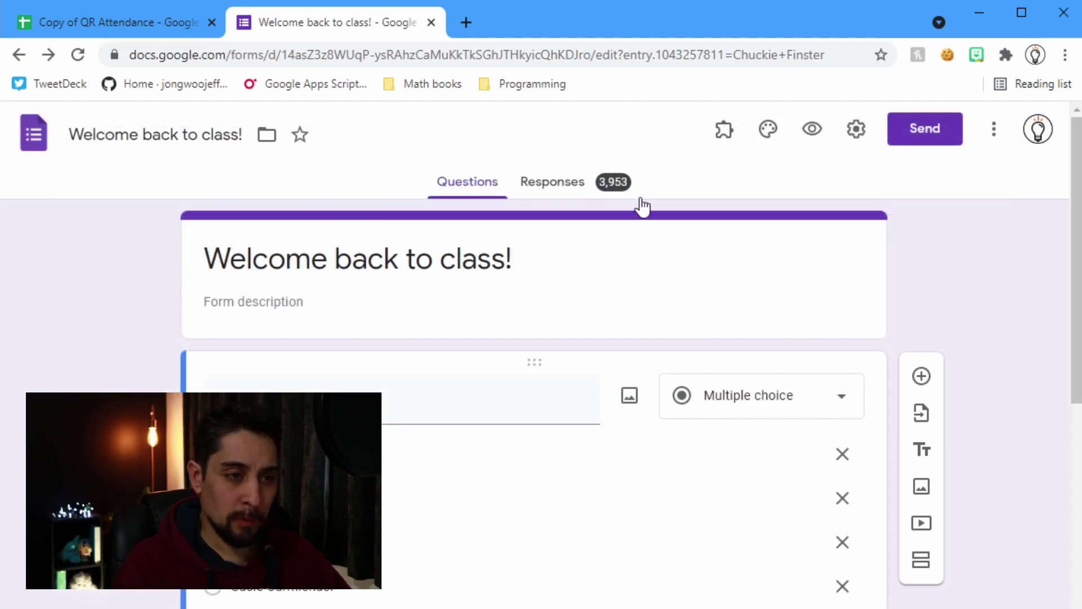
Step: Generate a pre-filled link for the form with the first student in the Name list selected, and copy it
click(994, 129)
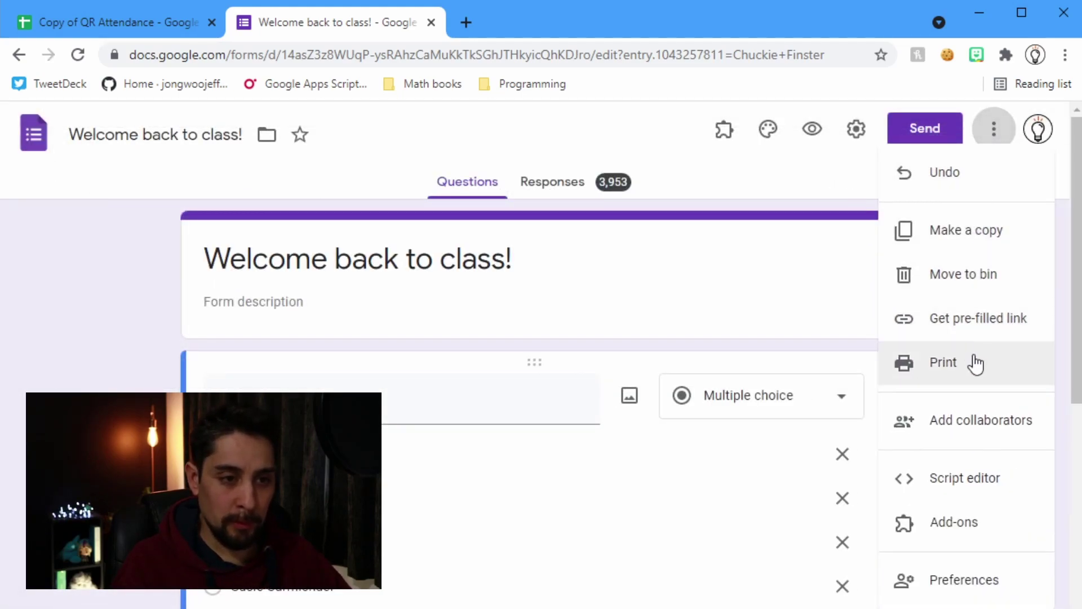
click(978, 333)
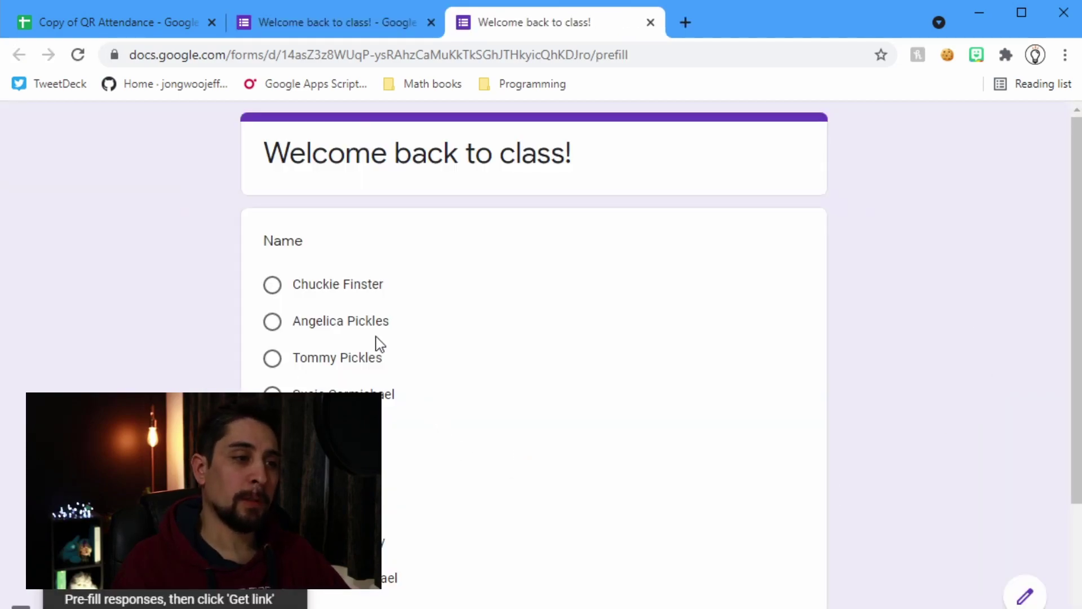
click(356, 291)
scroll(669, 457, down, 3)
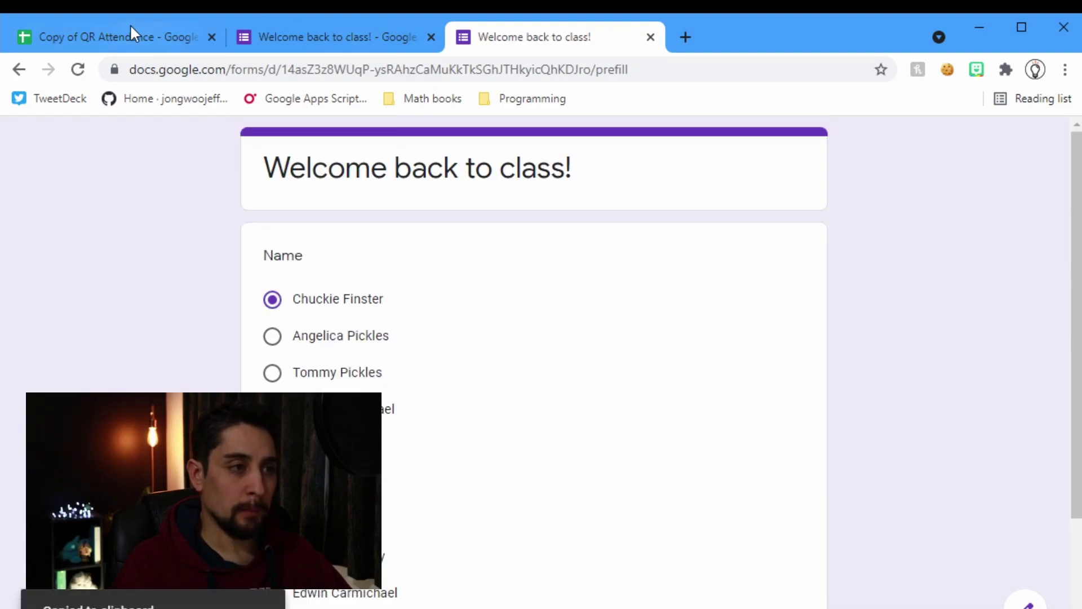
Step: Switch to the Copy of QR Attendance spreadsheet and paste the copied pre-filled form link into F2
click(117, 28)
click(478, 368)
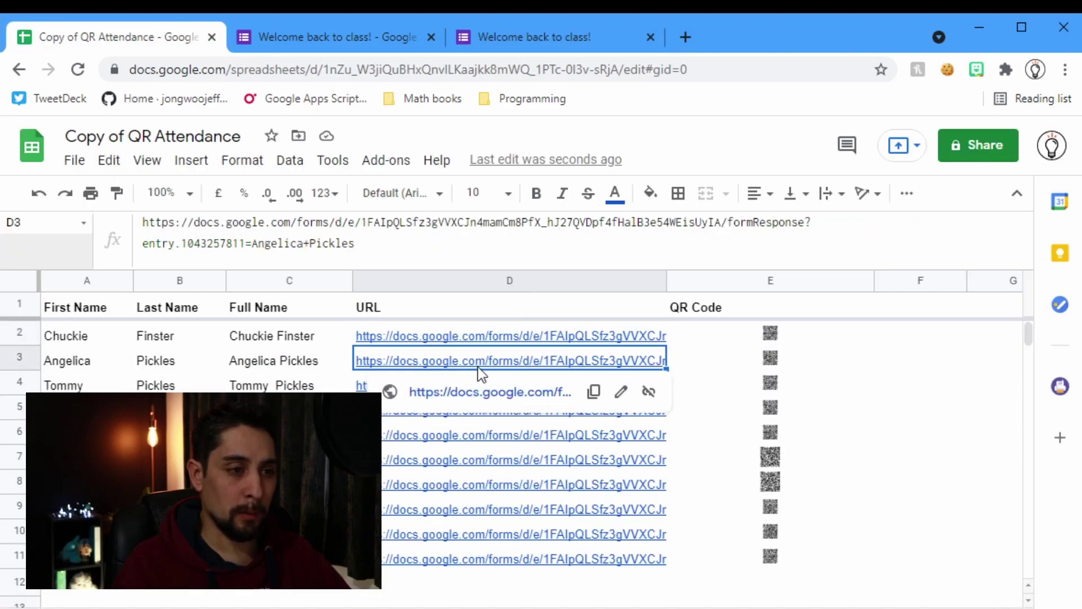
click(524, 439)
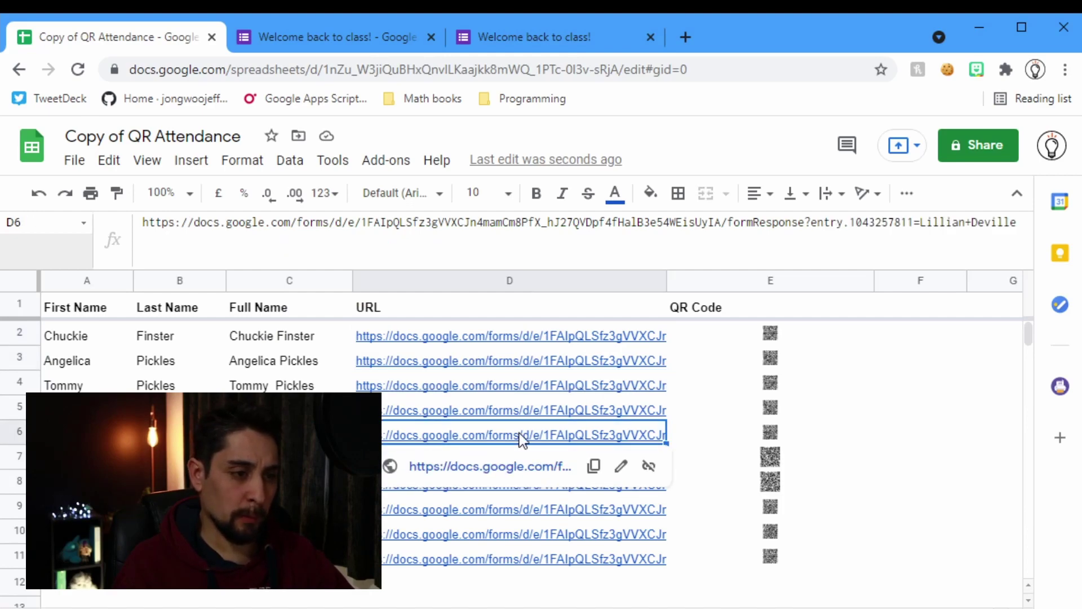
click(456, 336)
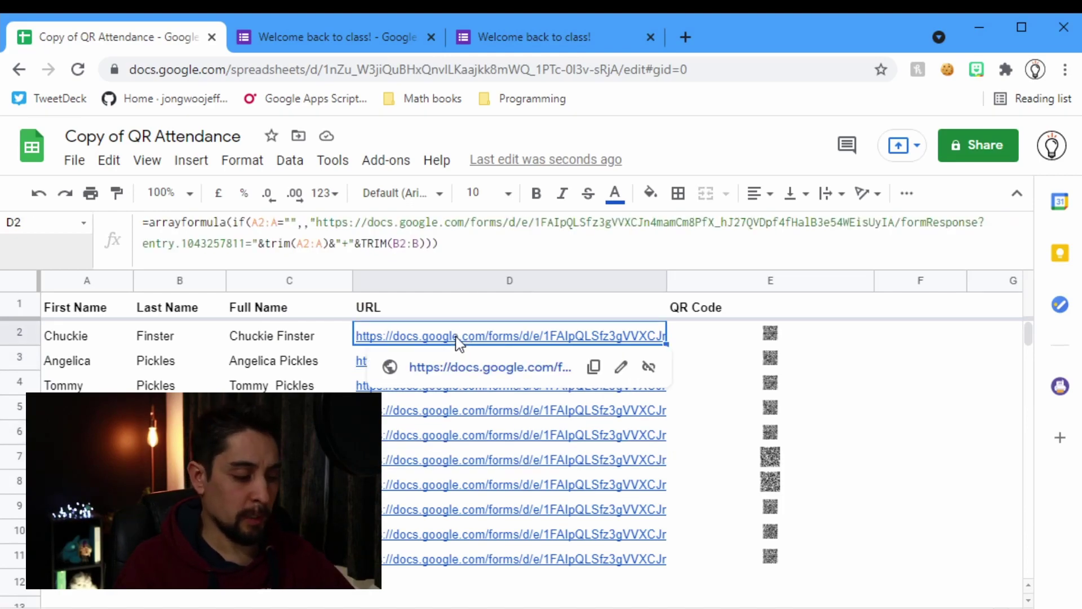
click(868, 345)
click(905, 332)
text(https://docs.google.com/forms/d/e/1FAIpQLSfz3gVVXCJn4mamCm8PfX_hJ27QVDpf4fHalB3e54WEisUyIA/viewform?usp=pp_url&entry.1043257811=Chuckie+Finster)
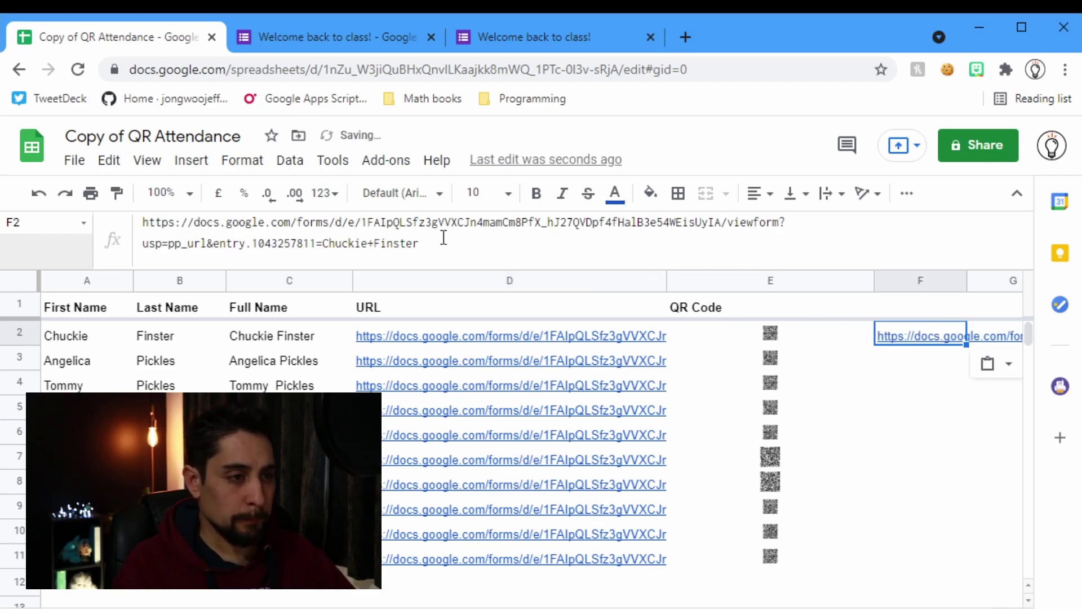
Step: Replace the formResponse and entry part of D2's URL formula with /viewform?usp=pp_url&entry.1043257811= from the link in F2, and commit it
click(736, 222)
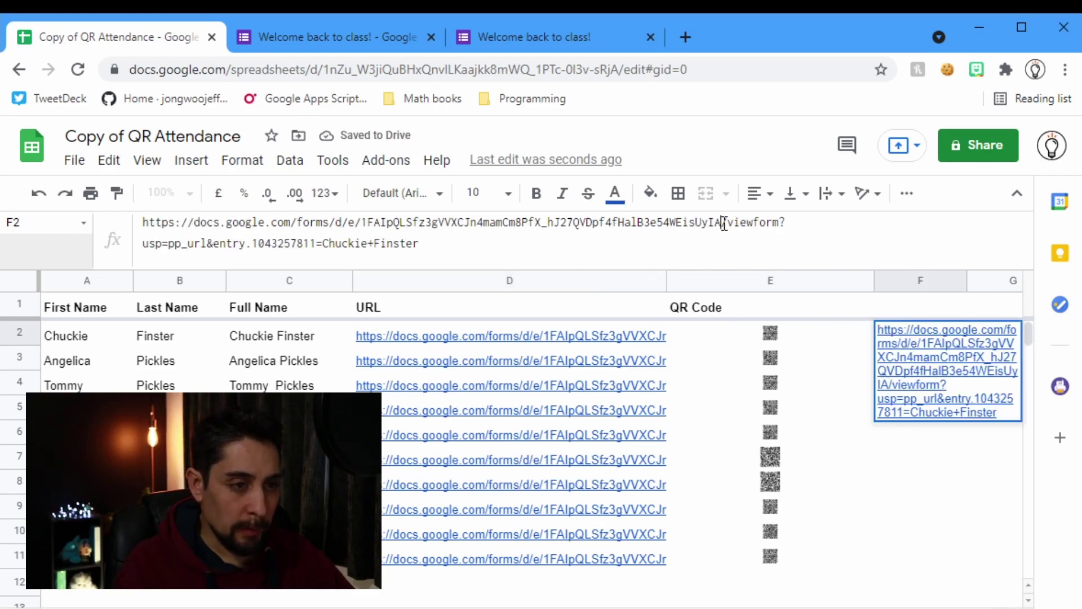
drag(728, 223, 317, 243)
click(515, 338)
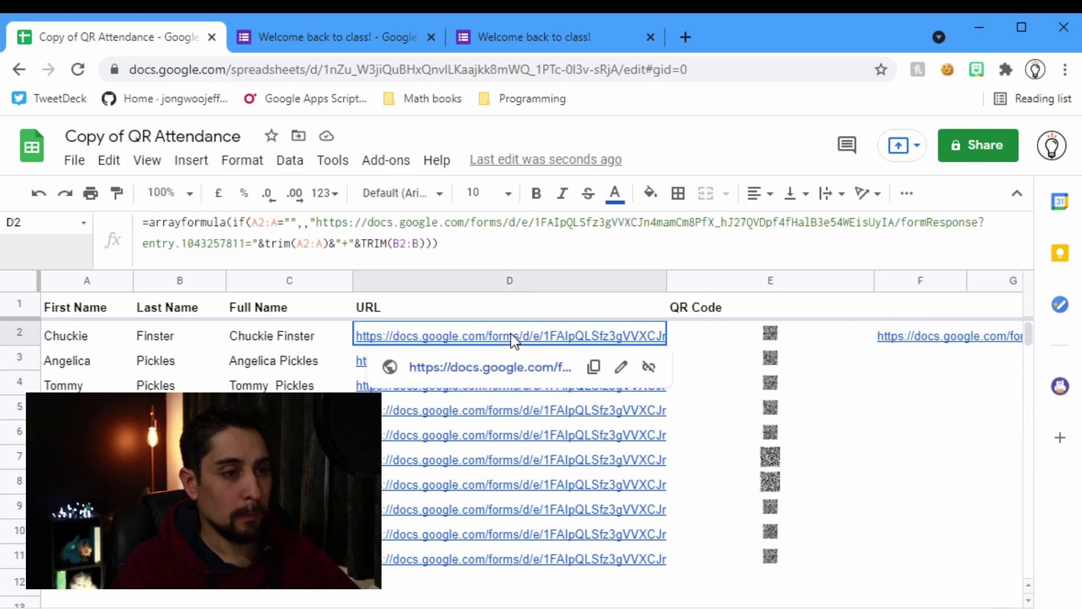
drag(895, 223, 251, 251)
text(/viewform?usp=pp_url&entry.1043257811=)
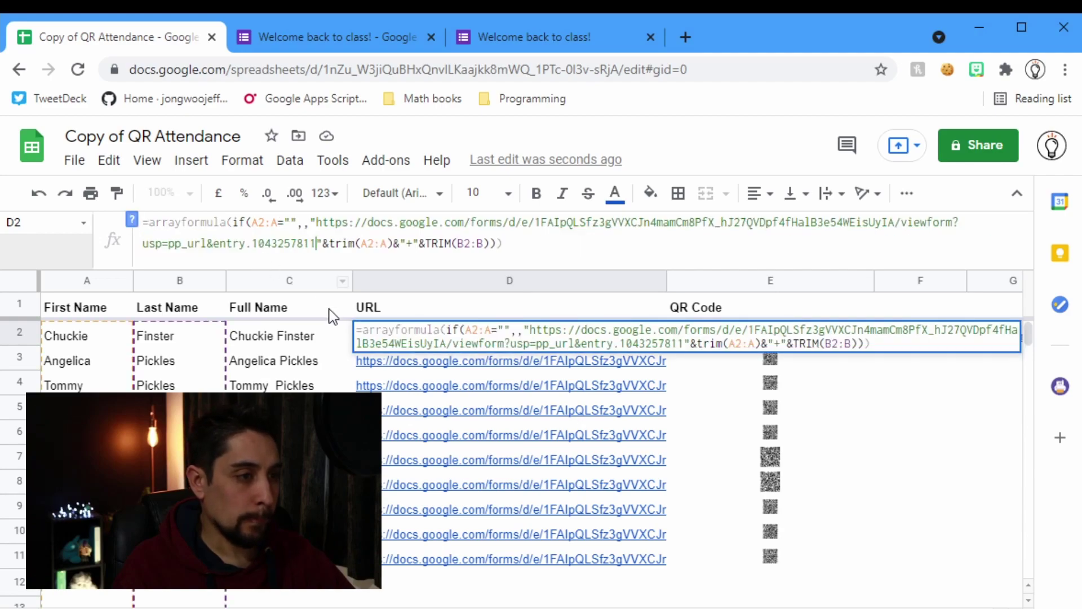
key(Return)
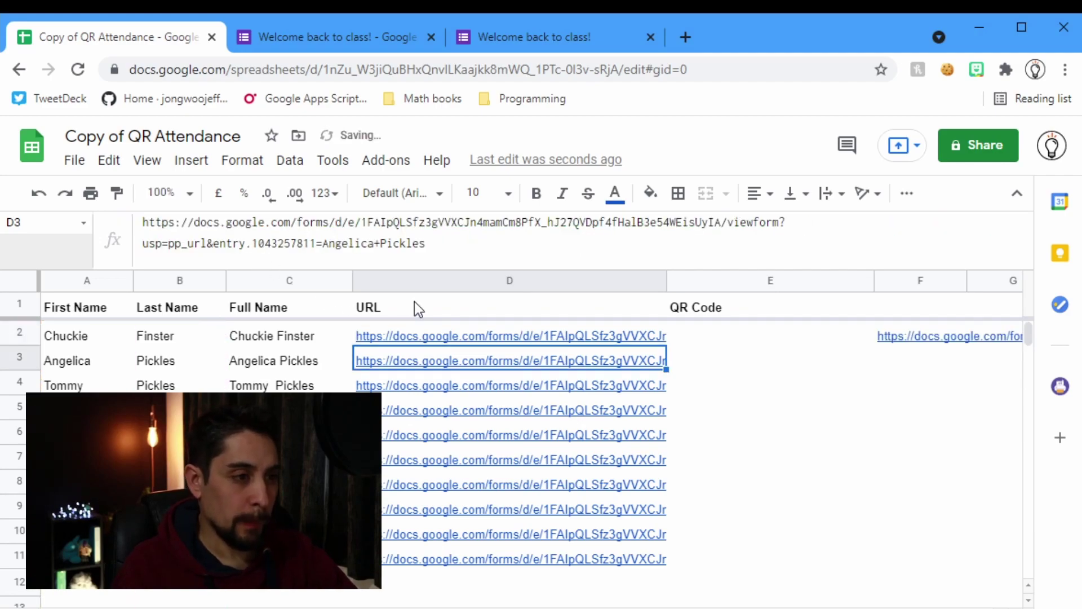
Step: Review the formulas in D2 and E2, open D2's link to check the pre-selected name, and close the form
click(532, 333)
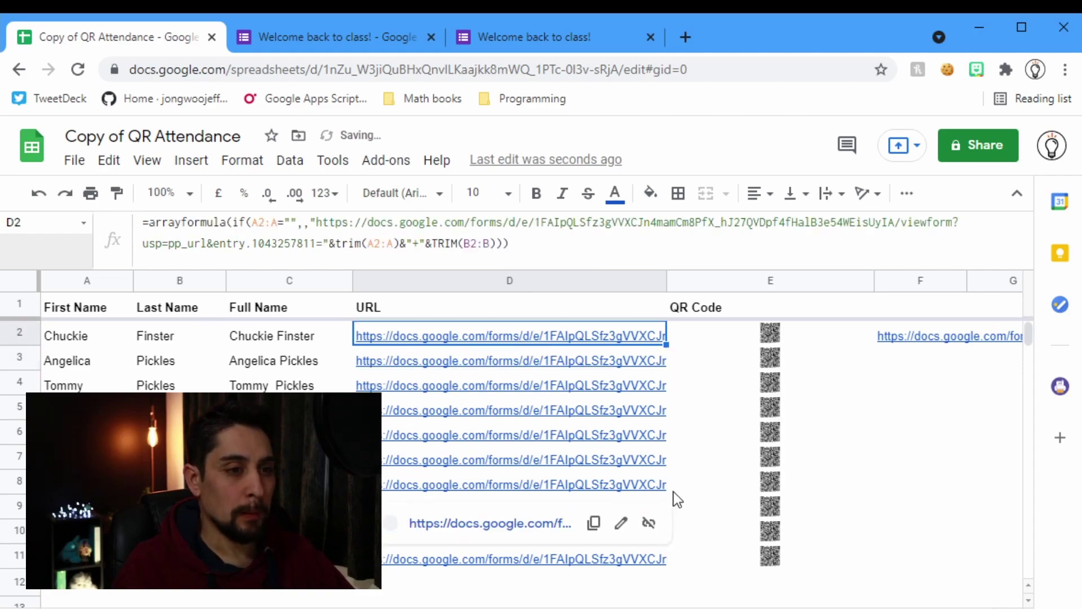
click(779, 335)
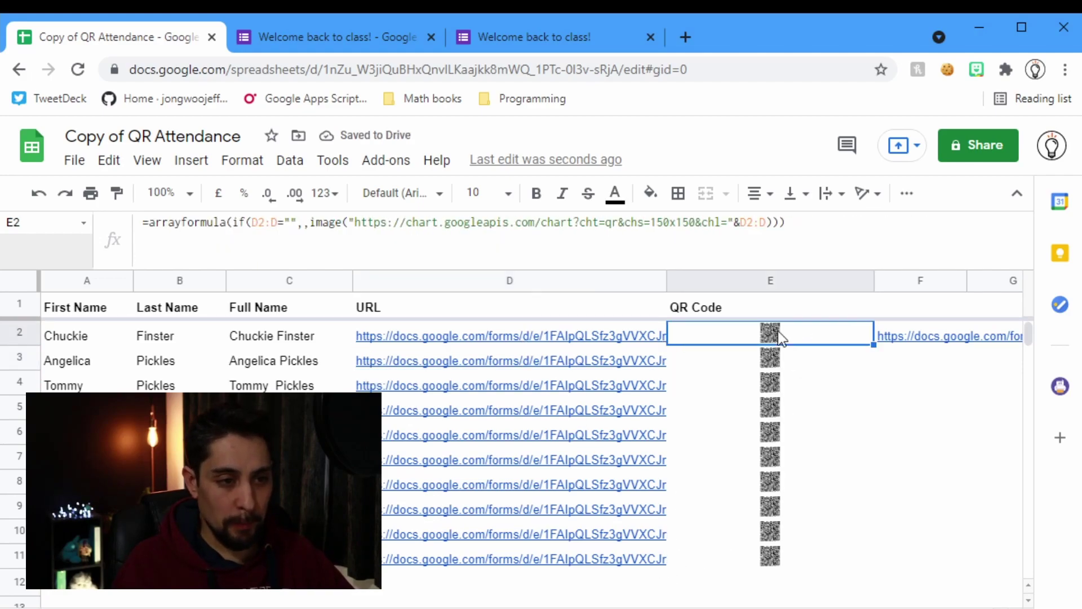
click(601, 344)
click(488, 366)
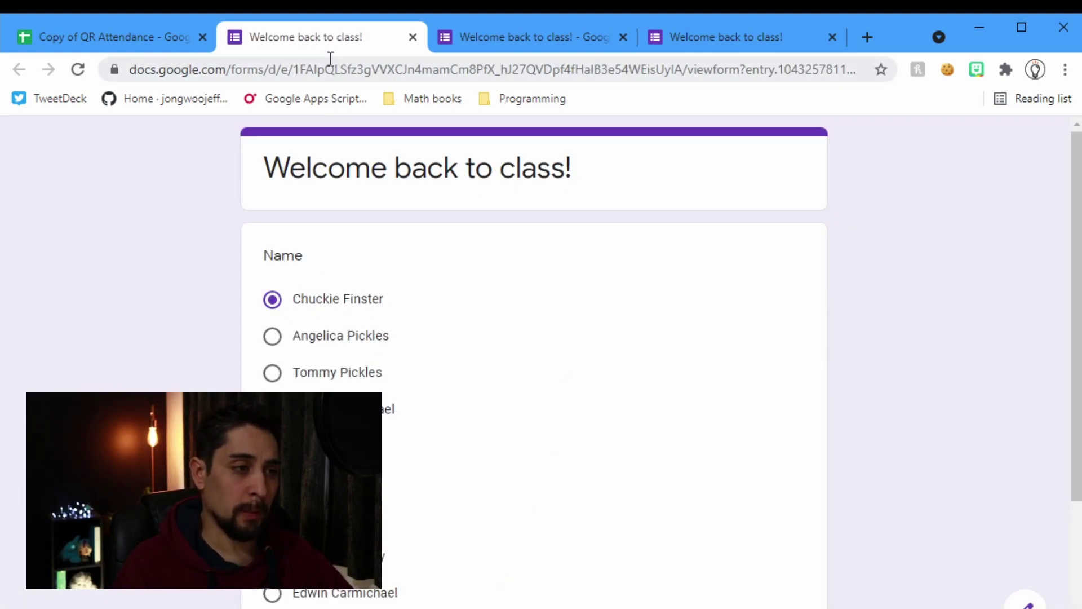
middle_click(318, 36)
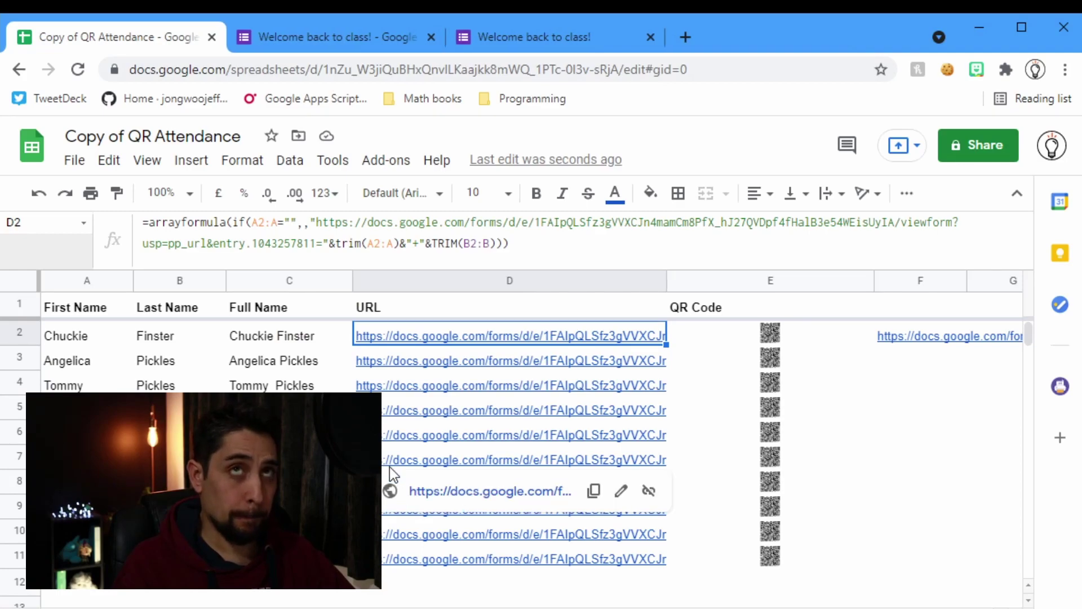
Step: Open the links in D5 and D4 to check which name each one pre-fills, closing each form
click(436, 409)
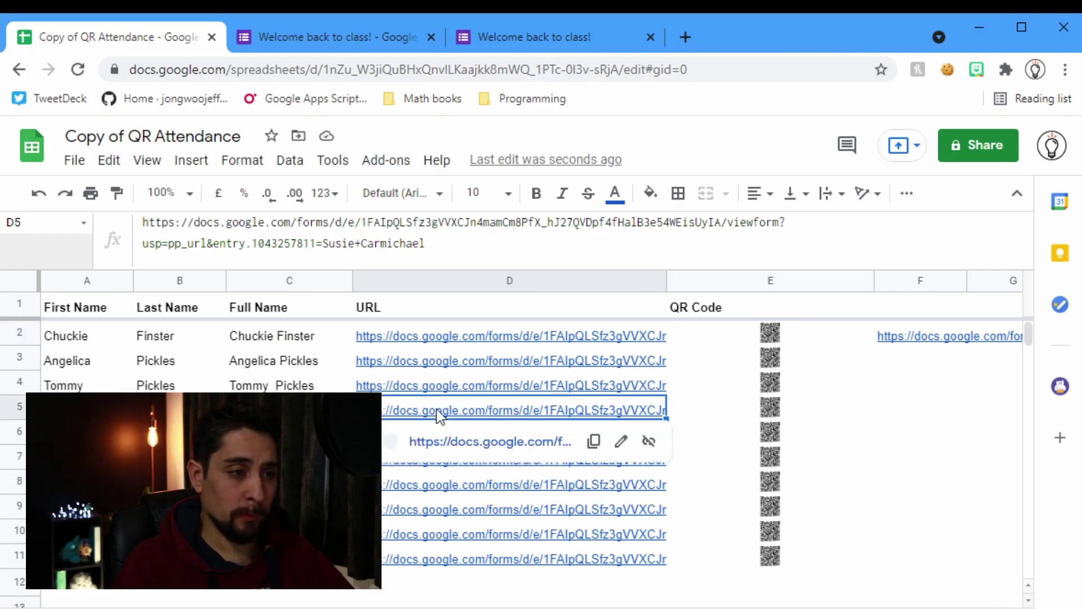
click(446, 441)
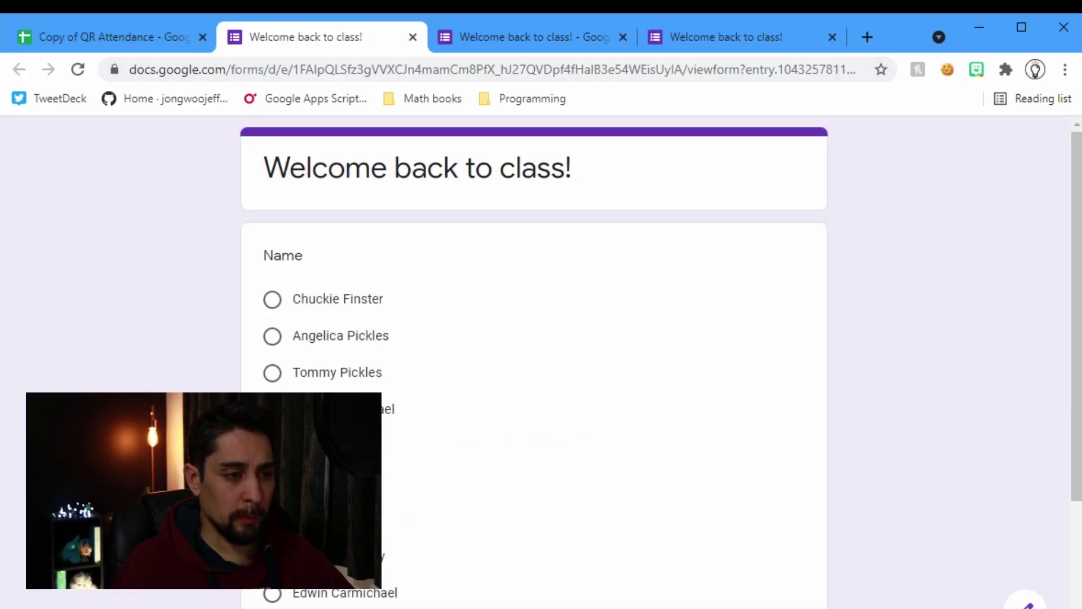
middle_click(302, 47)
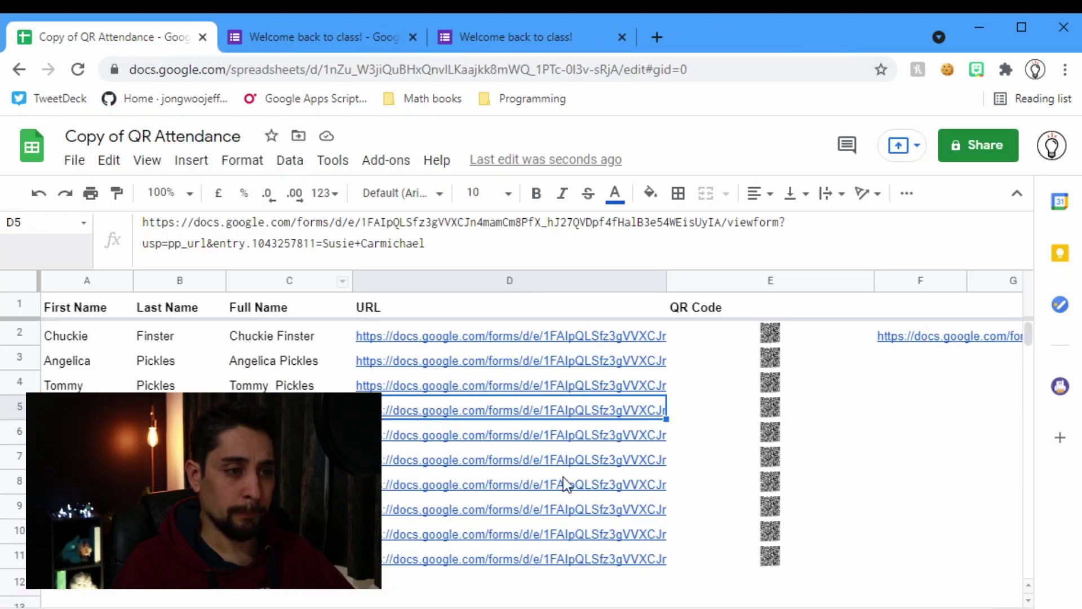
click(546, 394)
click(500, 419)
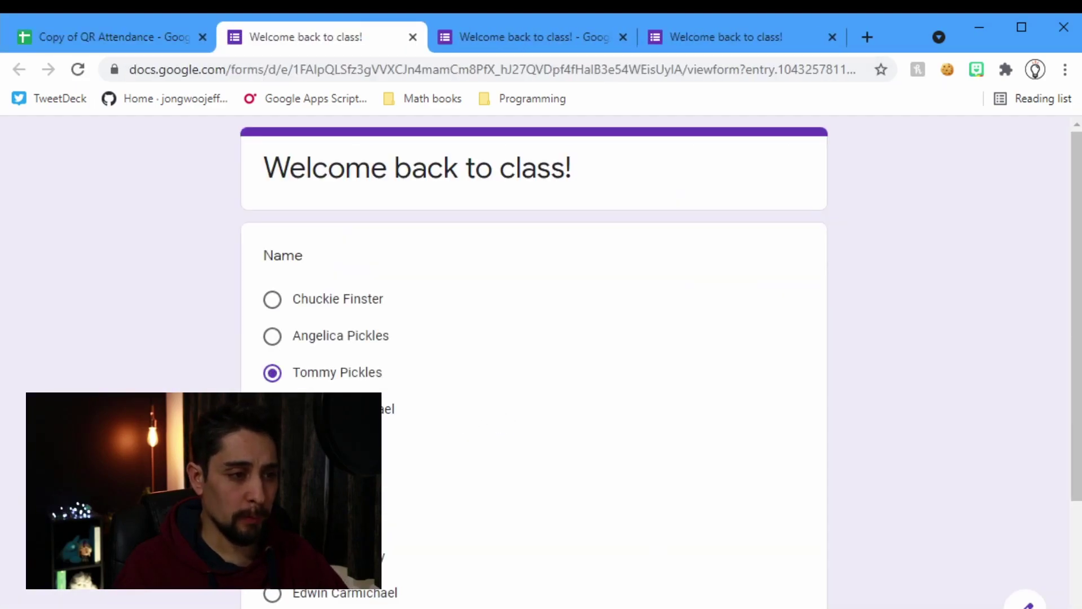
middle_click(299, 43)
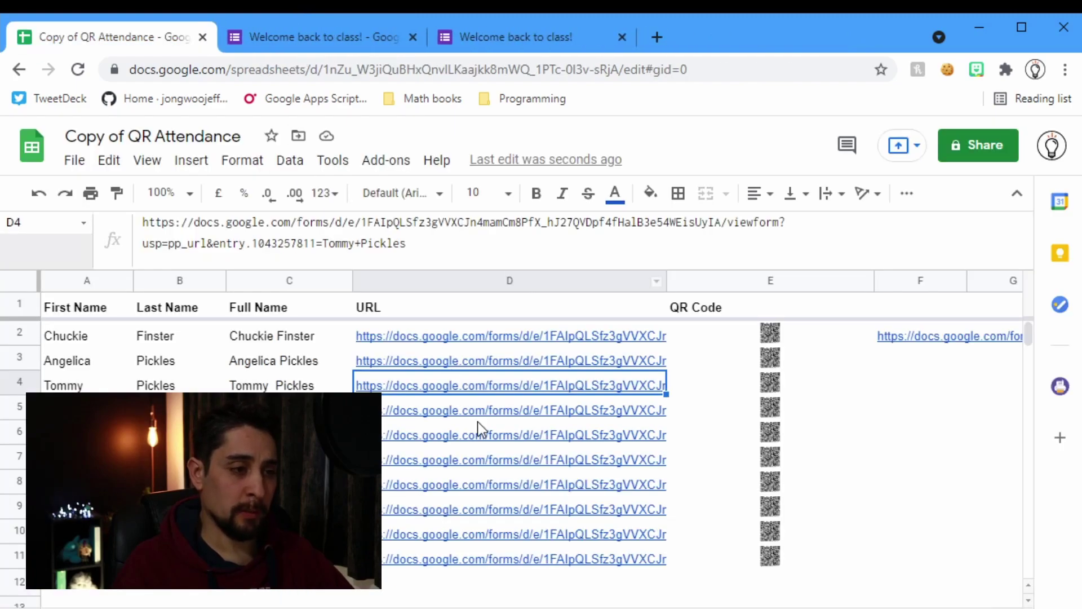
Step: Replace viewform with formResponse in D2's URL array formula and commit it
click(464, 333)
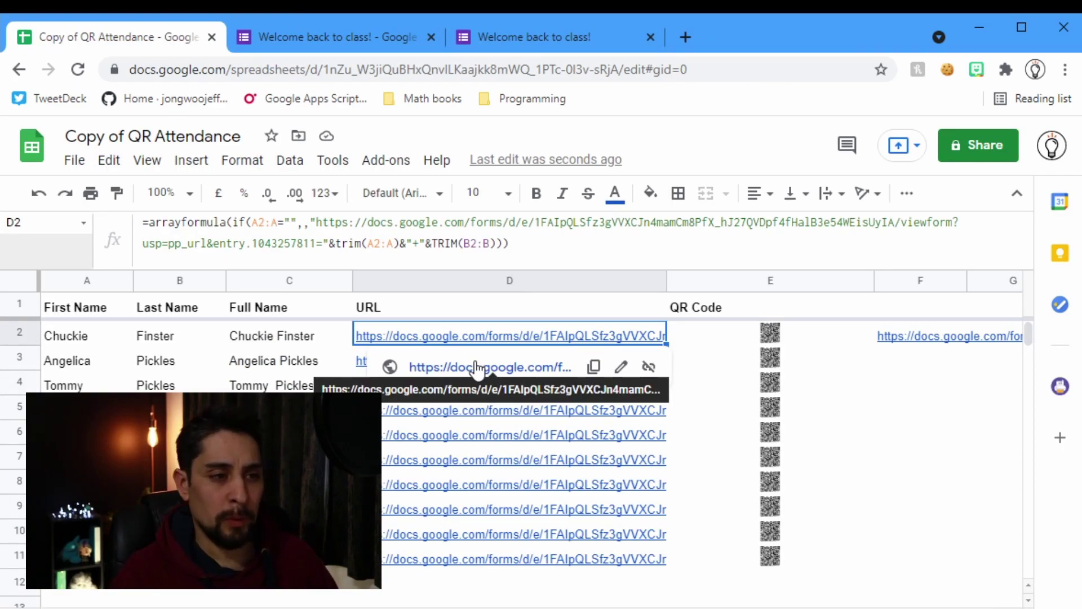
click(969, 227)
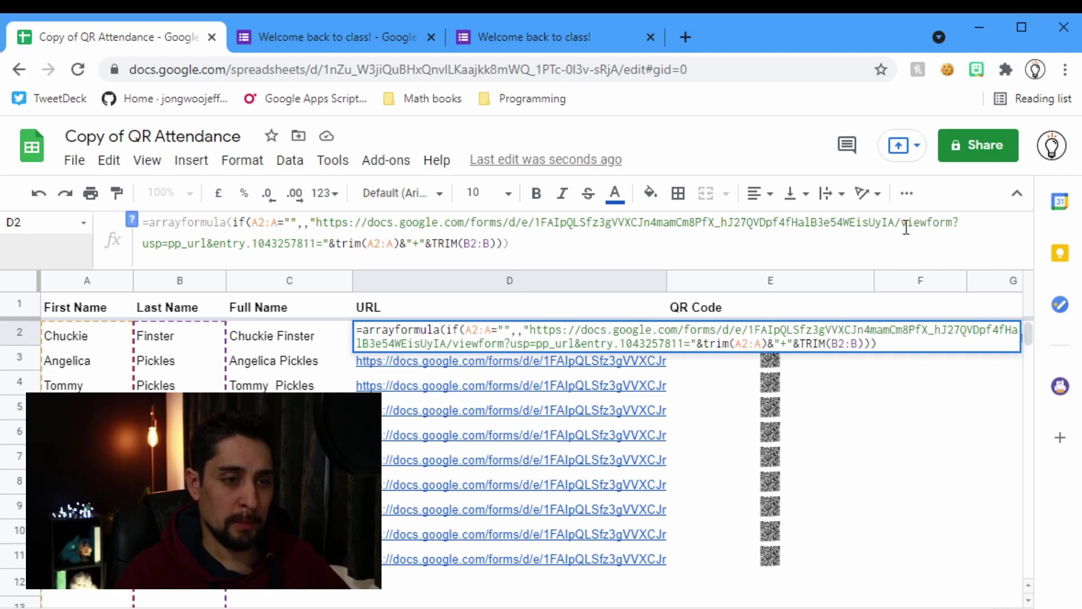
drag(900, 223, 951, 223)
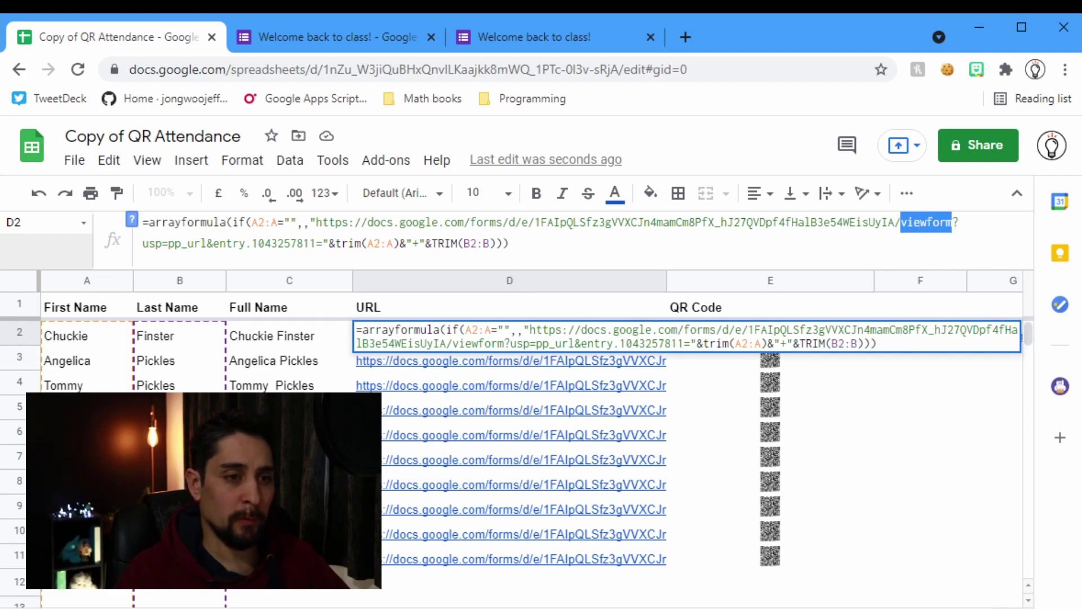
text(fromReps)
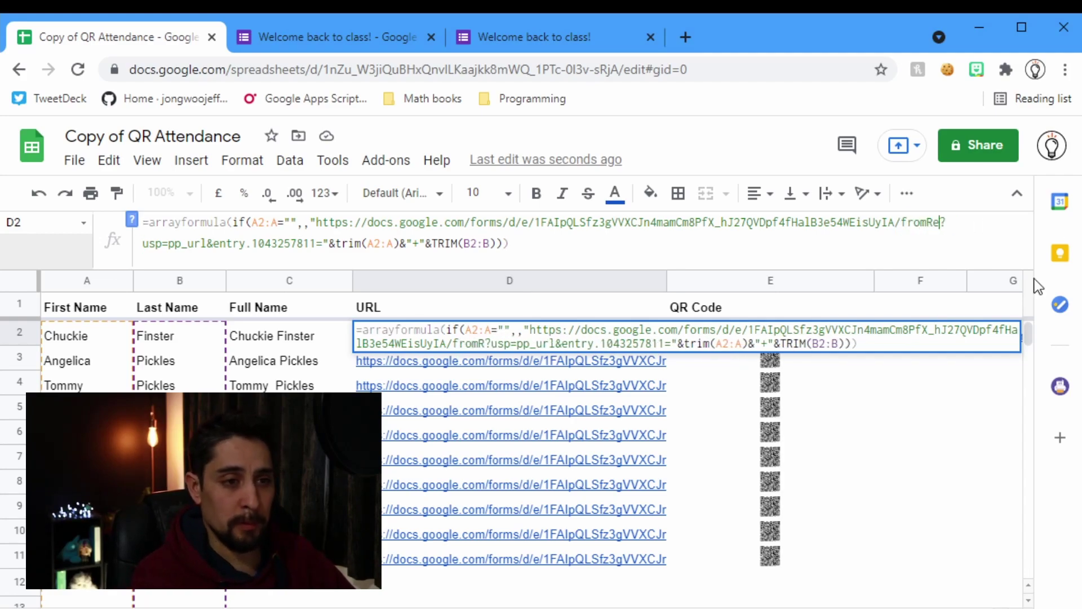
key(BackSpace)
key(BackSpace)
text(sposs)
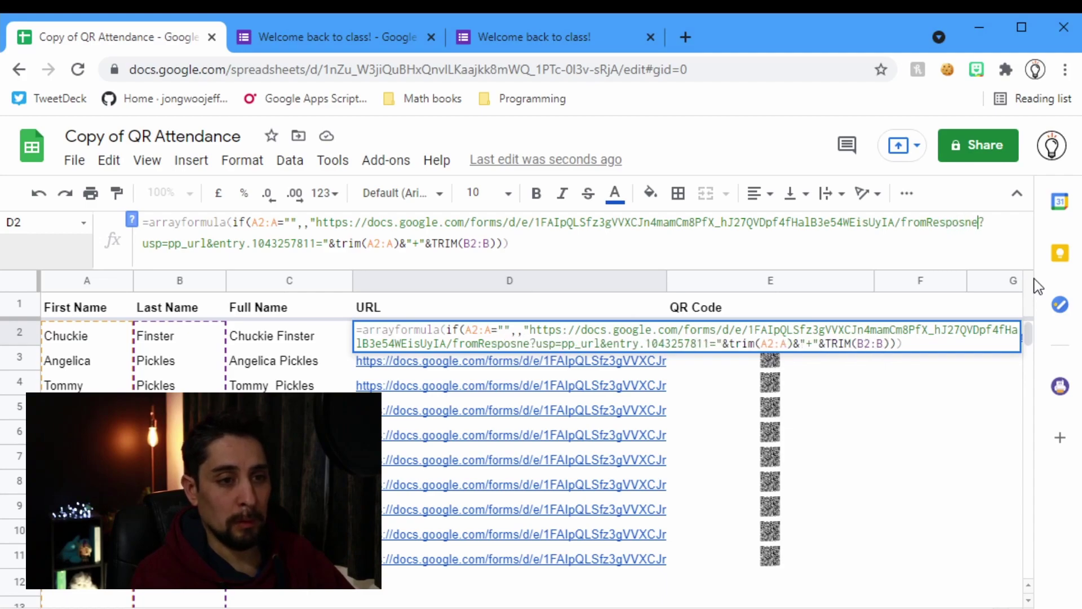
key(BackSpace)
key(BackSpace)
text(nse)
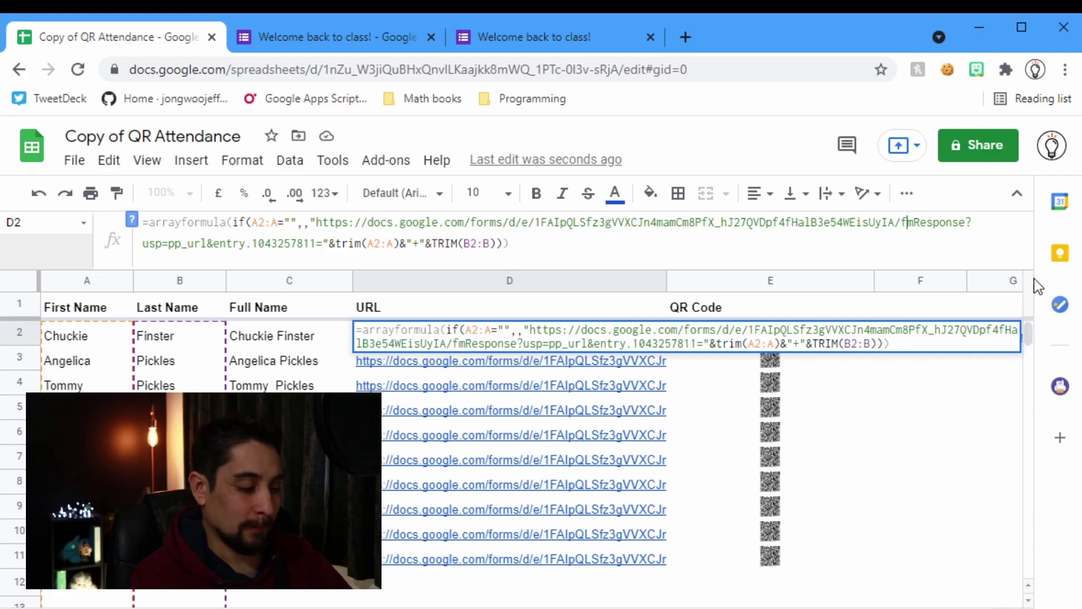
key(Return)
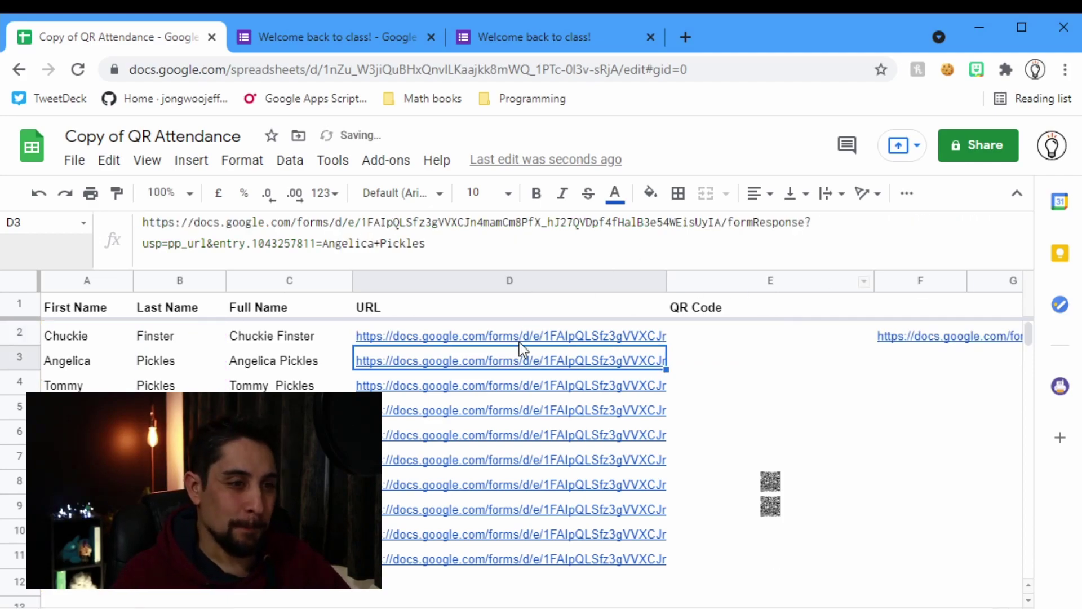
Step: Open D2's link to test direct submission, return to the spreadsheet, and review the link in F2 and the formulas in D2 and E2
click(550, 342)
click(527, 367)
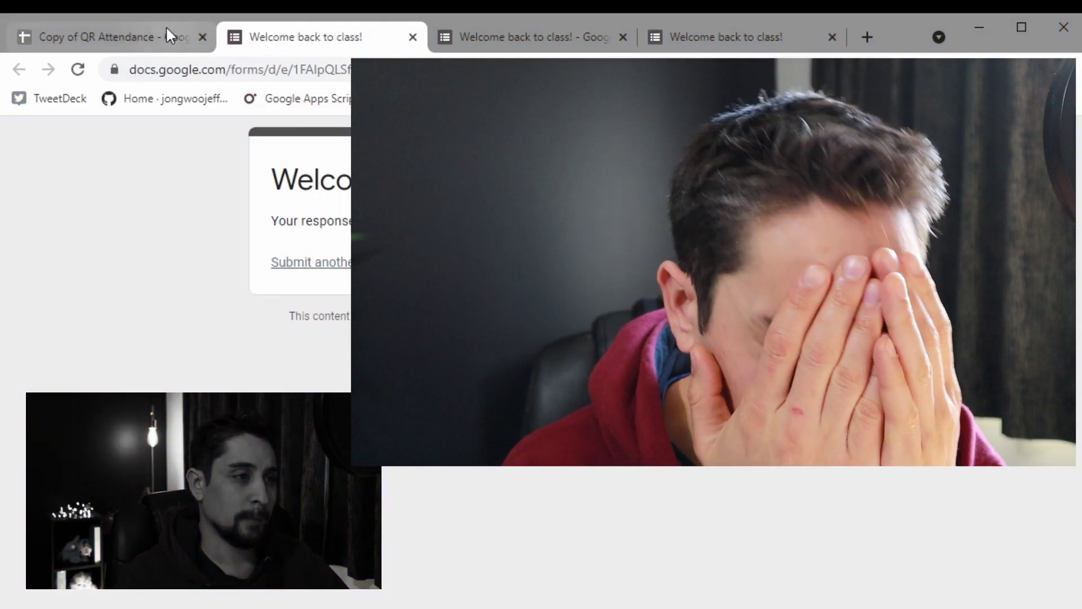
click(166, 27)
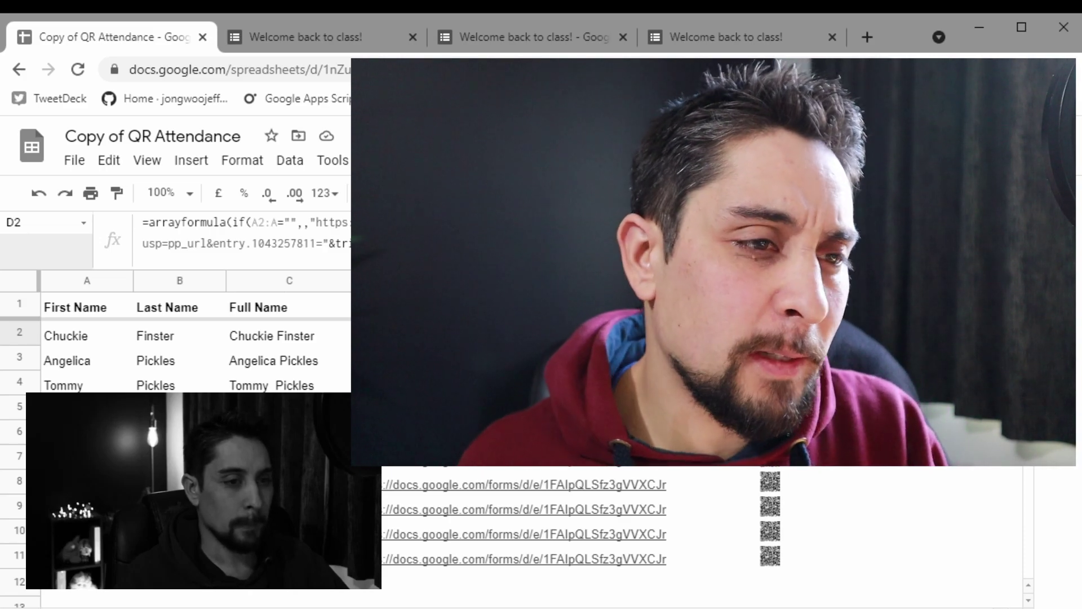
click(834, 335)
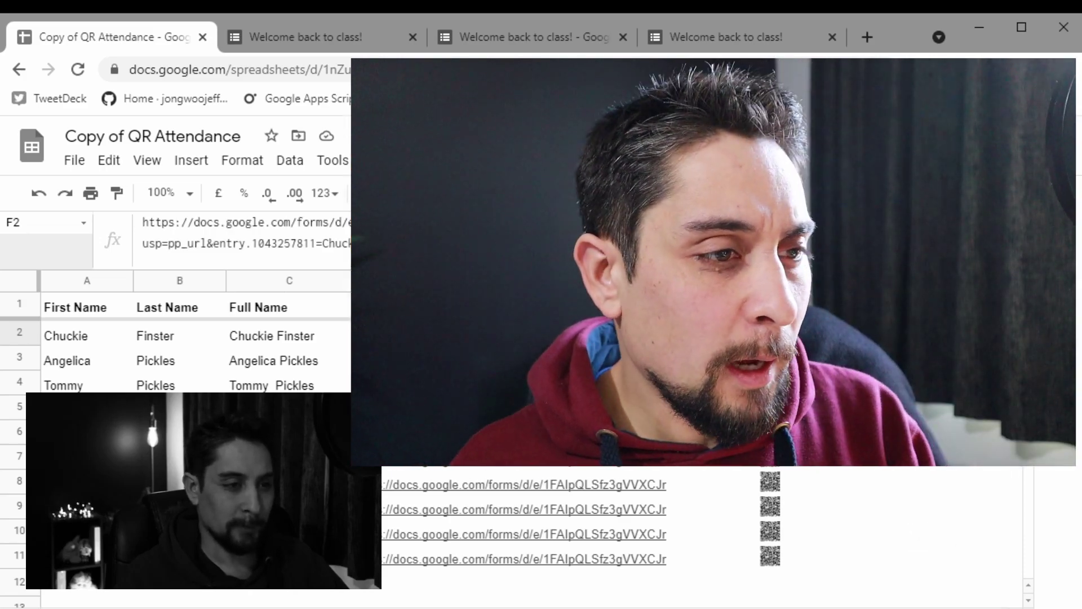
click(507, 336)
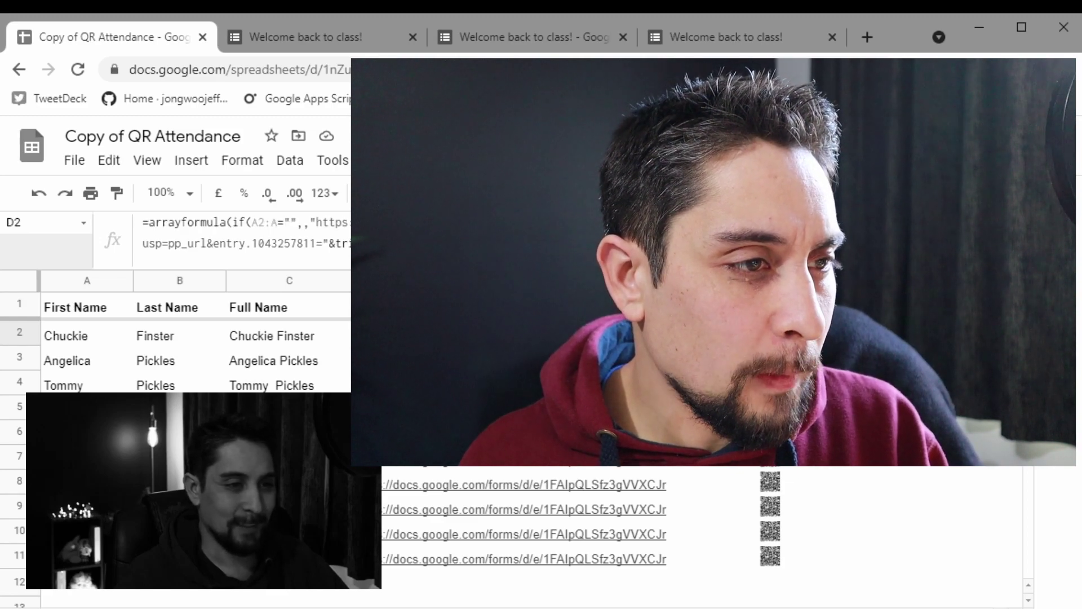
click(770, 336)
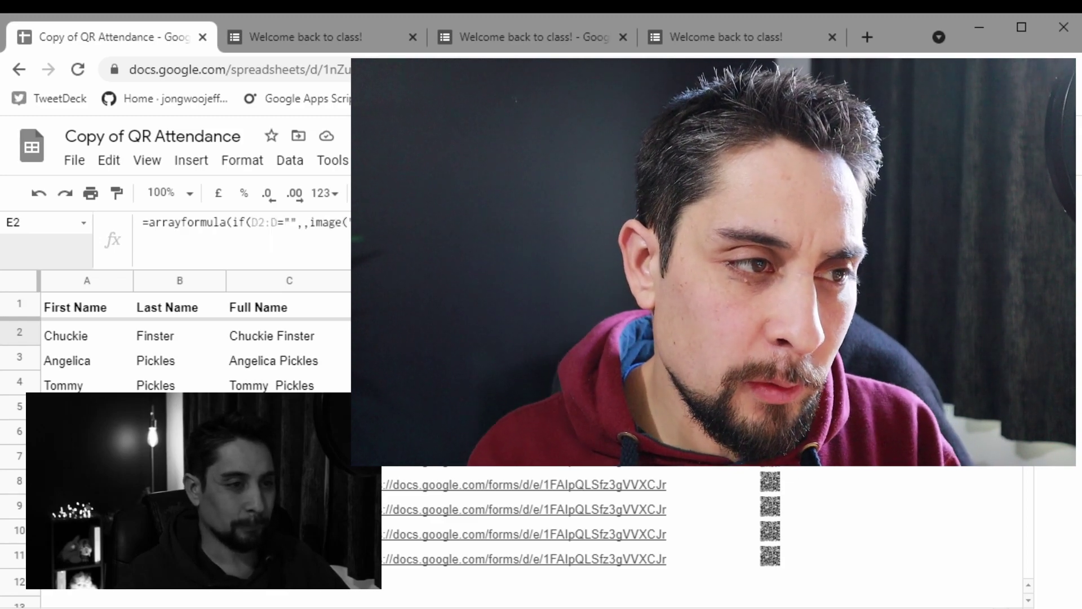
click(507, 336)
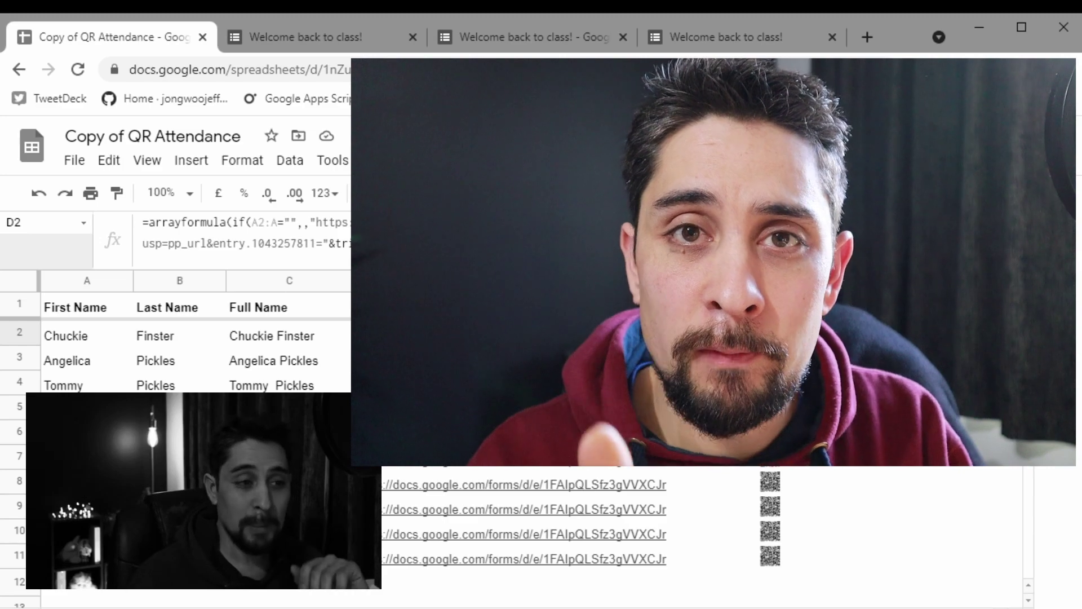
Step: Open D6's link to test its direct submission, close the form, and inspect the formResponse part of D6's URL
drag(507, 406, 507, 431)
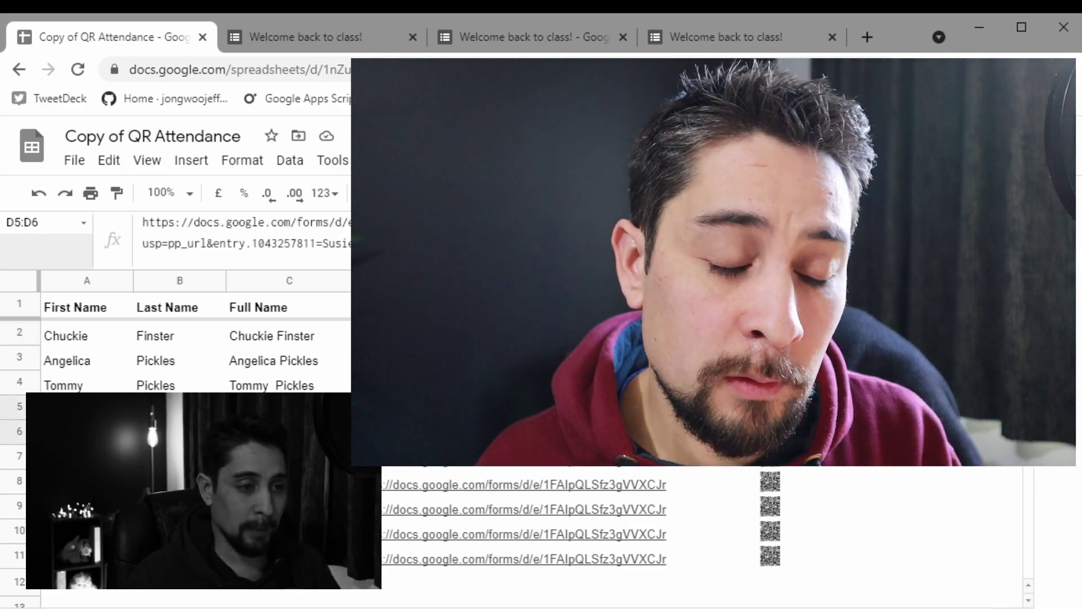
click(464, 471)
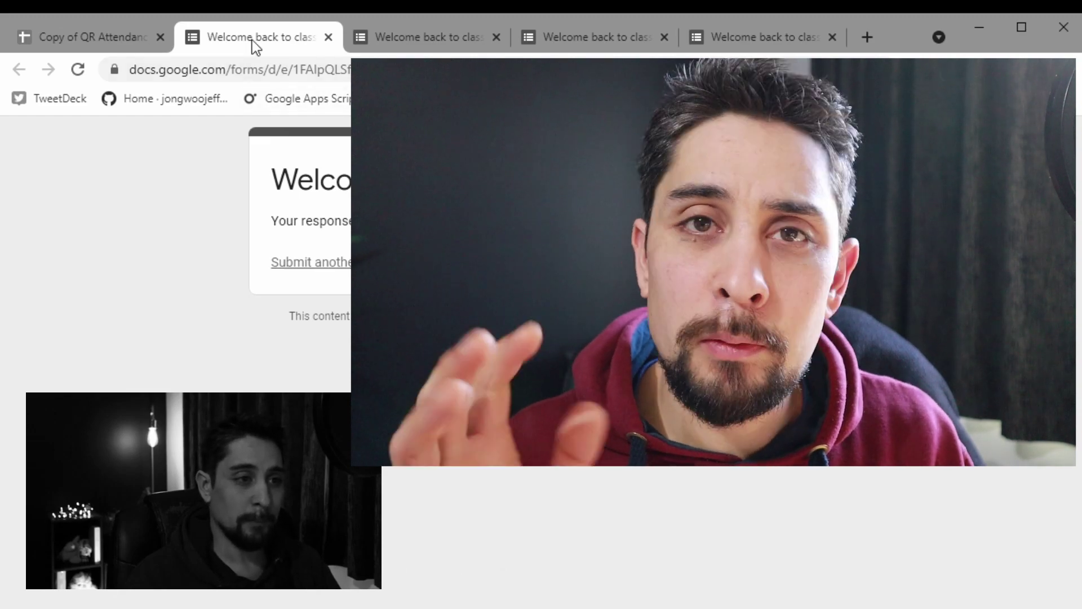
middle_click(252, 40)
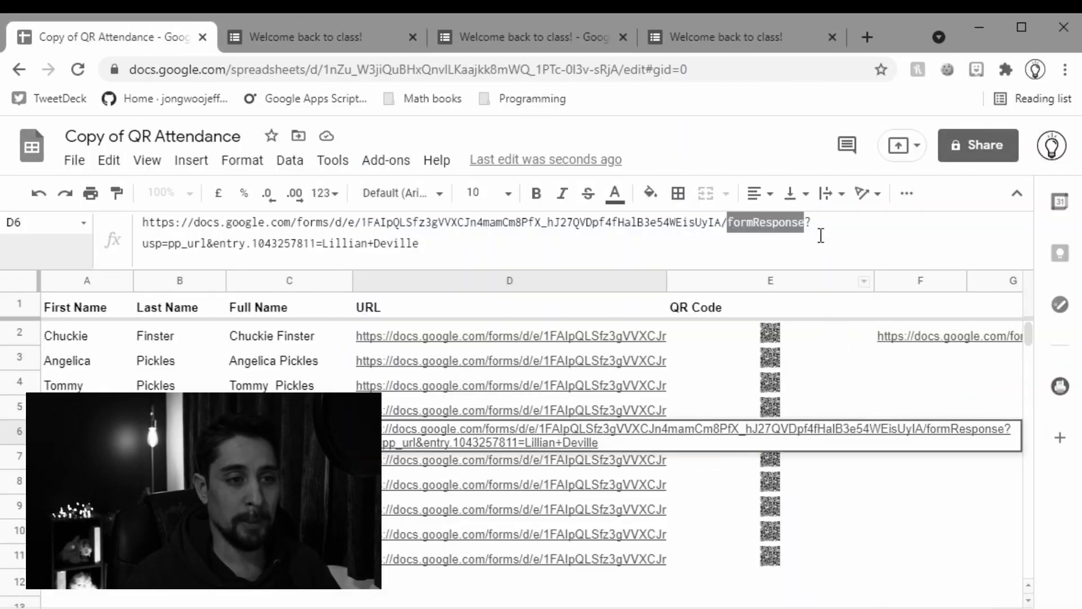
click(923, 221)
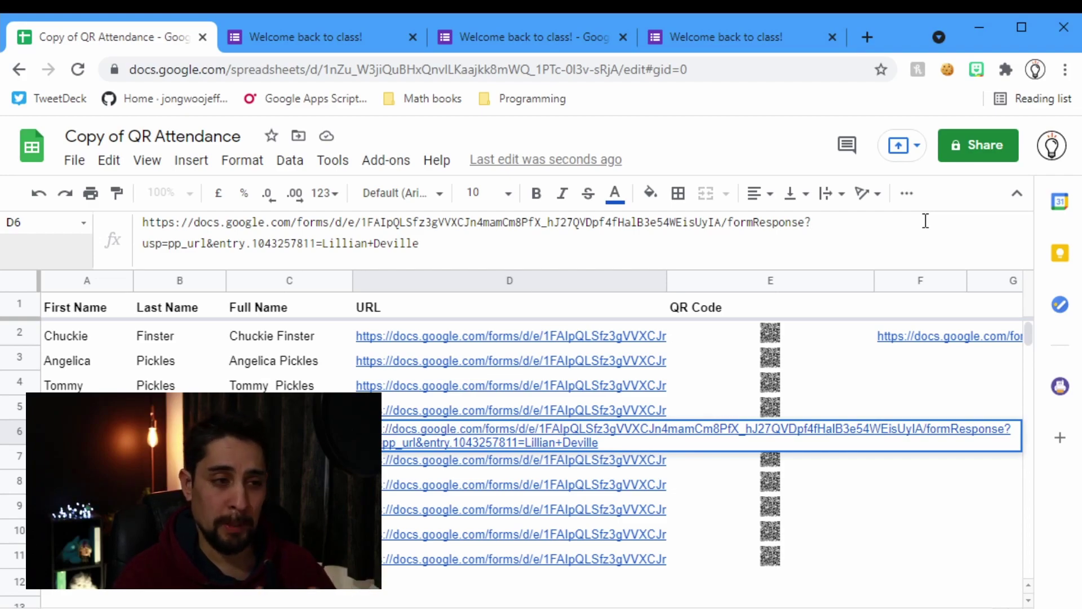
Step: Close the three remaining form pages and check D3's URL and D2's array formula
middle_click(328, 32)
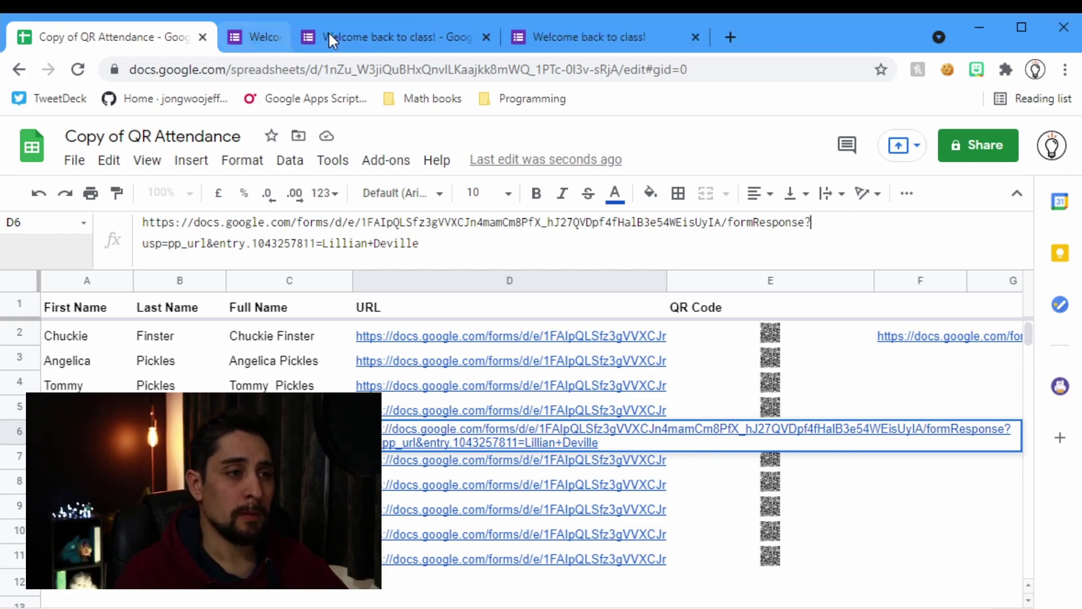
middle_click(328, 32)
middle_click(328, 31)
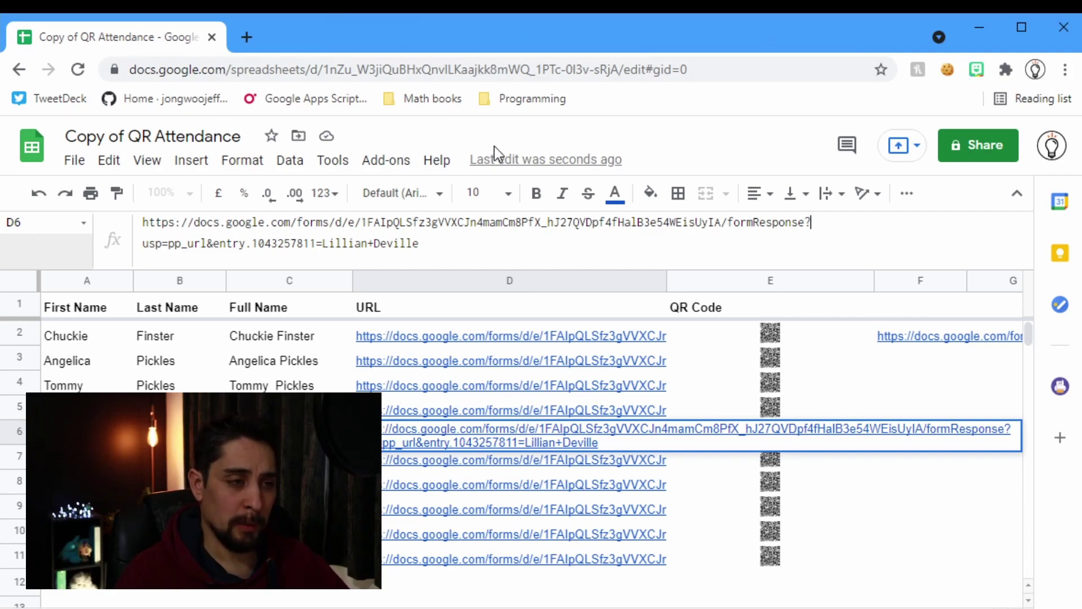
click(551, 361)
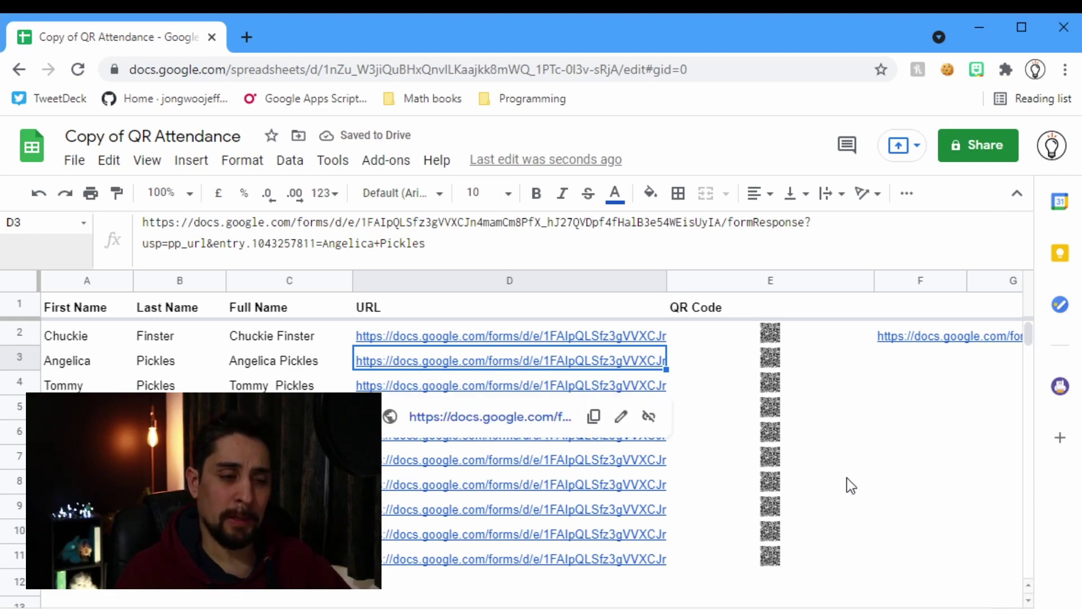
click(563, 343)
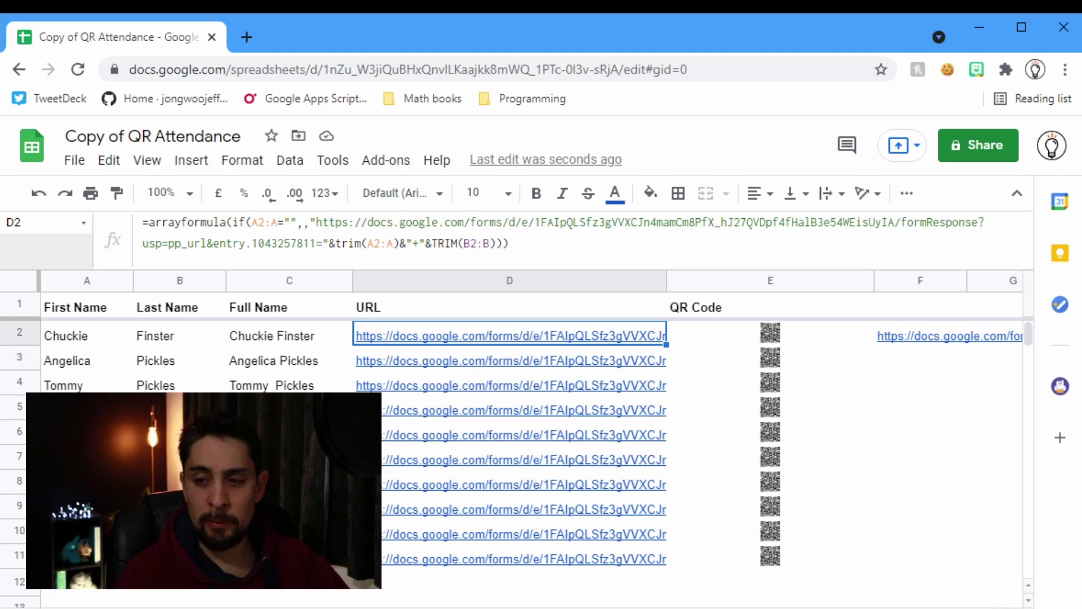